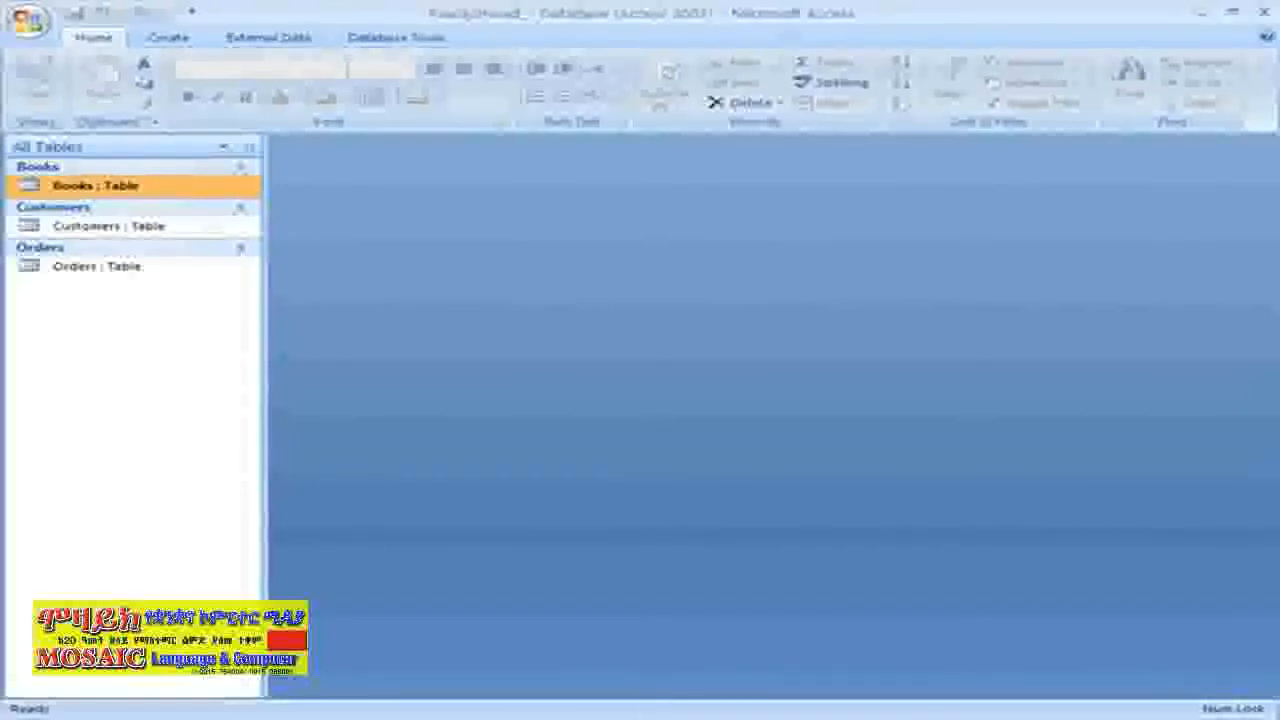
Open the Books table in Datasheet view from the Navigation Pane
double_click(126, 186)
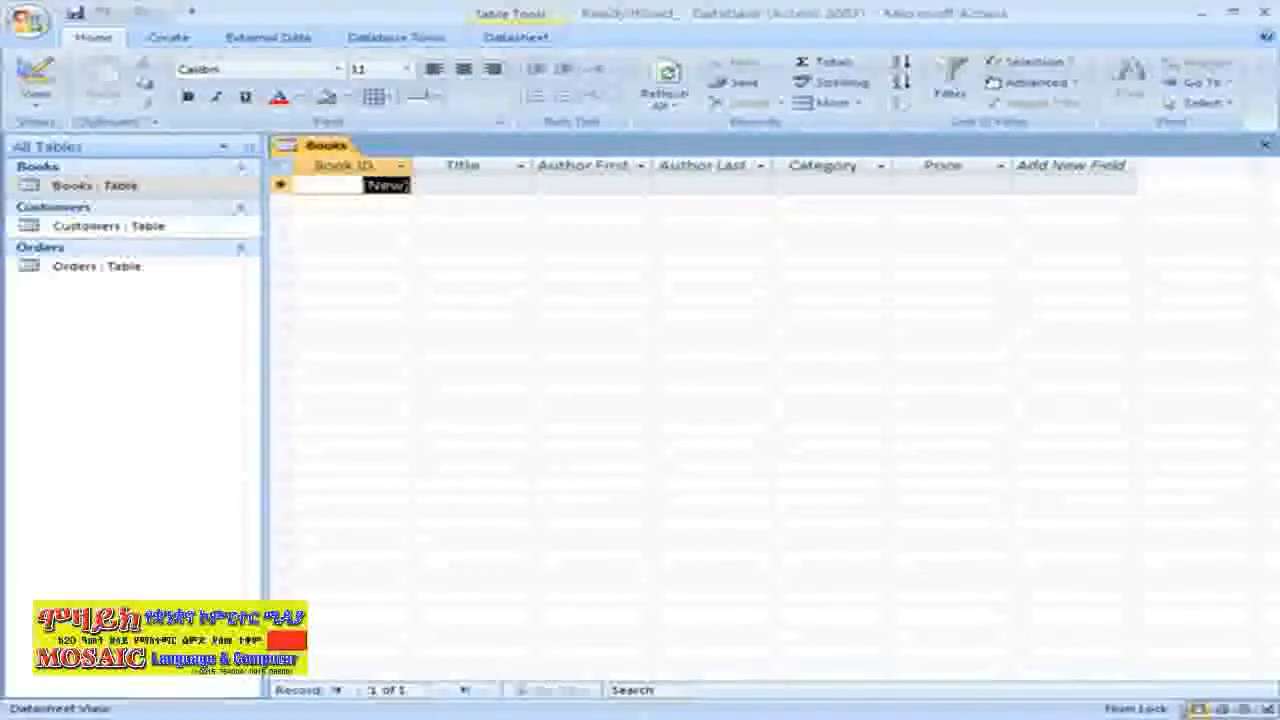
Enter Best Kept Secrets with its author's first and last name and the Non-Fiction category
click(472, 185)
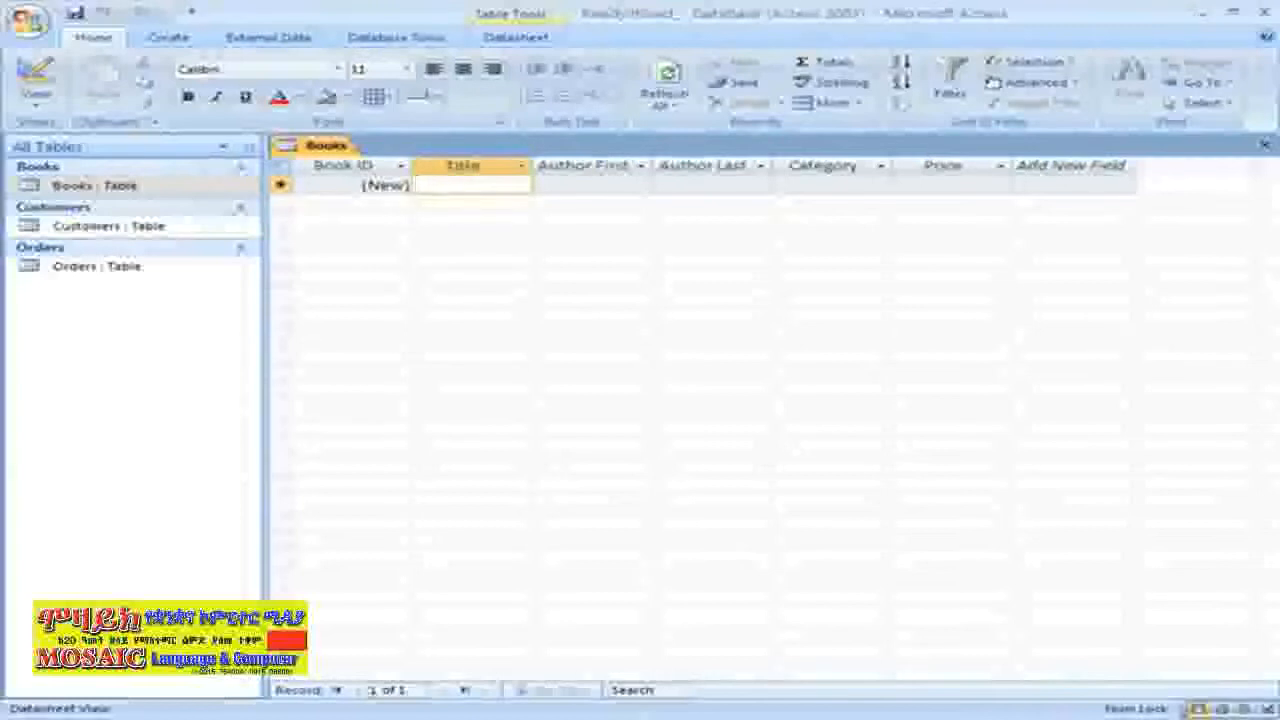
text(Best )
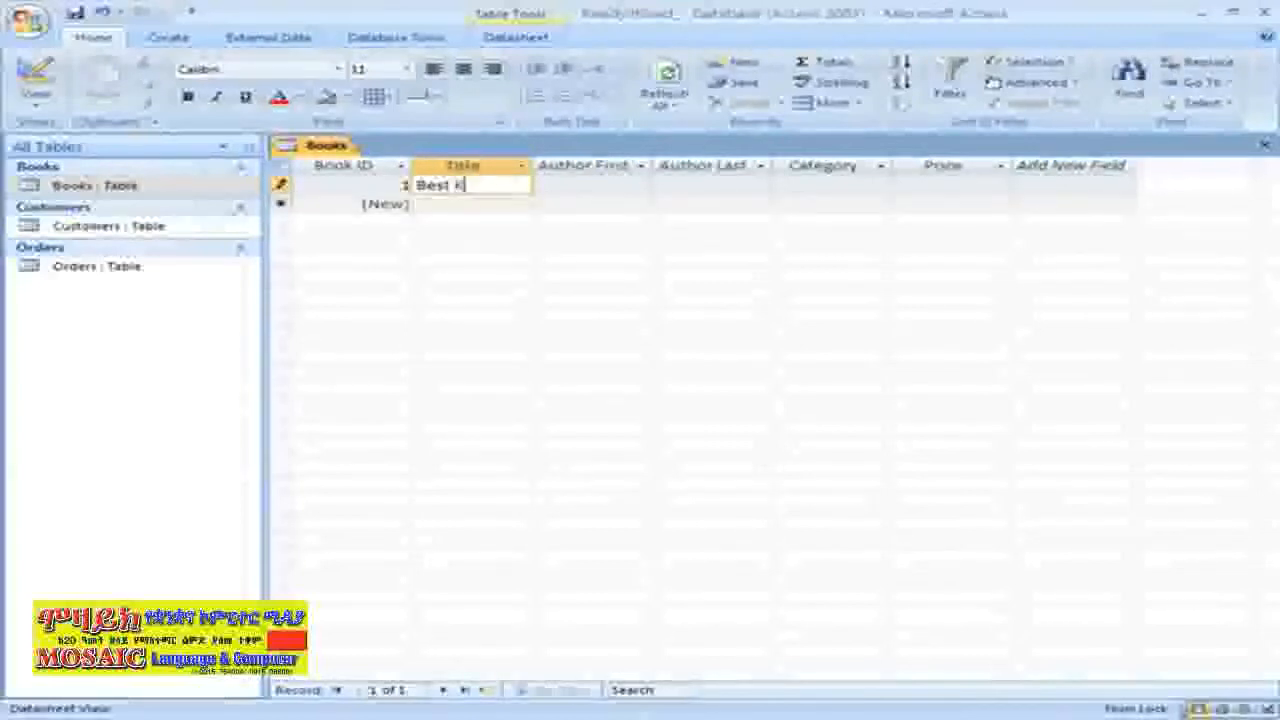
text(Kept Secrets)
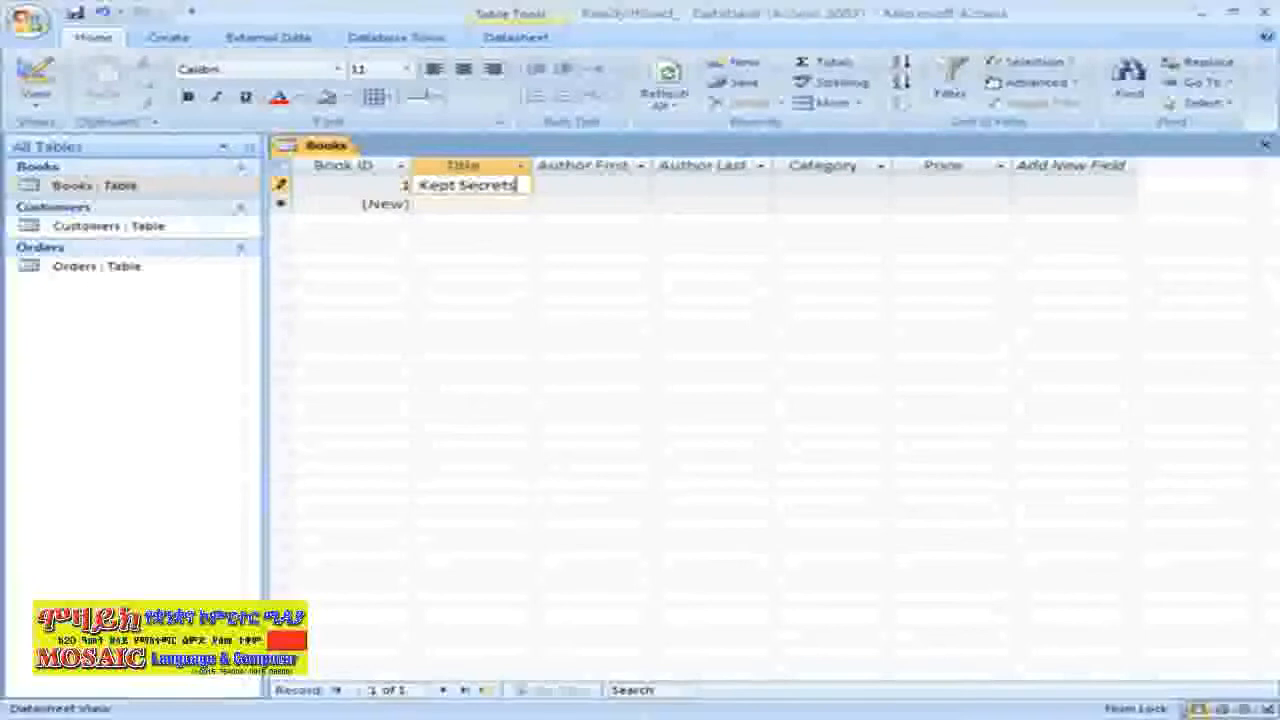
key(Tab)
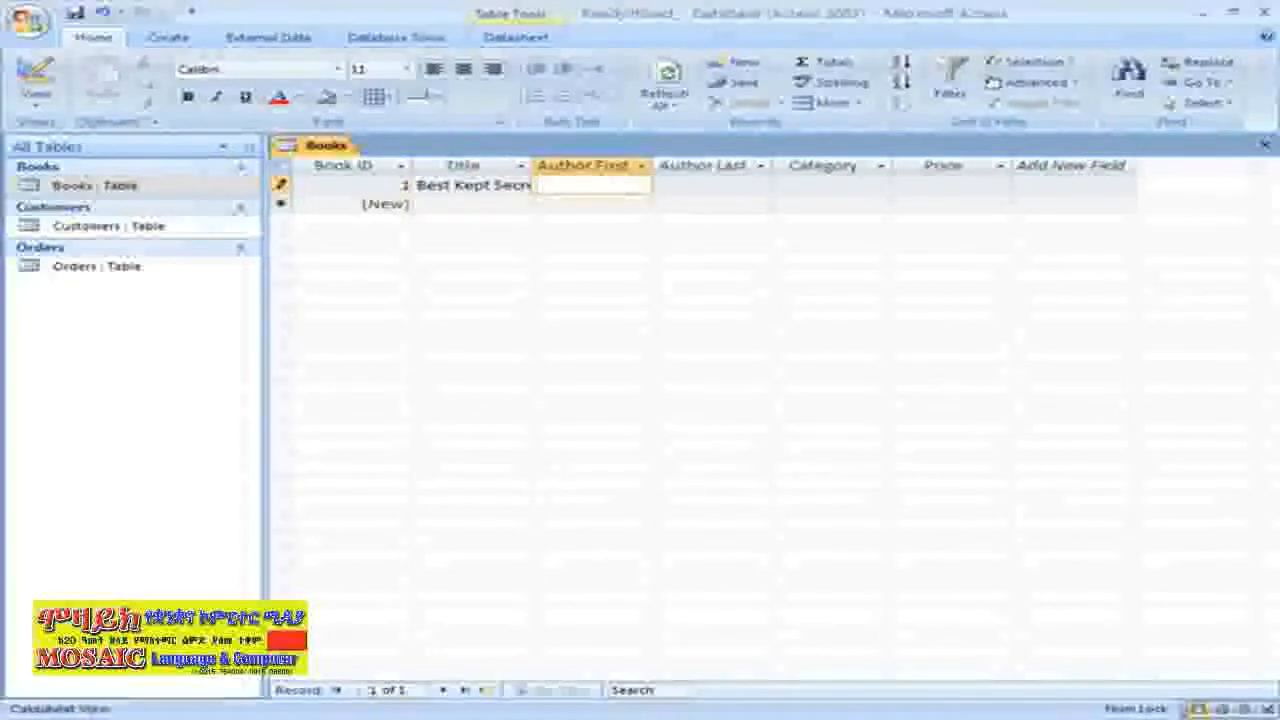
key(Tab)
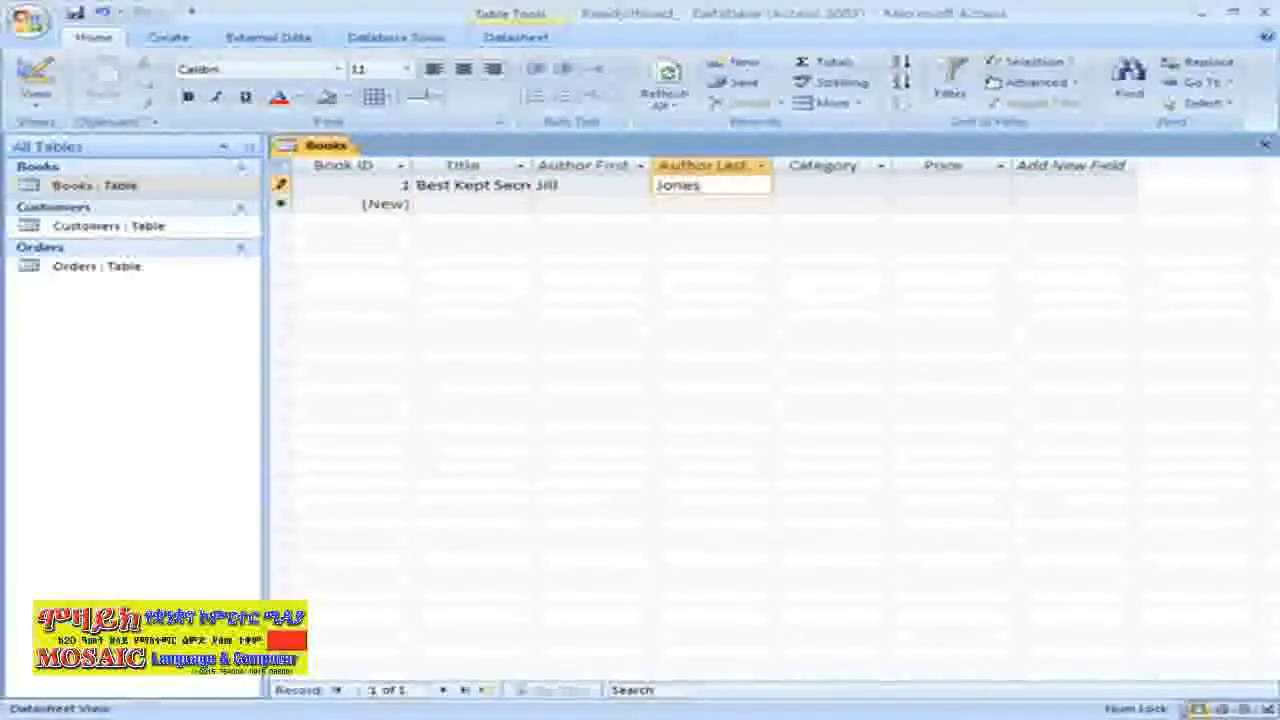
key(Tab)
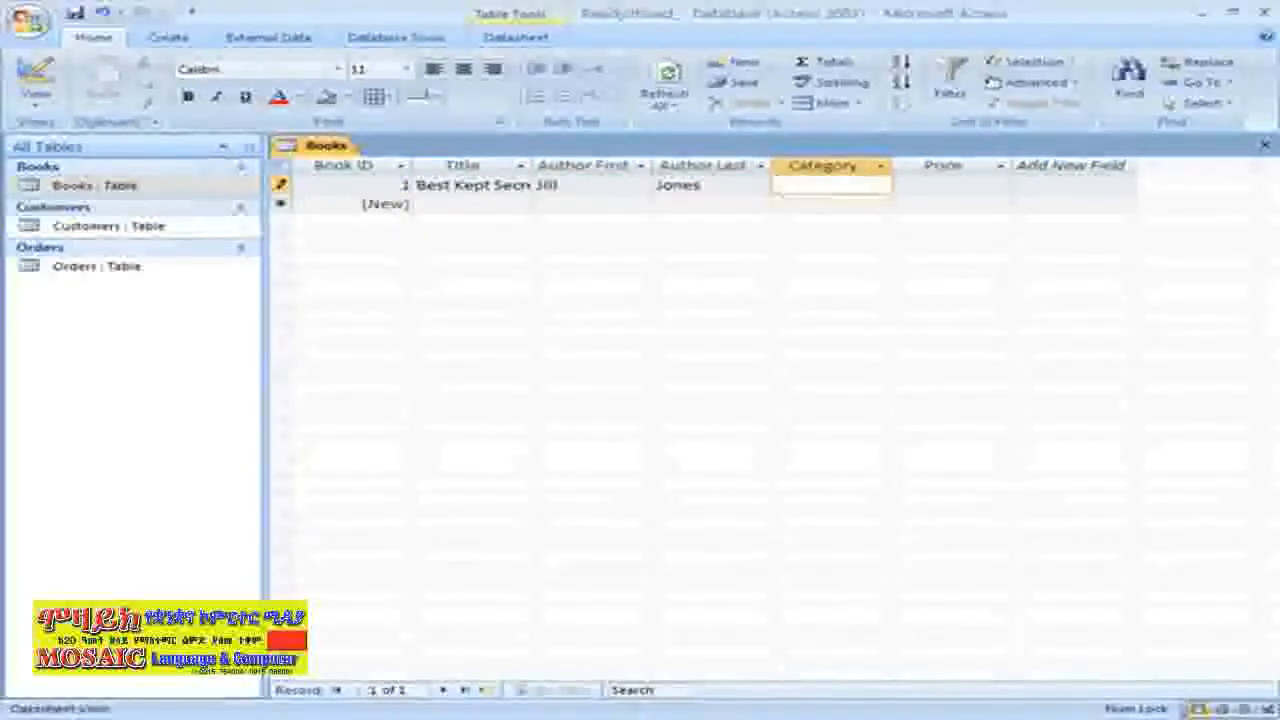
text(Non-)
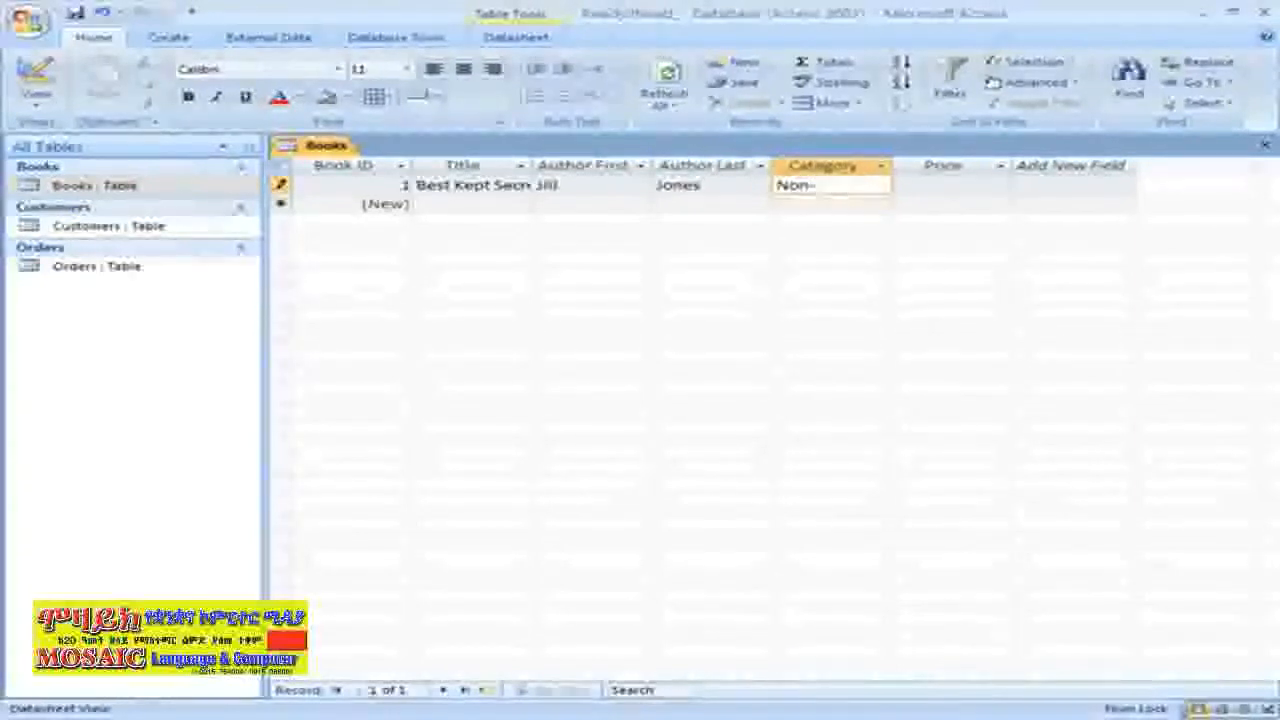
text(Fiction)
key(Tab)
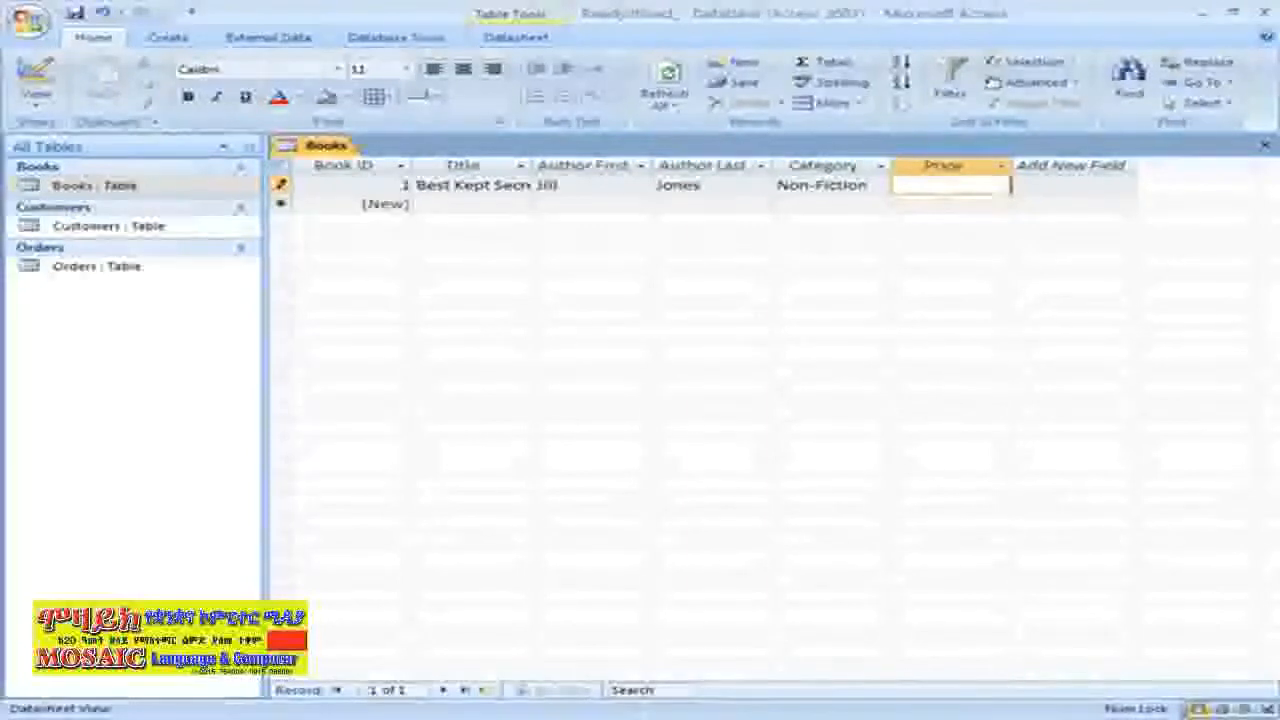
Replace the rejected price entry with 14.99 and commit the first record
key(Tab)
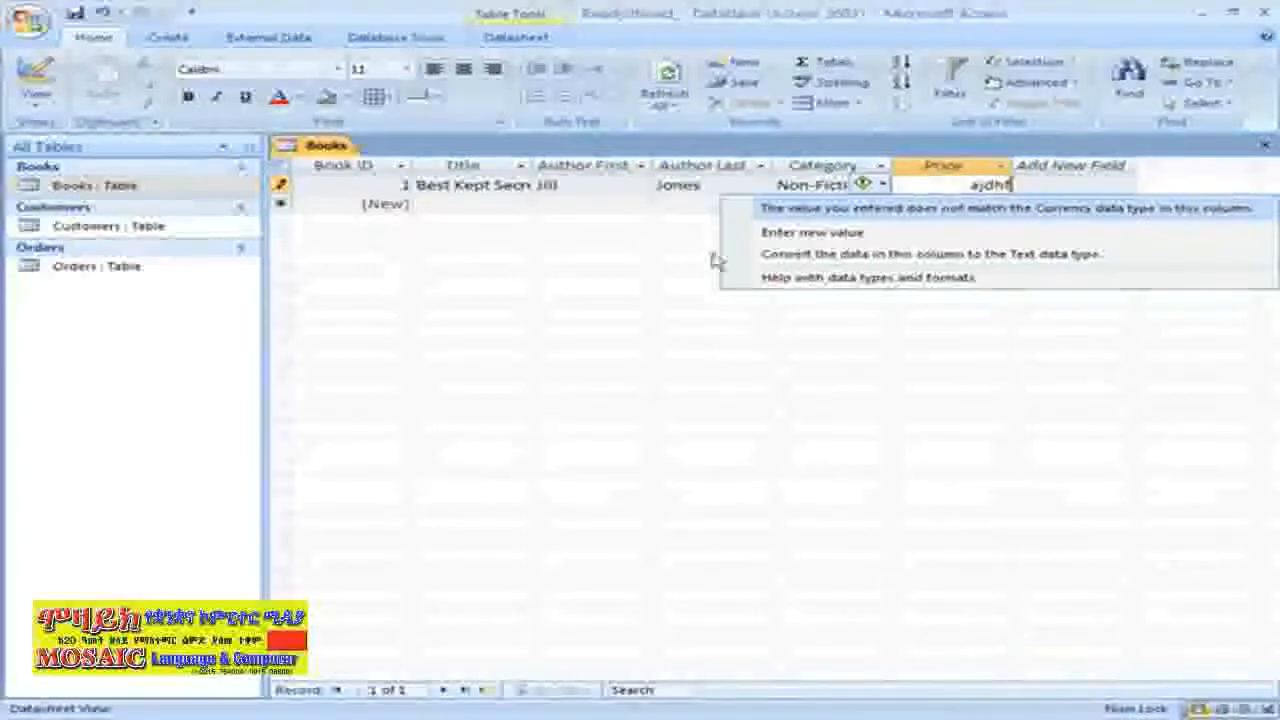
click(956, 184)
double_click(956, 184)
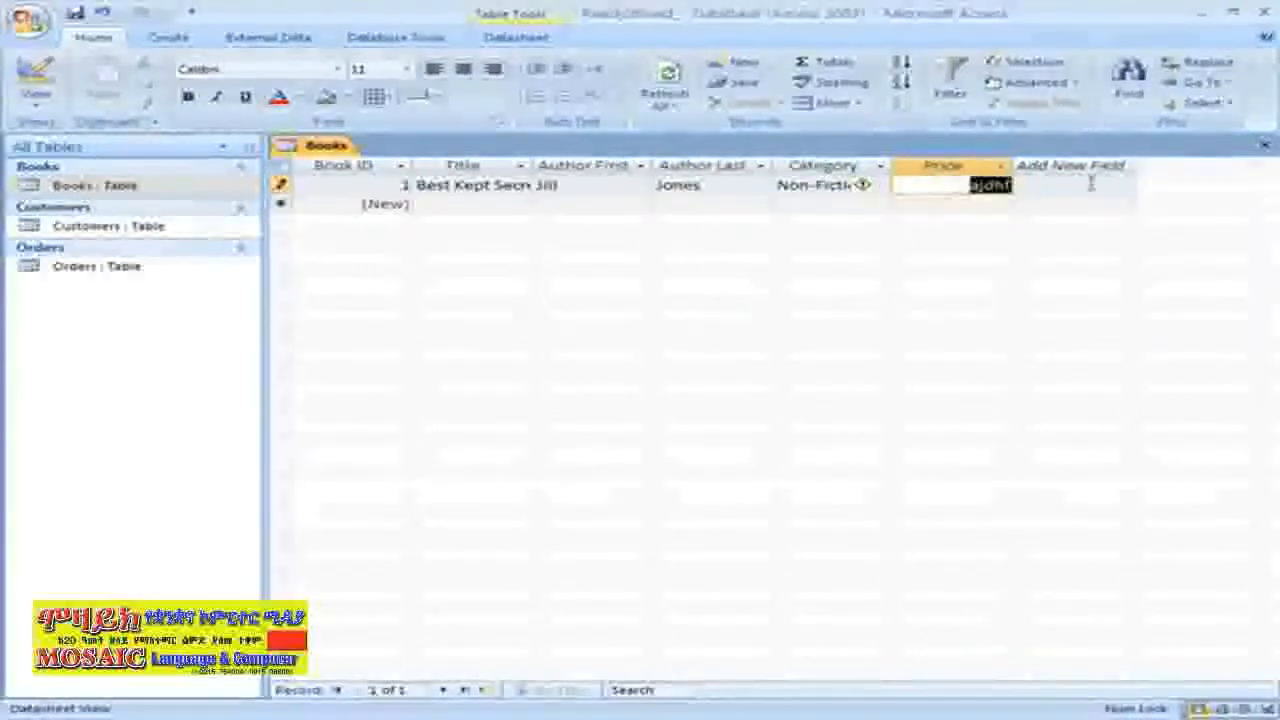
text(14.99)
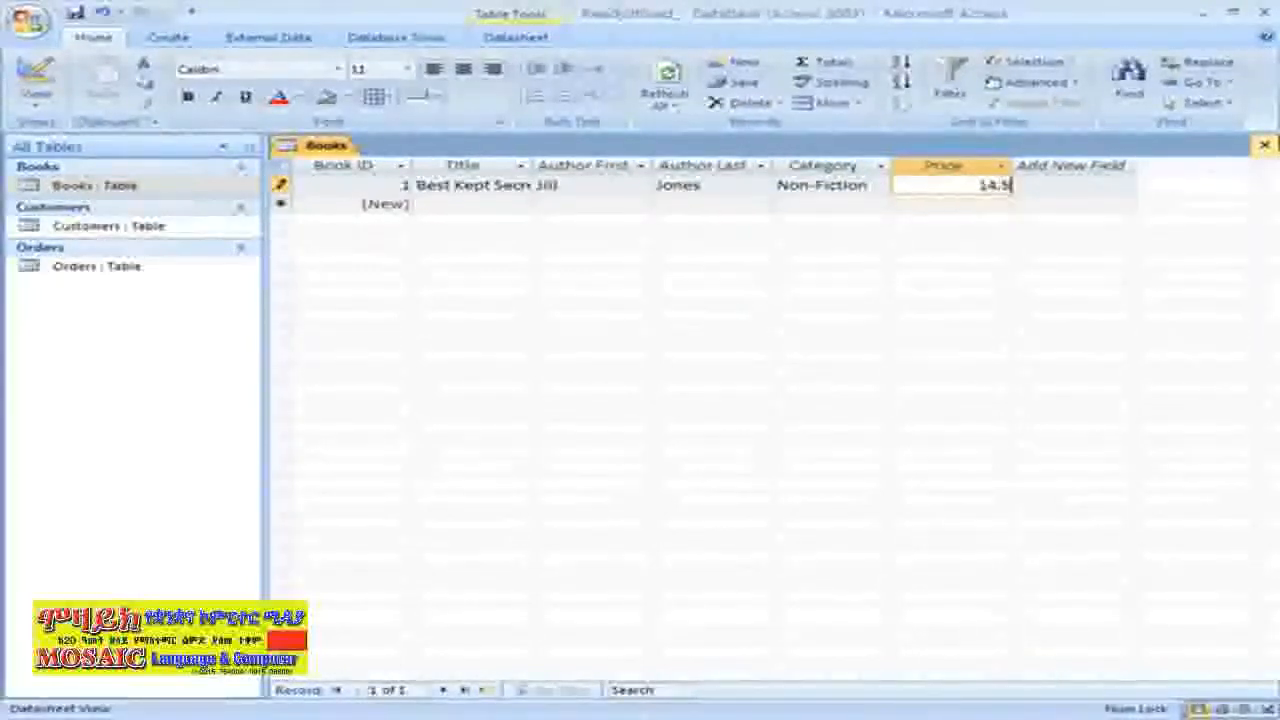
key(Return)
key(Tab)
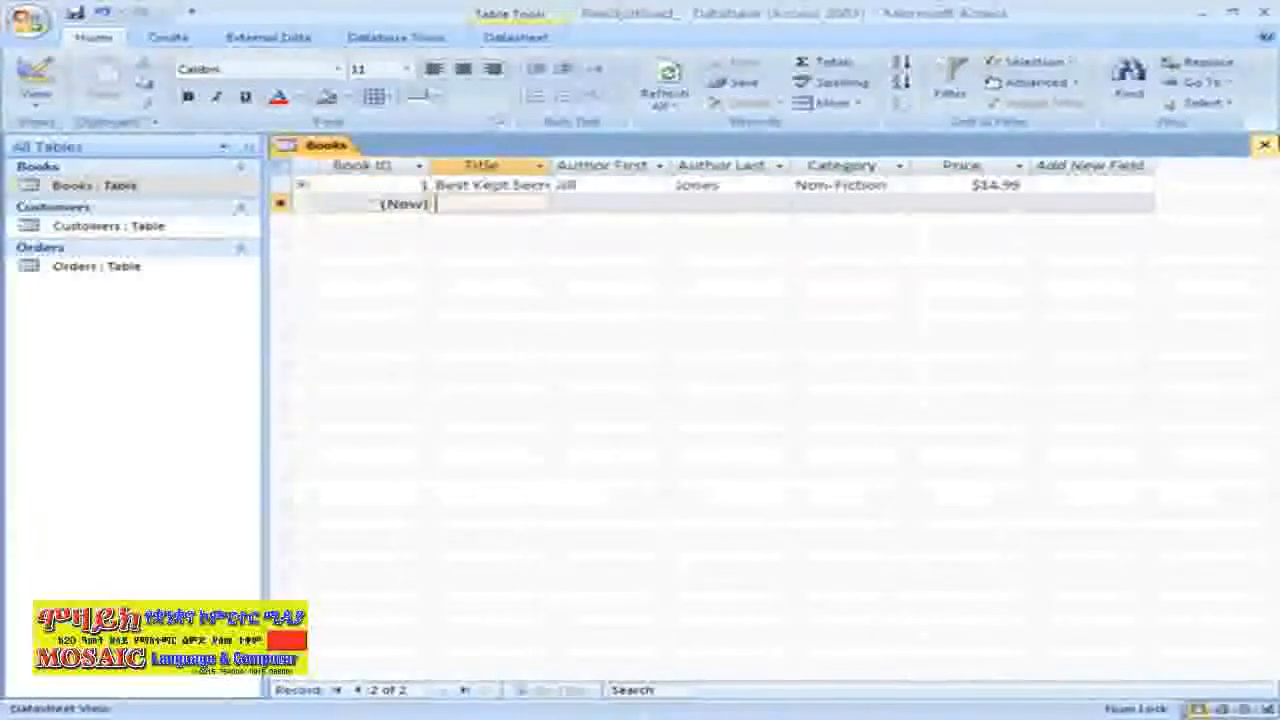
Enter State Parks: Volume 1 with its author, Non-Fiction category and $24.99 price
text(State )
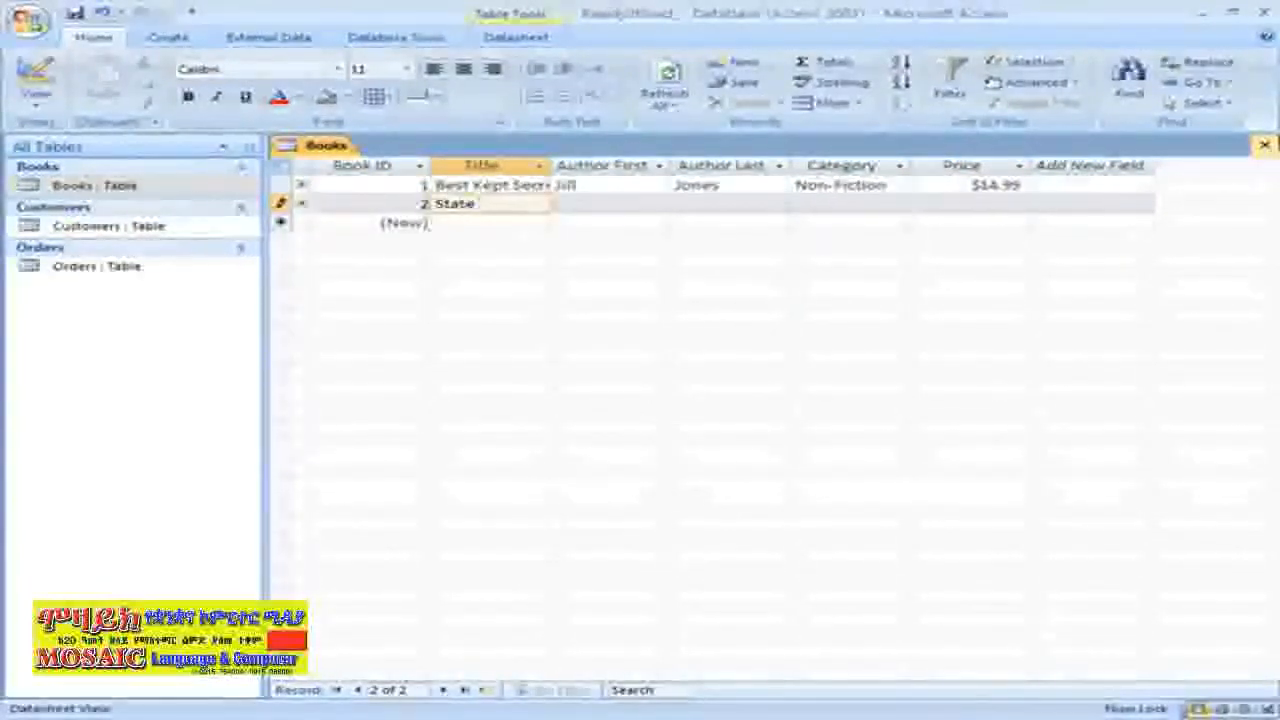
text(Parks)
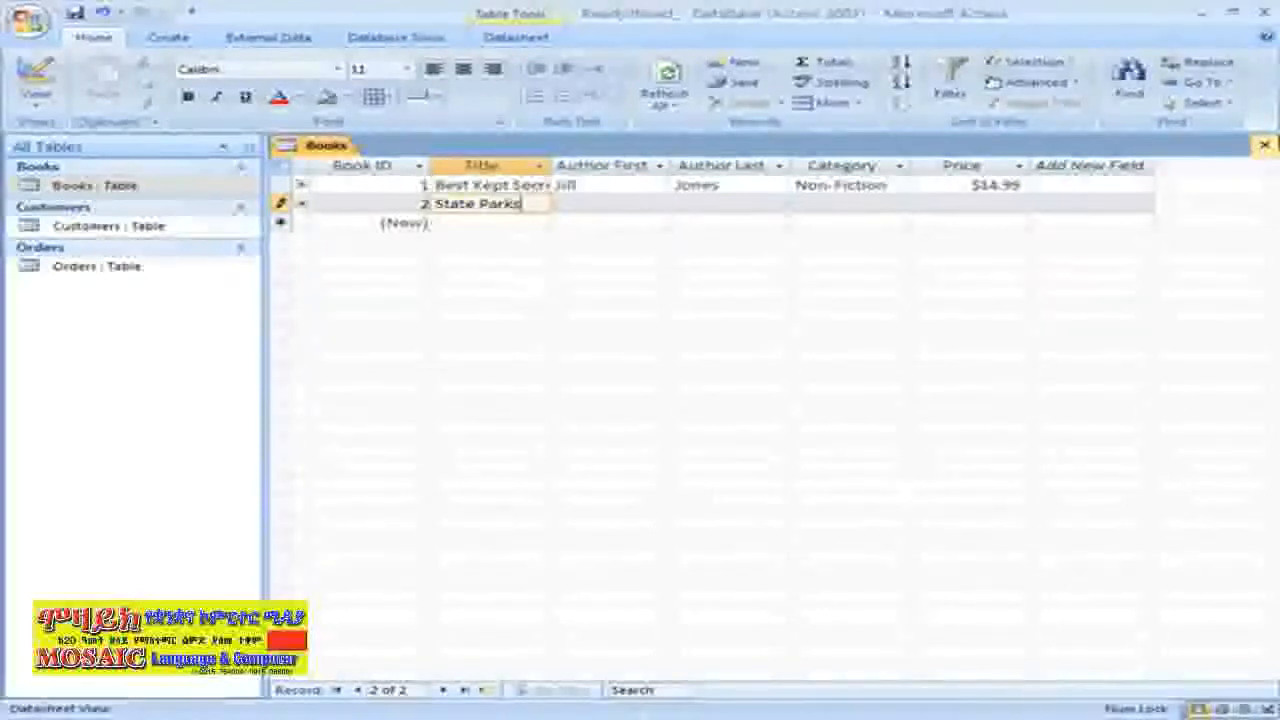
text(: Volume)
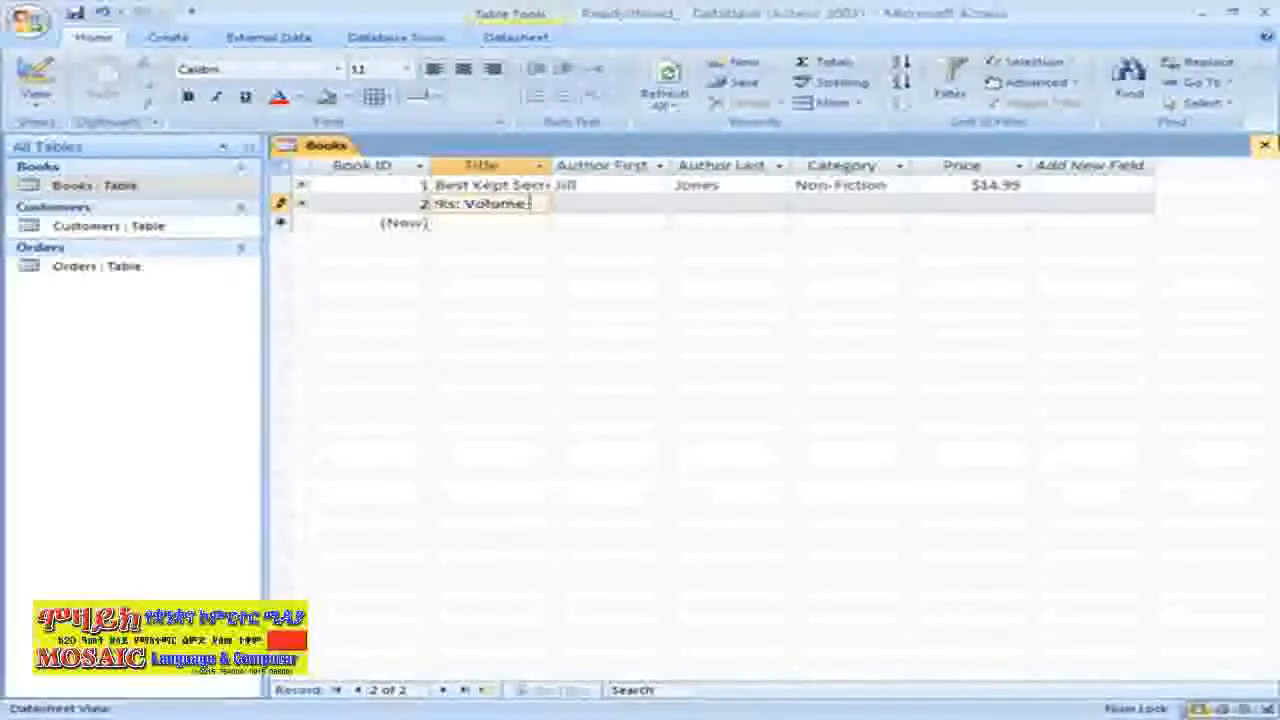
key(Tab)
key(Tab)
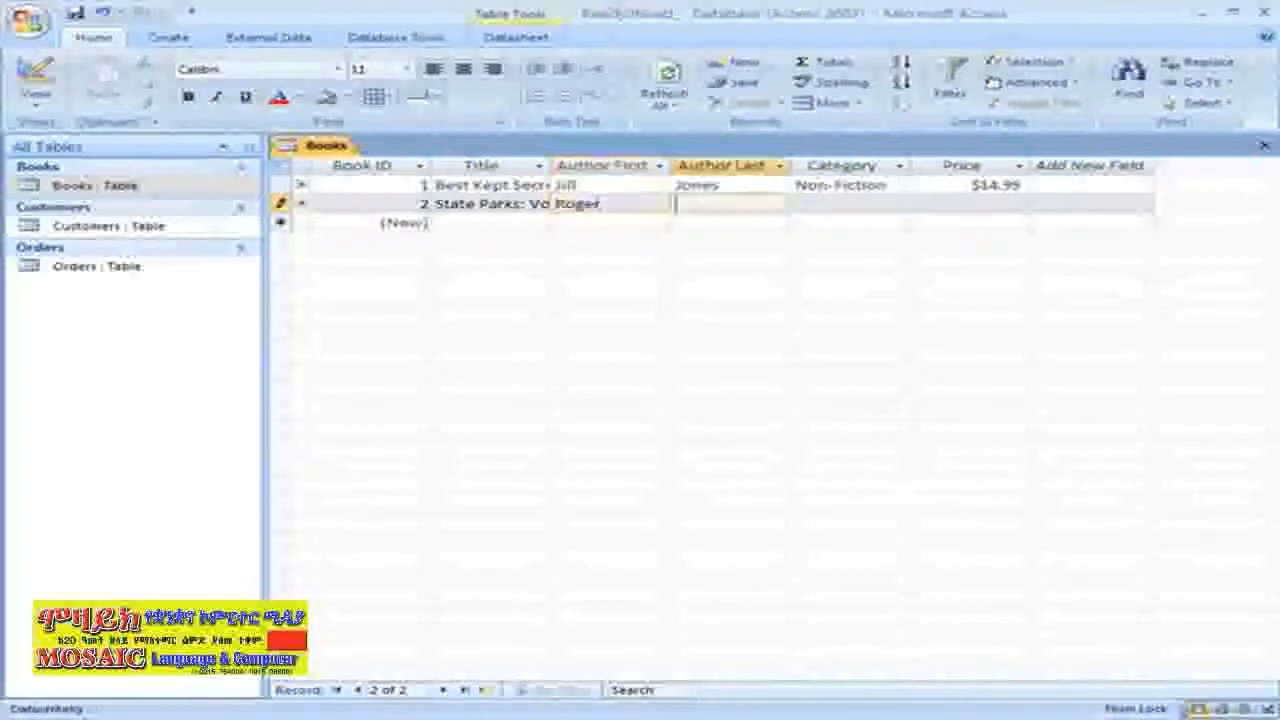
key(Tab)
text(Non-Fiction)
key(Tab)
text(24.99)
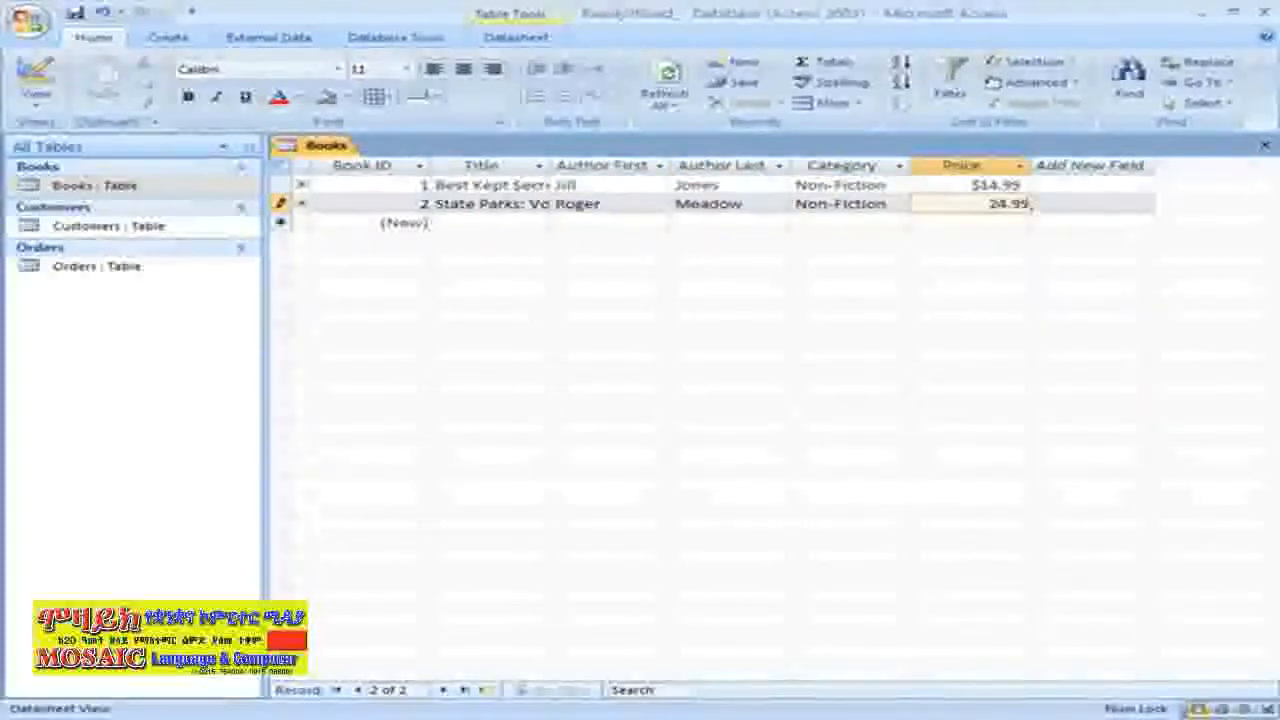
key(Tab)
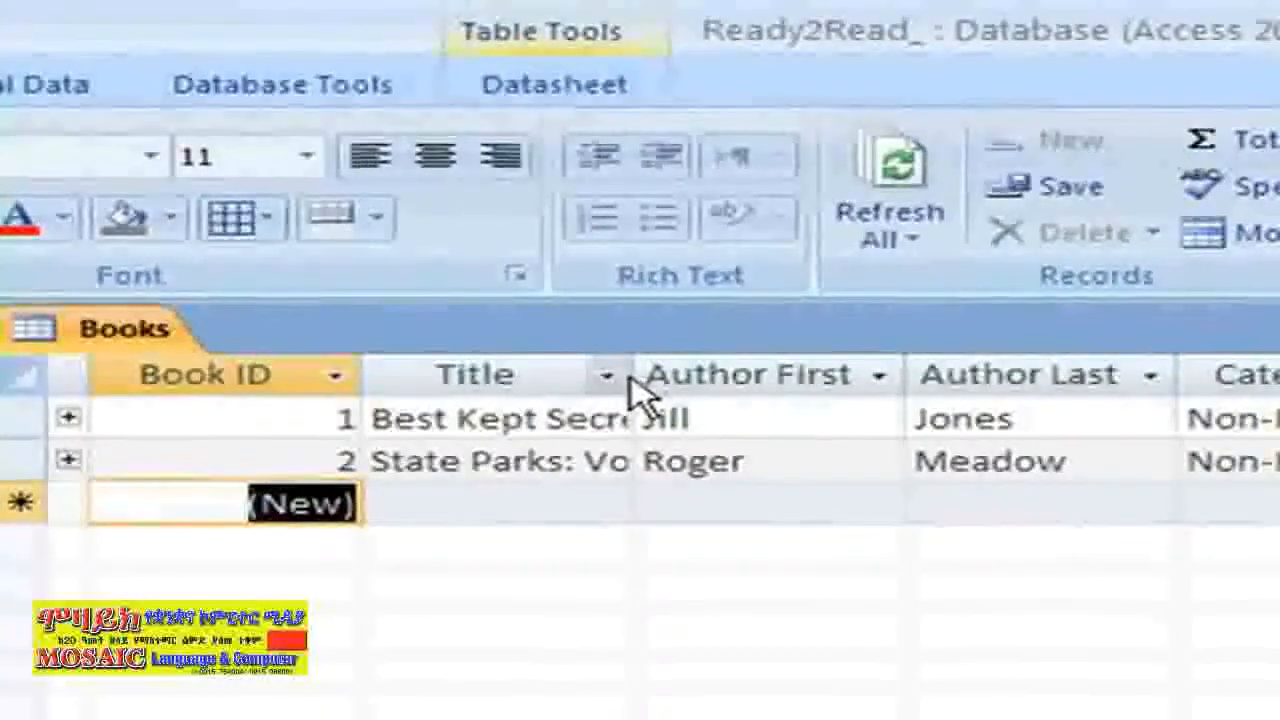
AutoFit the Title column width so the full book titles show
key(Tab)
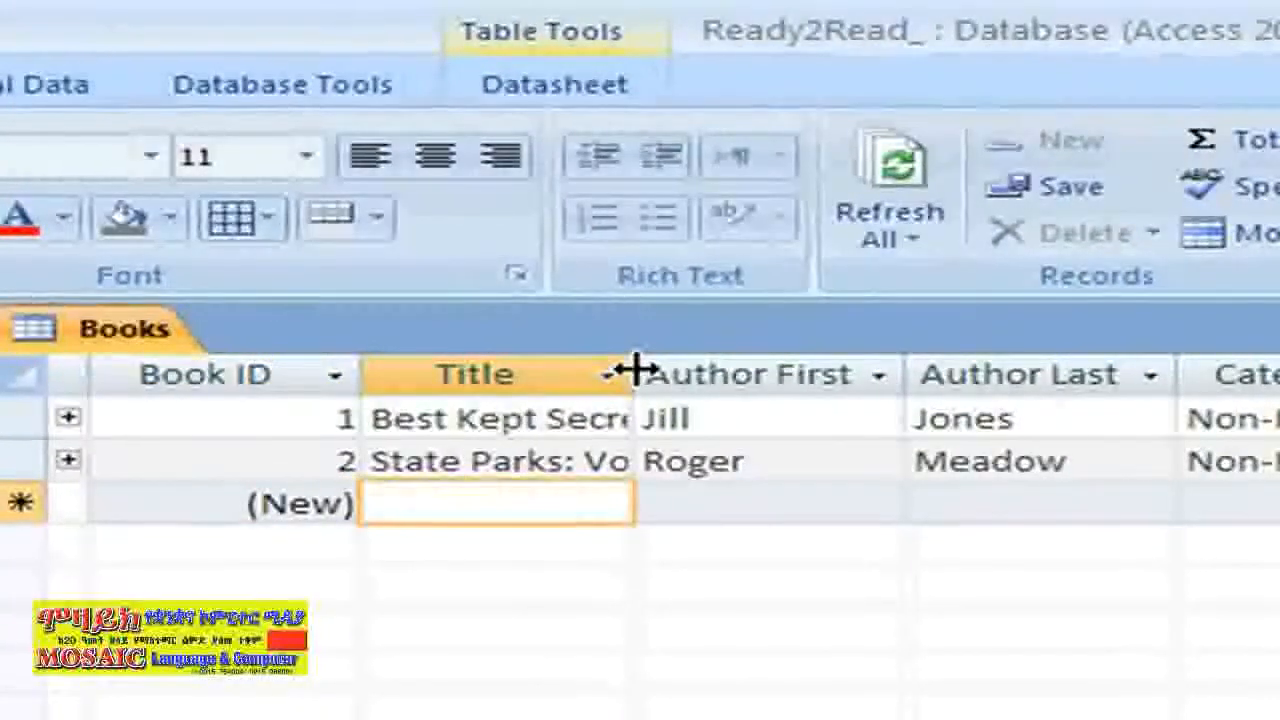
drag(635, 370, 636, 372)
double_click(635, 372)
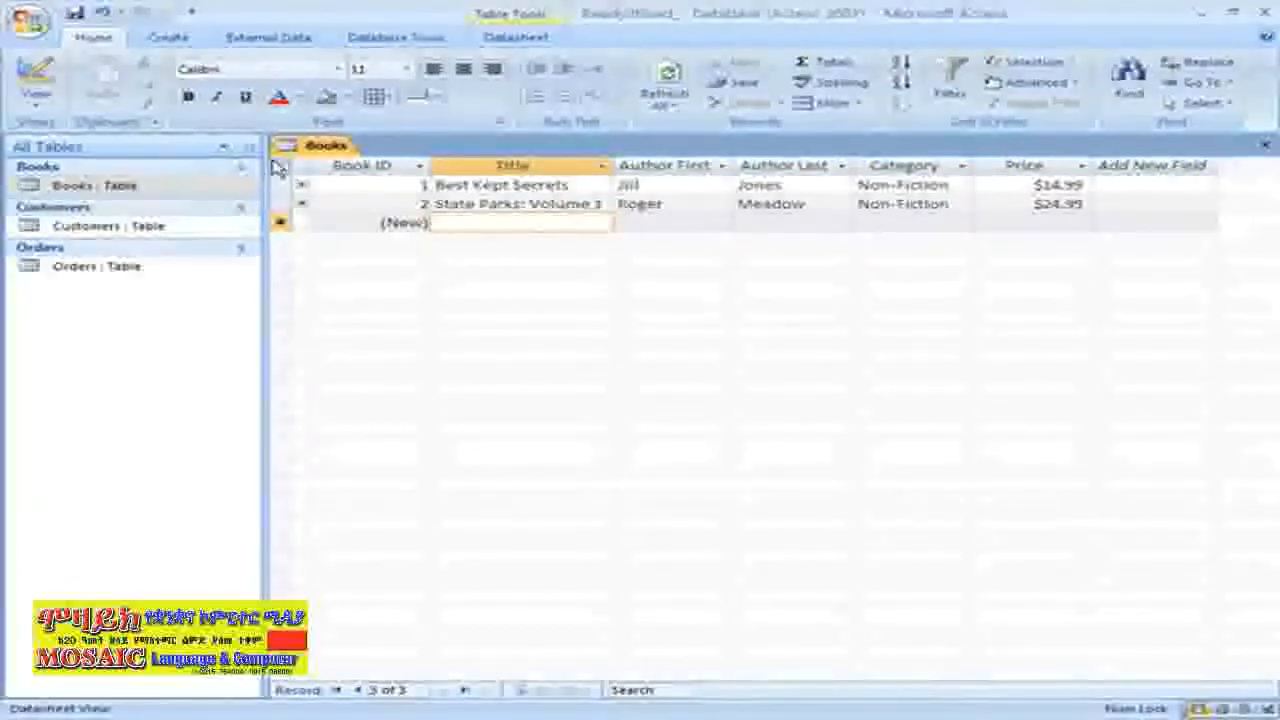
Switch the Books table to Design view and select the Price field
click(42, 98)
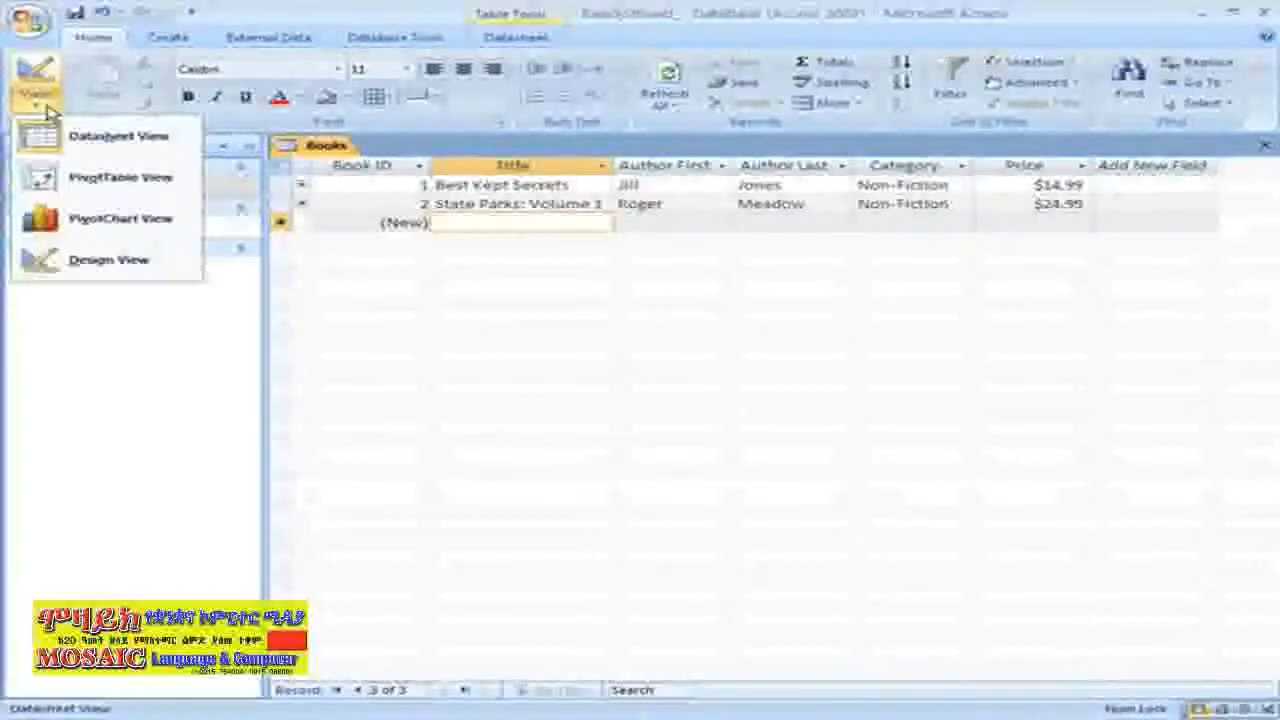
click(77, 263)
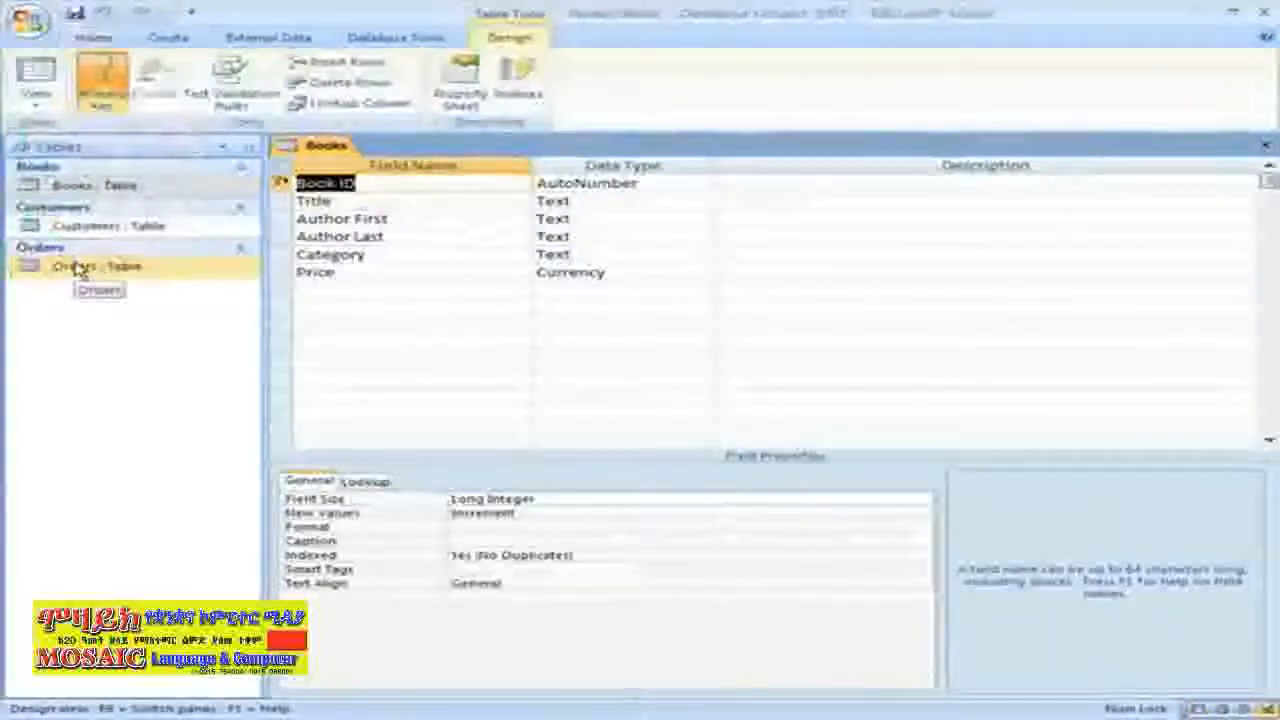
click(658, 274)
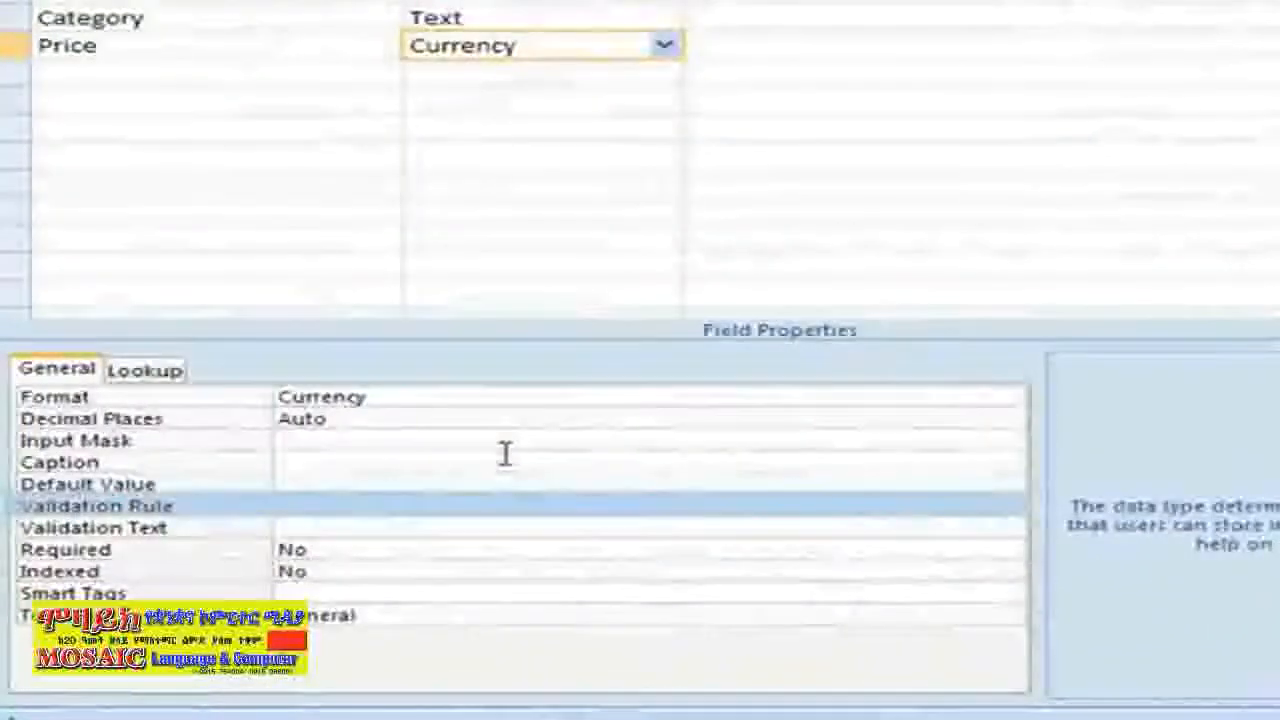
Give Price the validation rule >0 and text 'Must be a dollar value higher than $0.00'
click(331, 505)
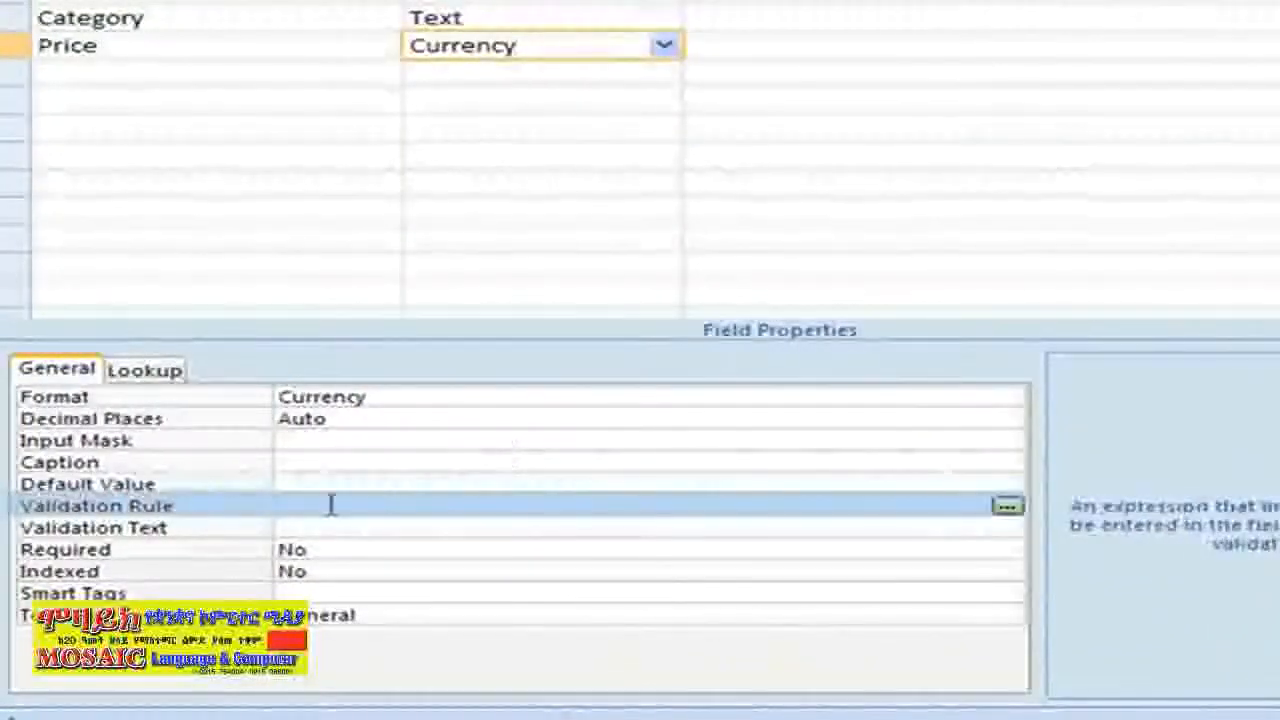
text(>0)
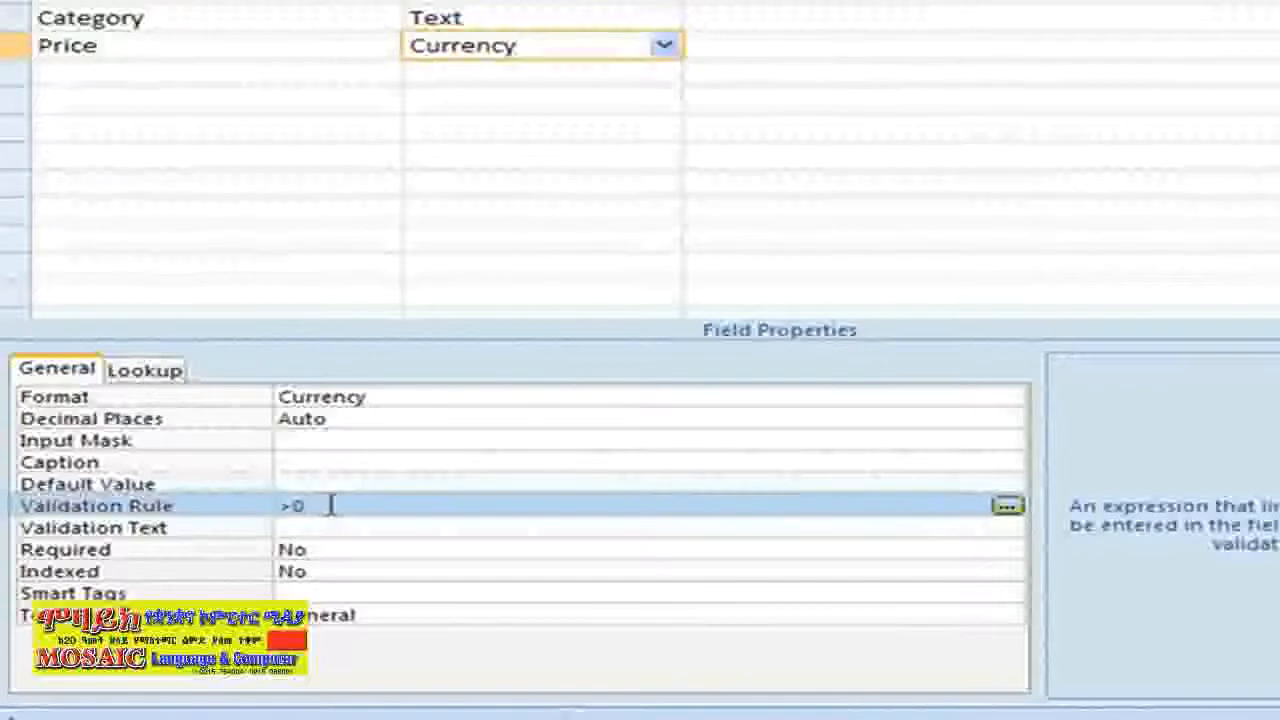
click(334, 526)
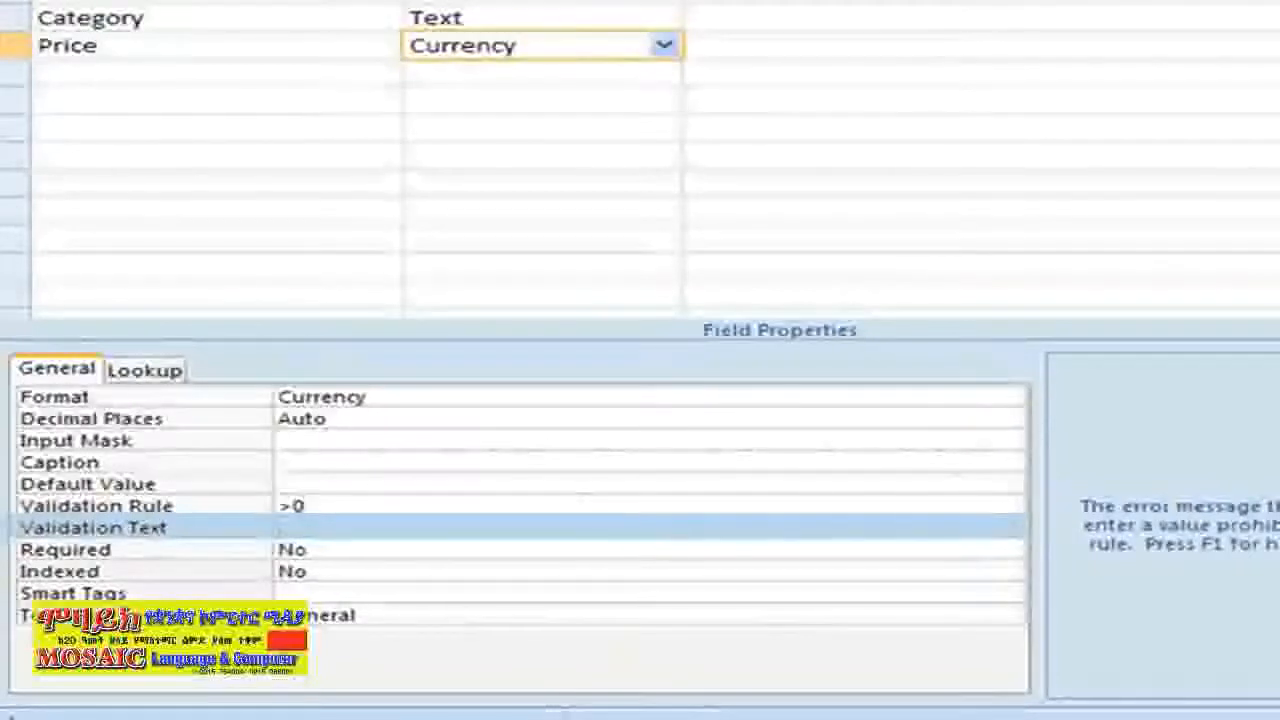
text(M)
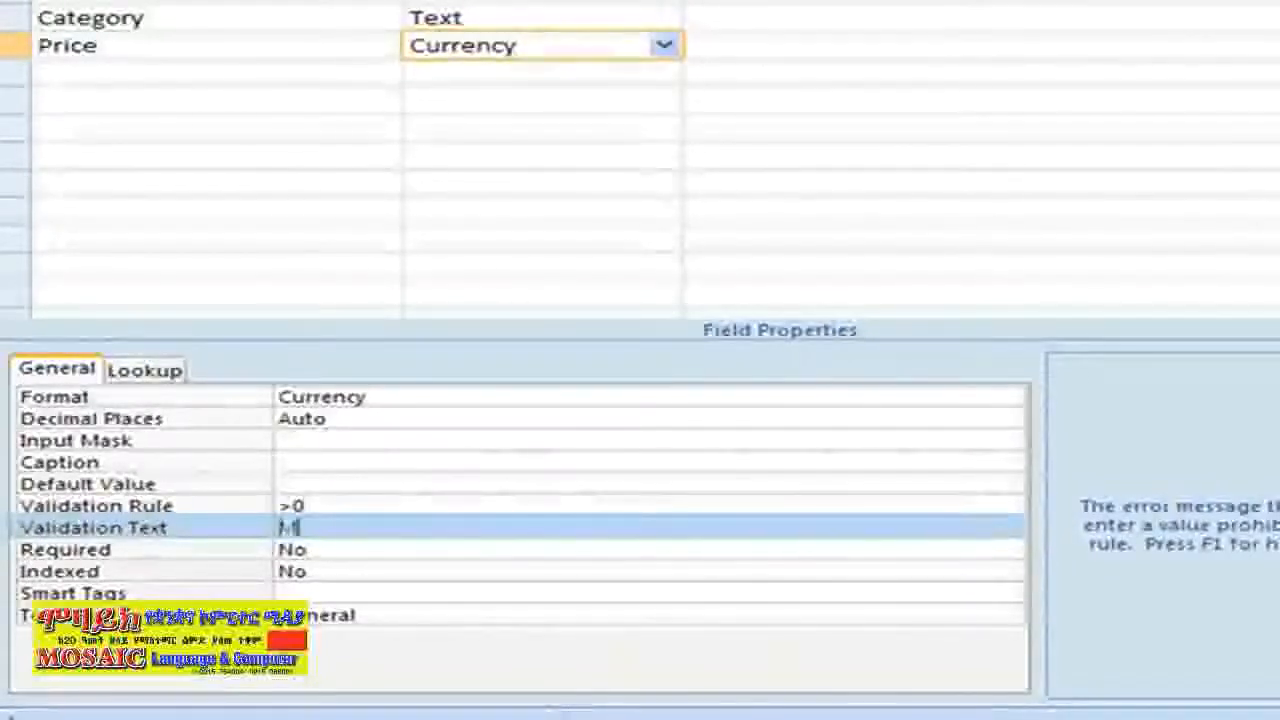
text(ust )
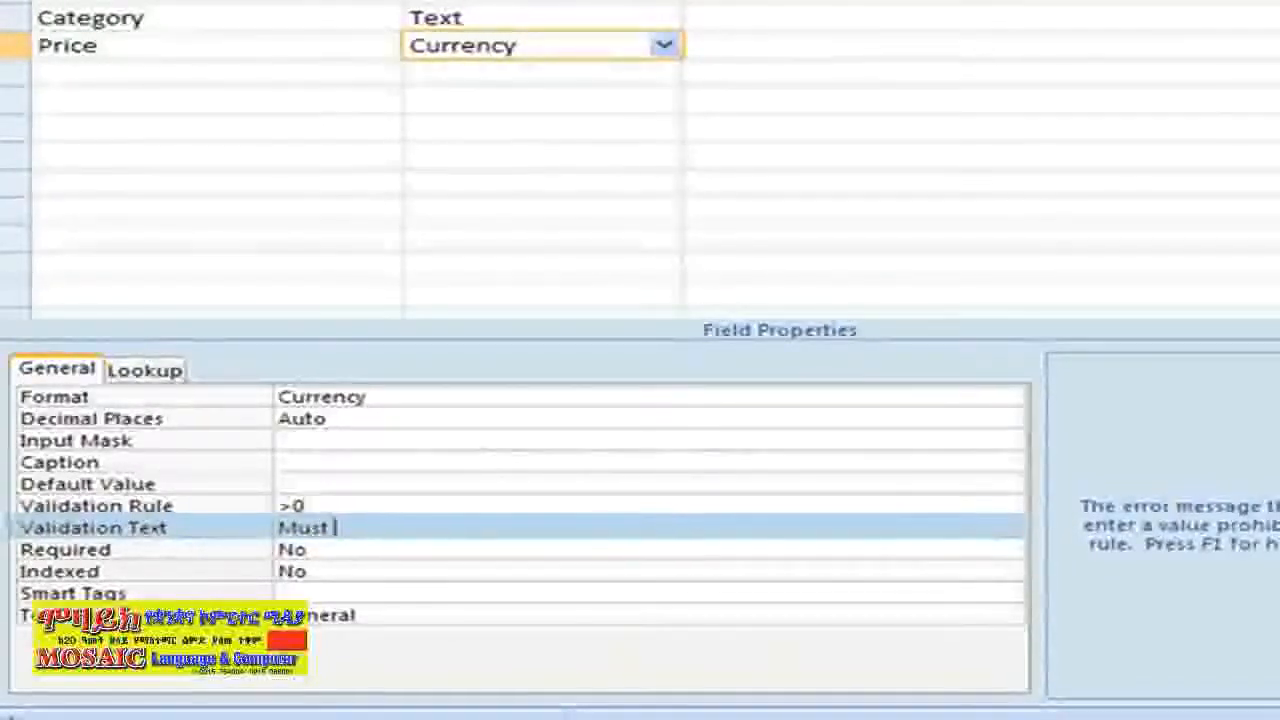
text(be a )
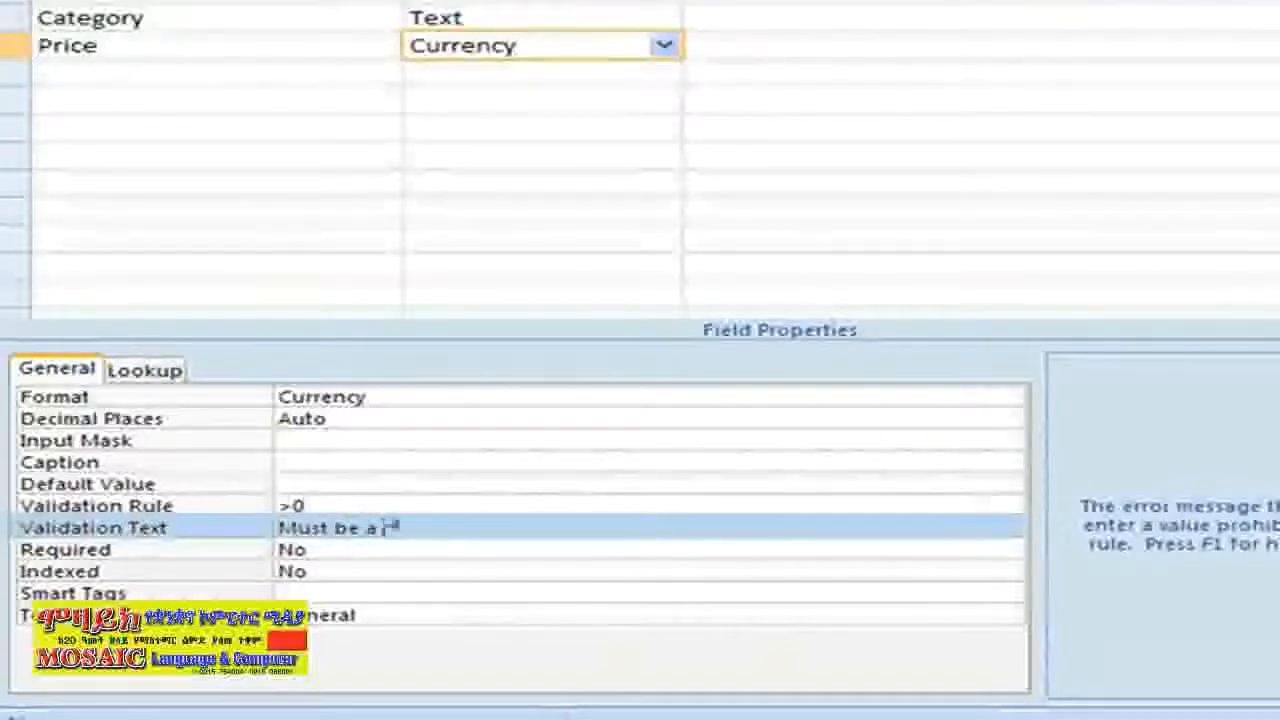
text(dollar value )
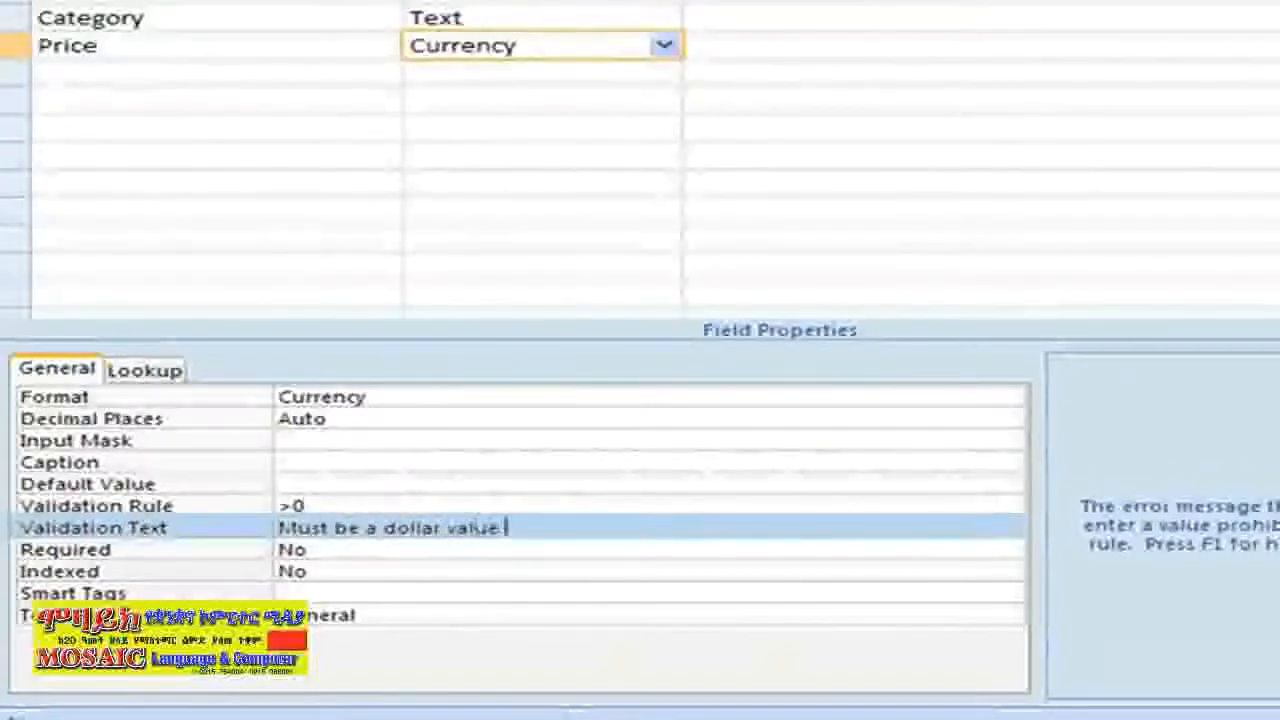
text(higher than )
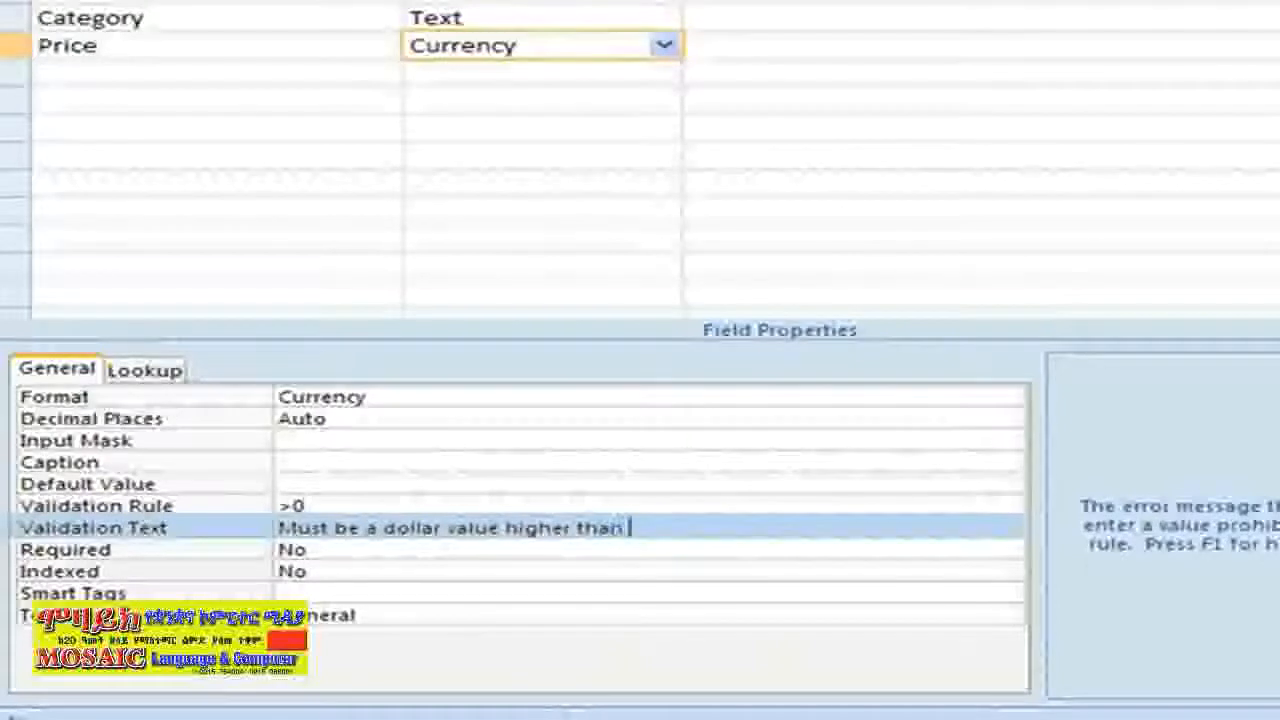
text($)
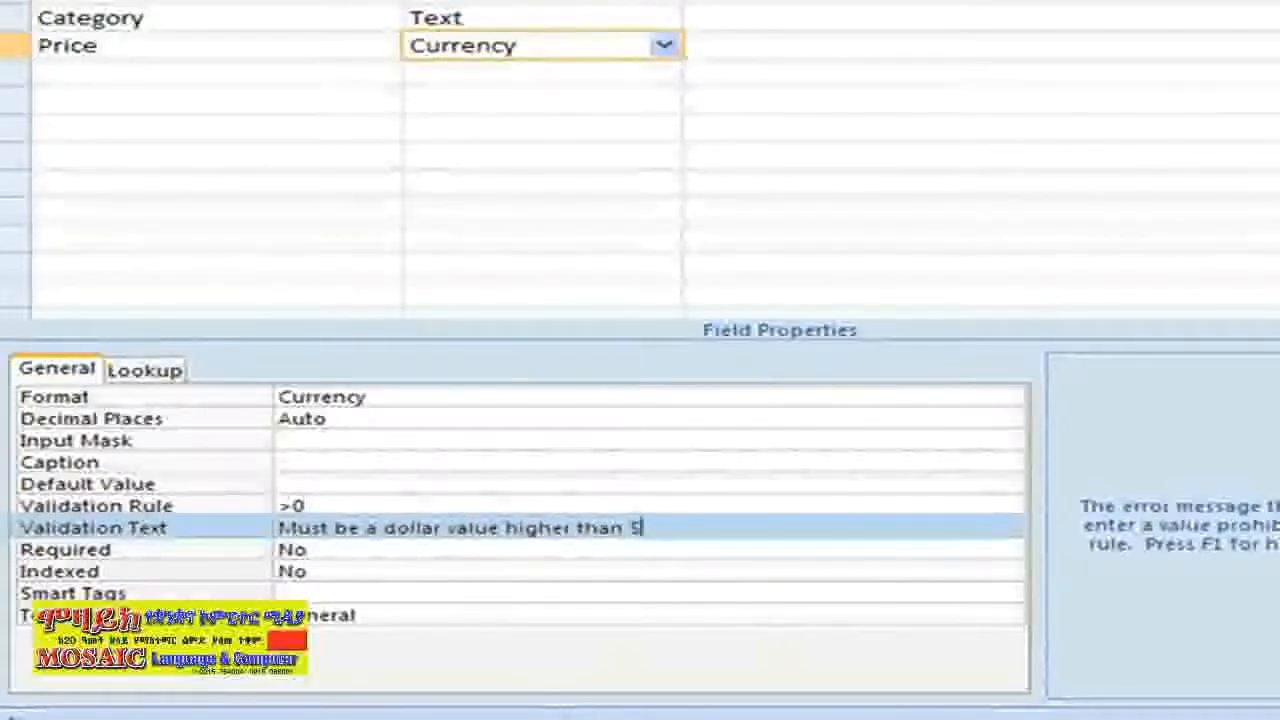
text(0.00)
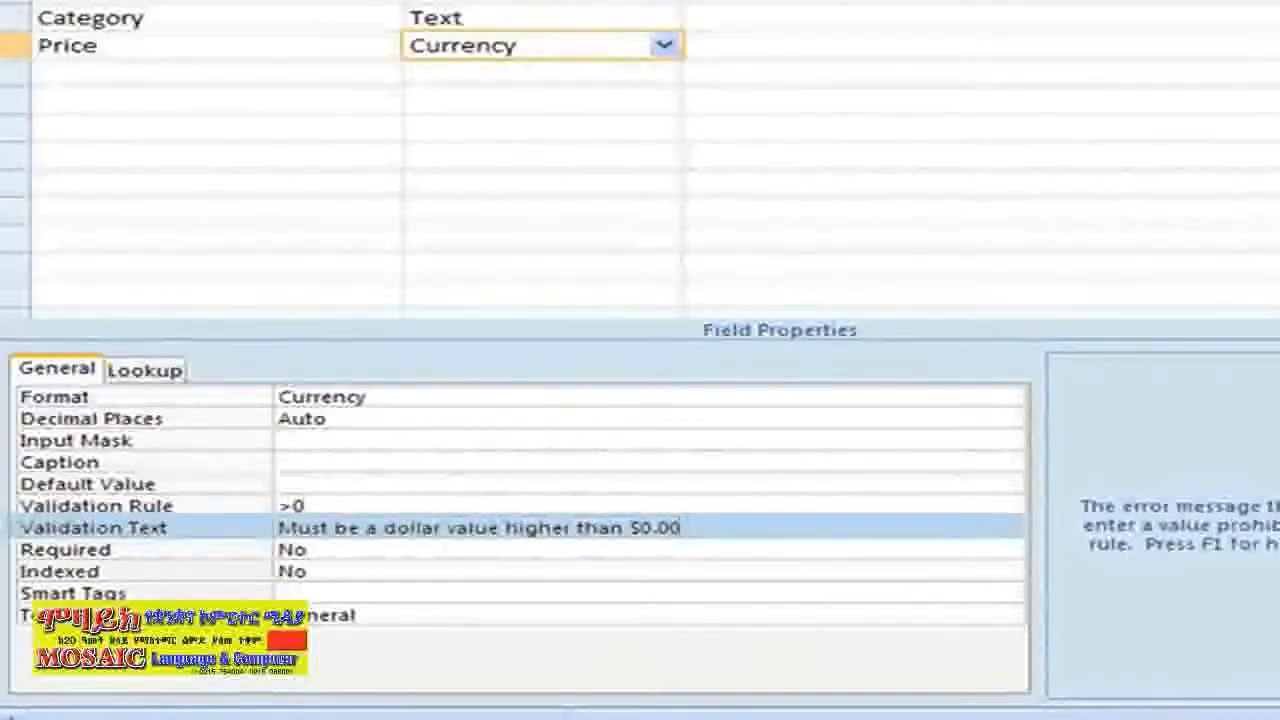
key(Return)
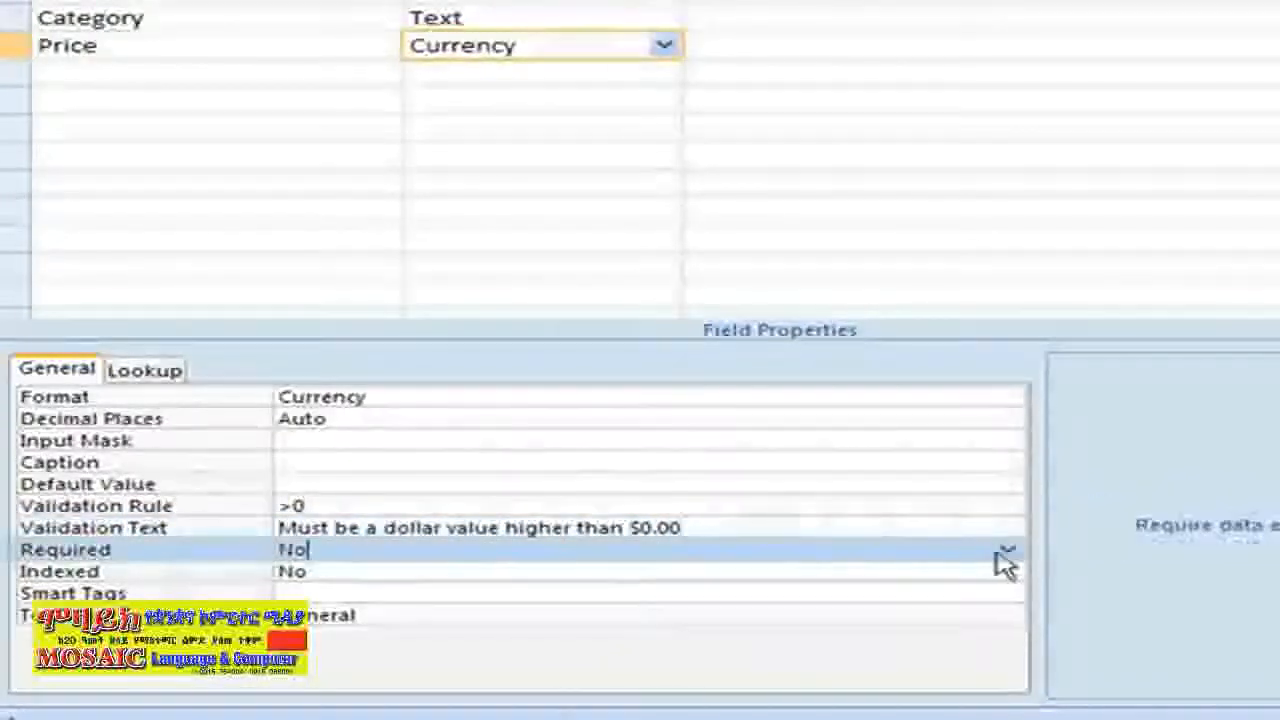
Set Price's Required property to Yes, then select the Category field
click(1003, 553)
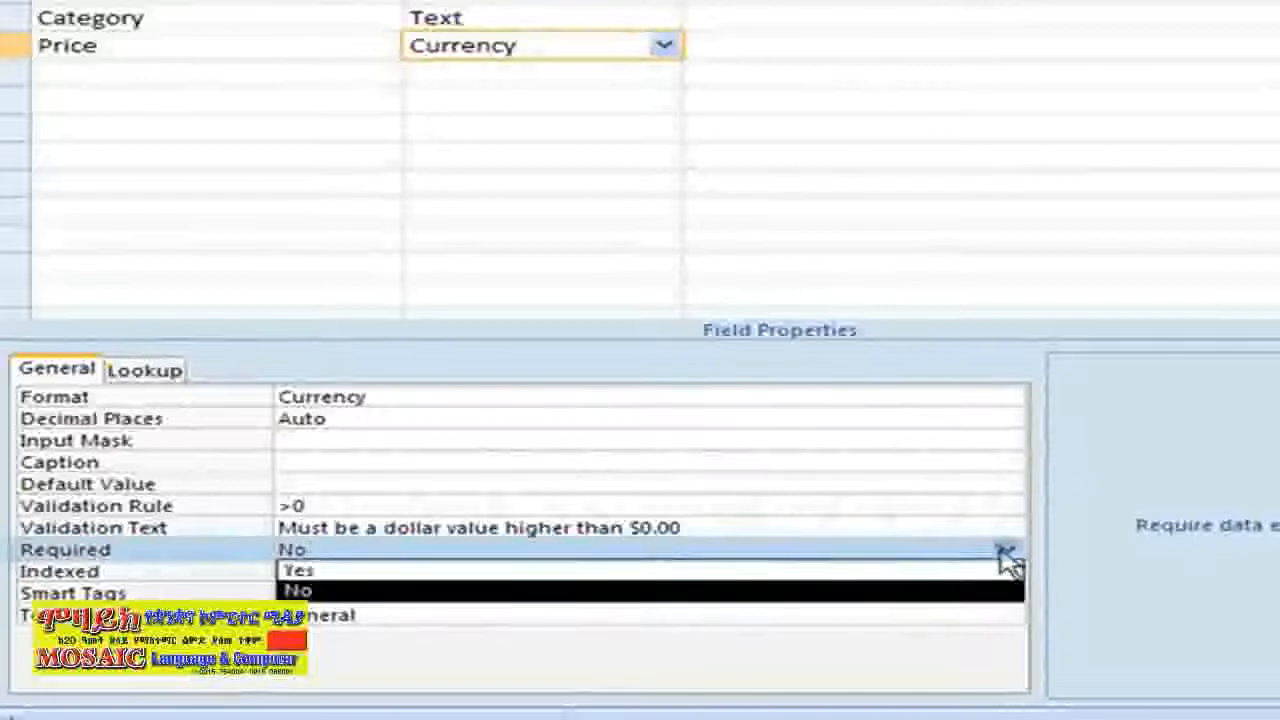
click(347, 572)
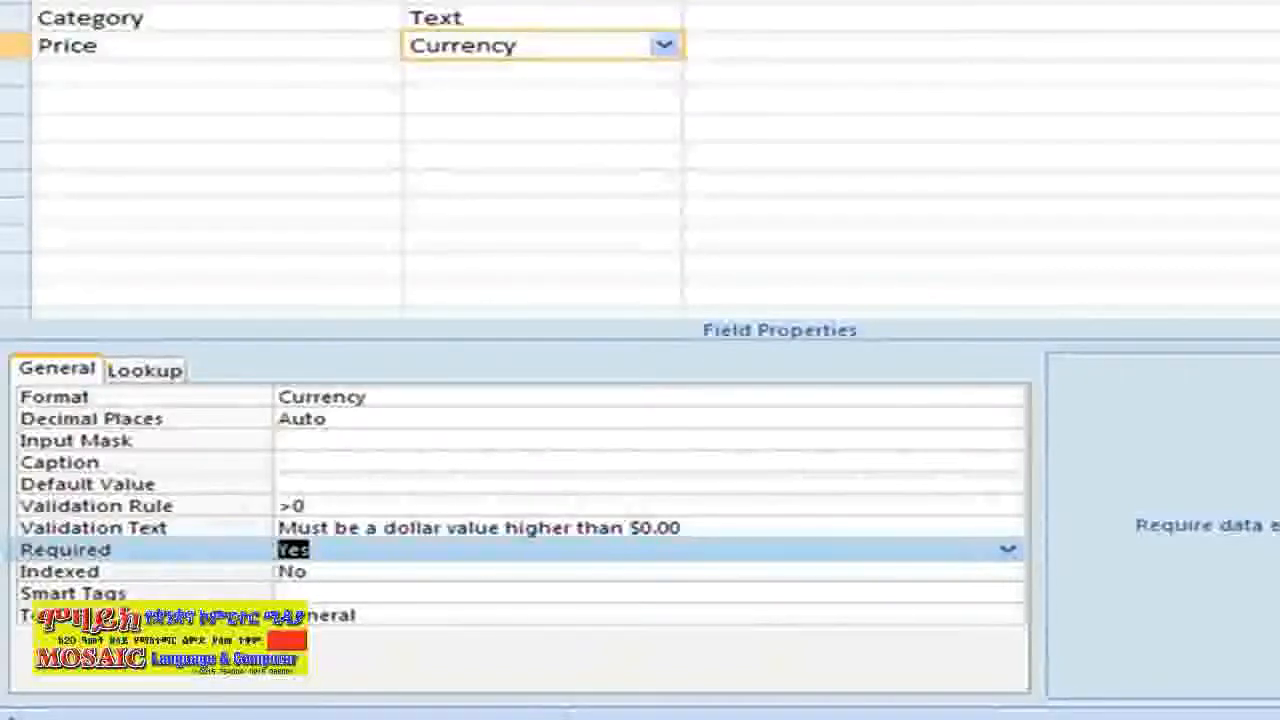
click(596, 18)
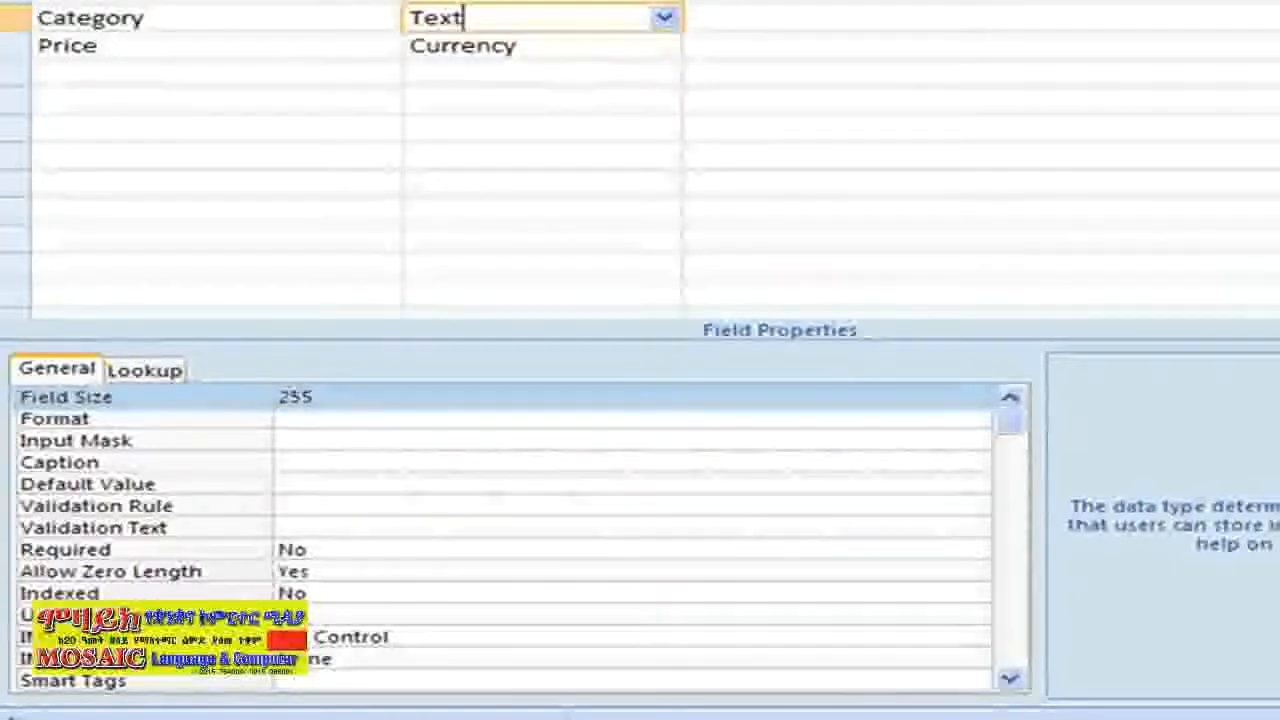
In Expression Builder, start Category's rule: ="Fiction" Or "Non-Fiction" Or "Kids" Or "History" Or
click(292, 507)
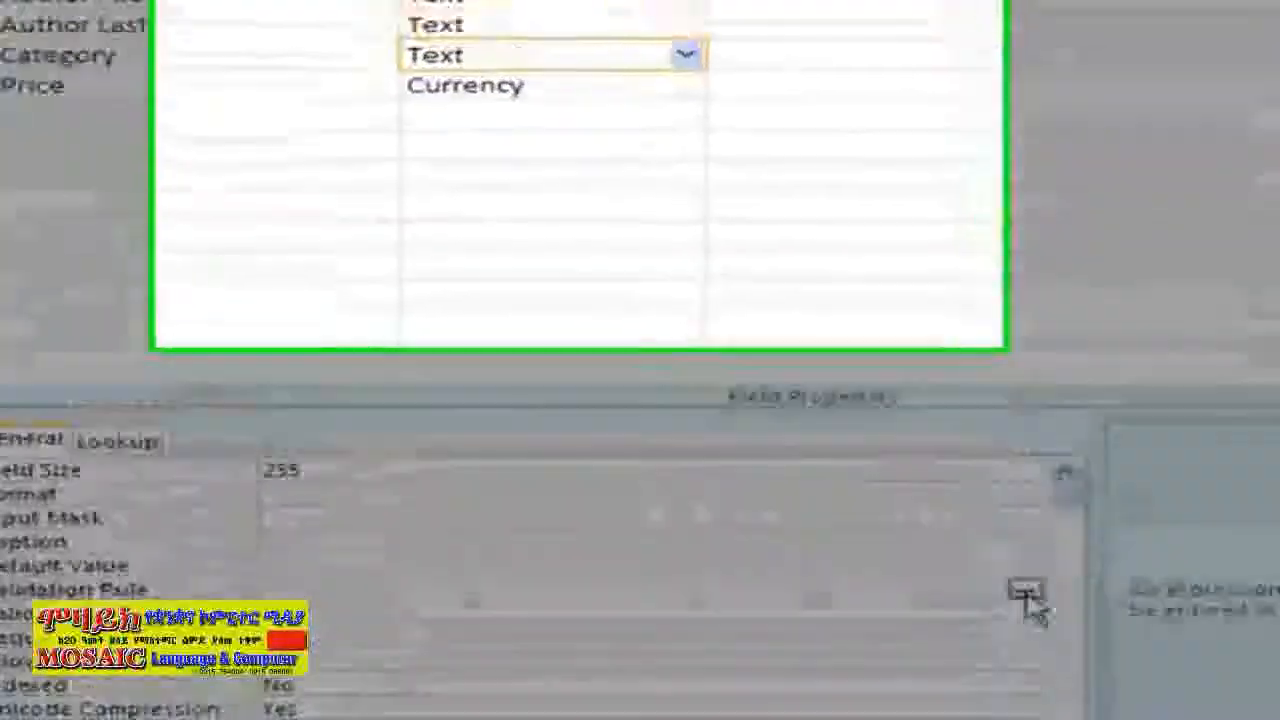
click(1027, 594)
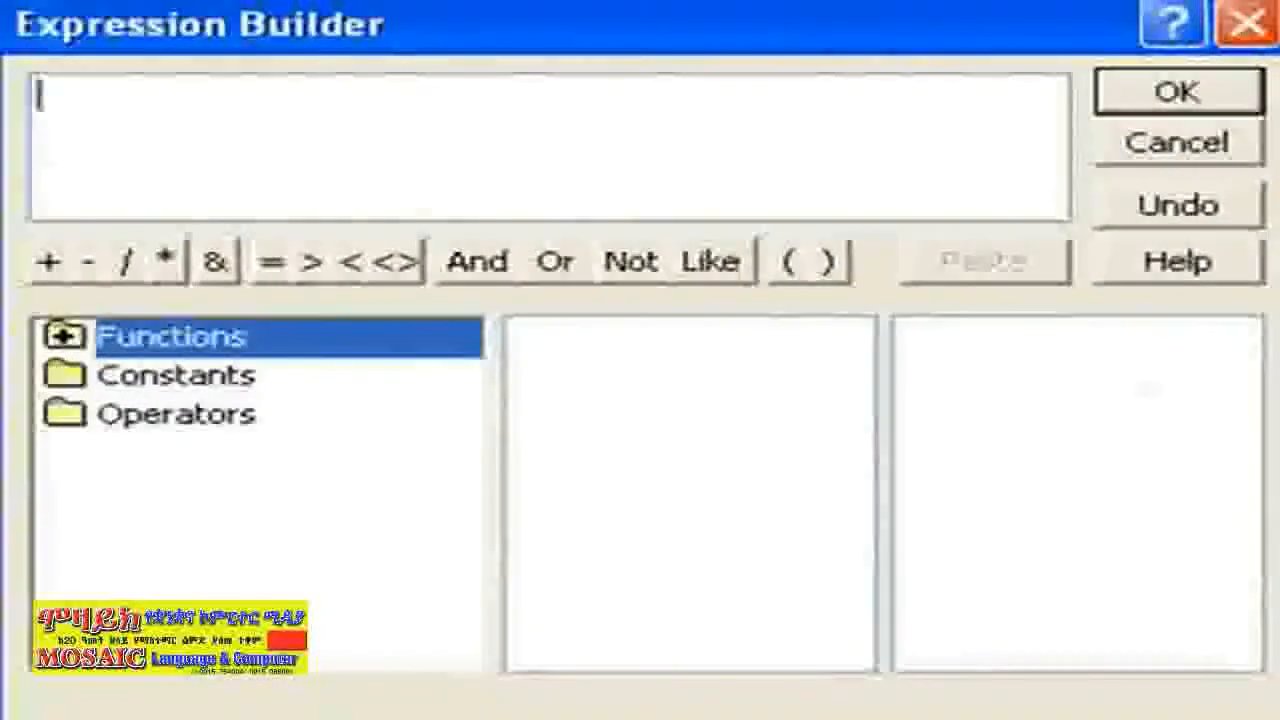
click(270, 264)
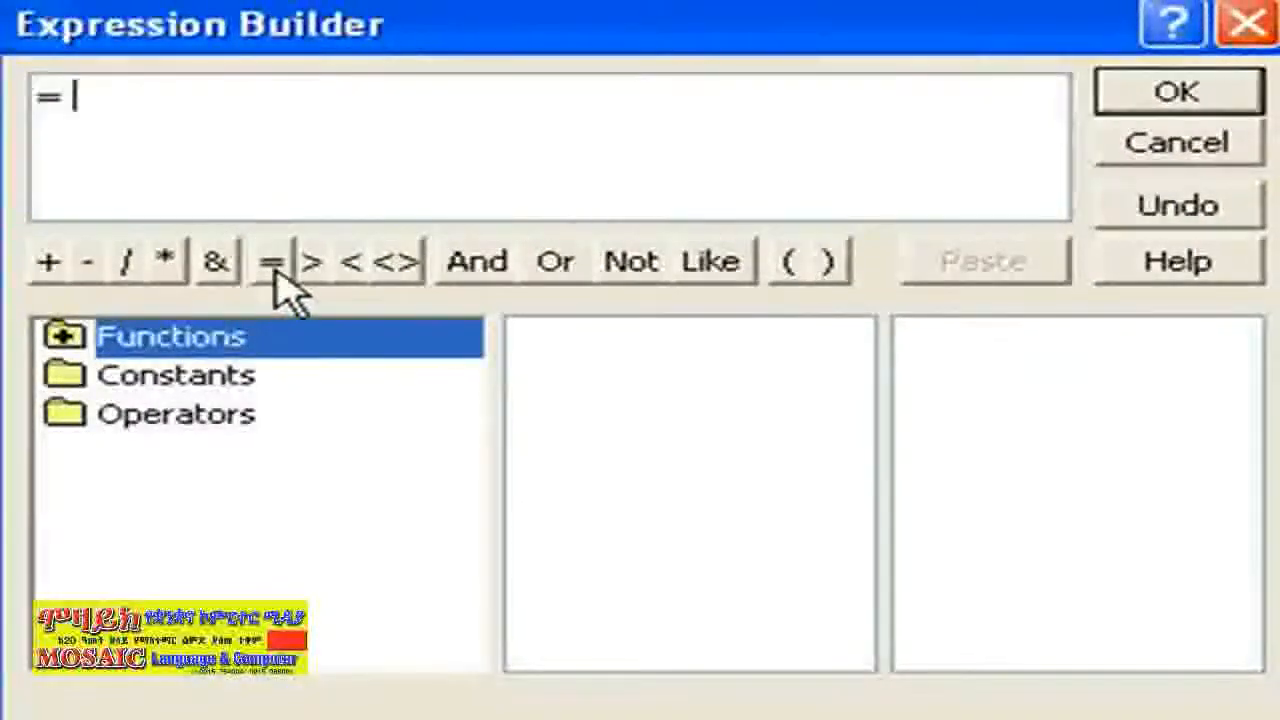
text(")
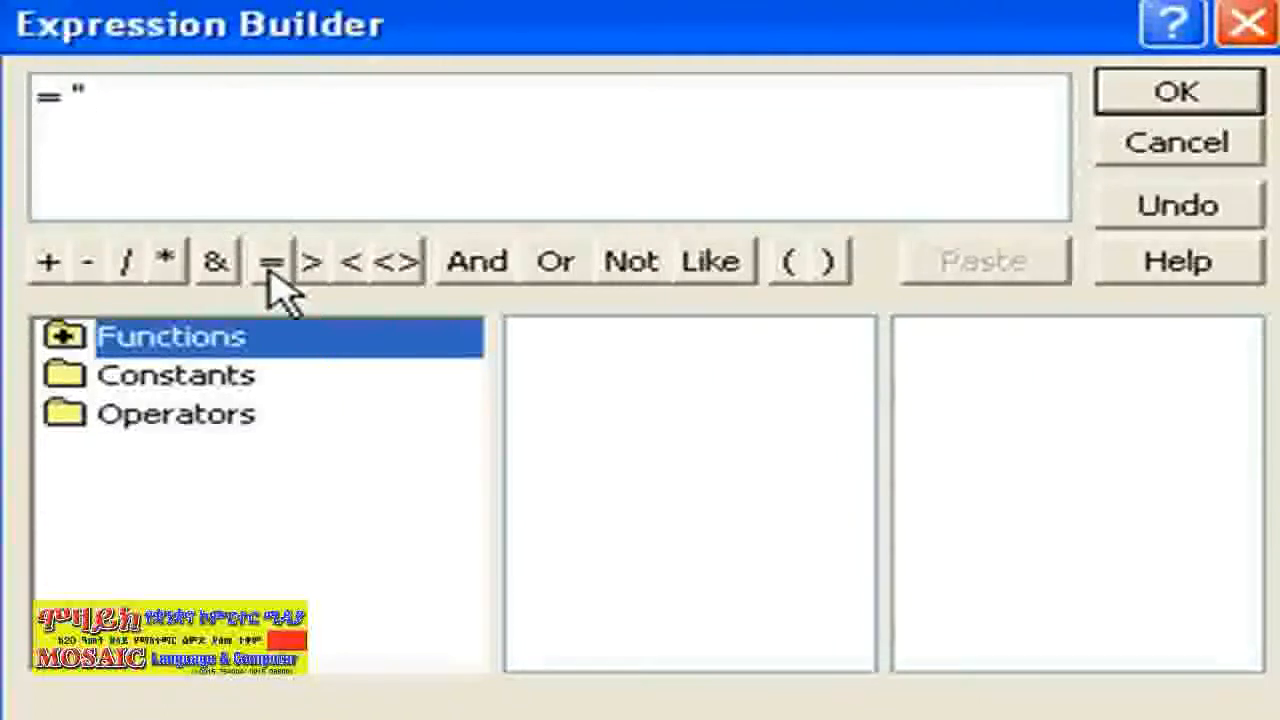
text(Fiction)
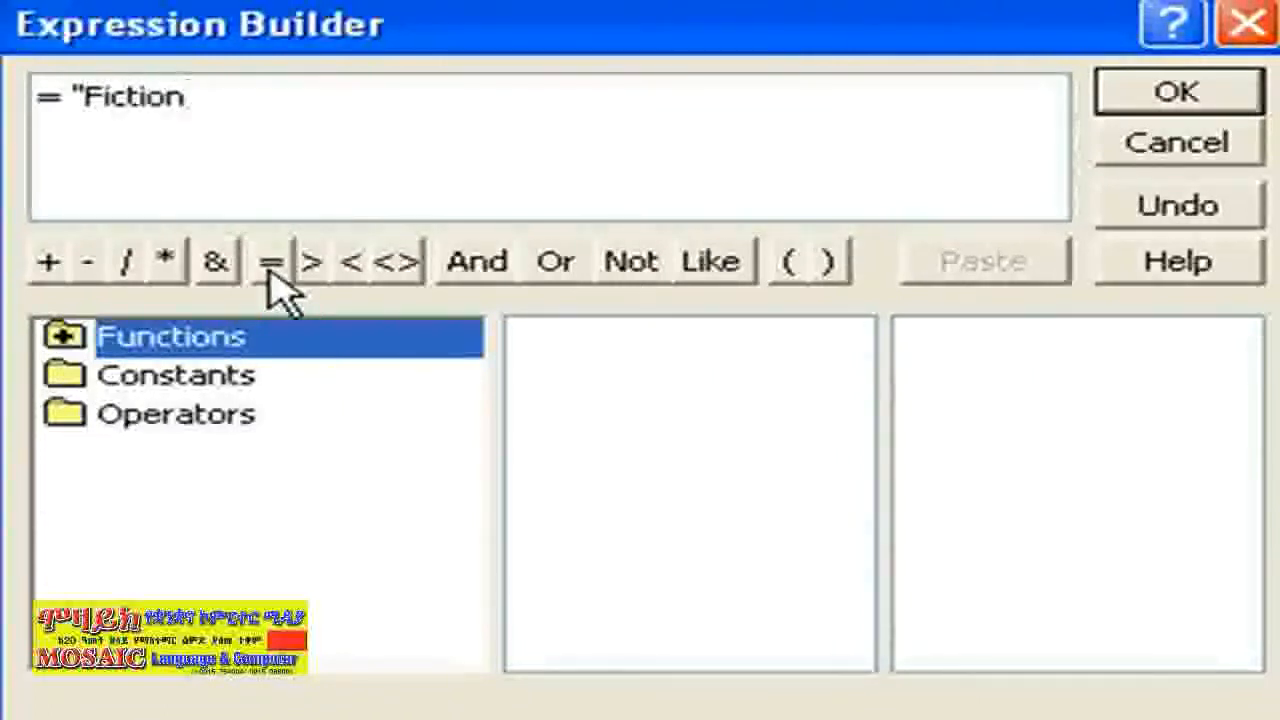
text(")
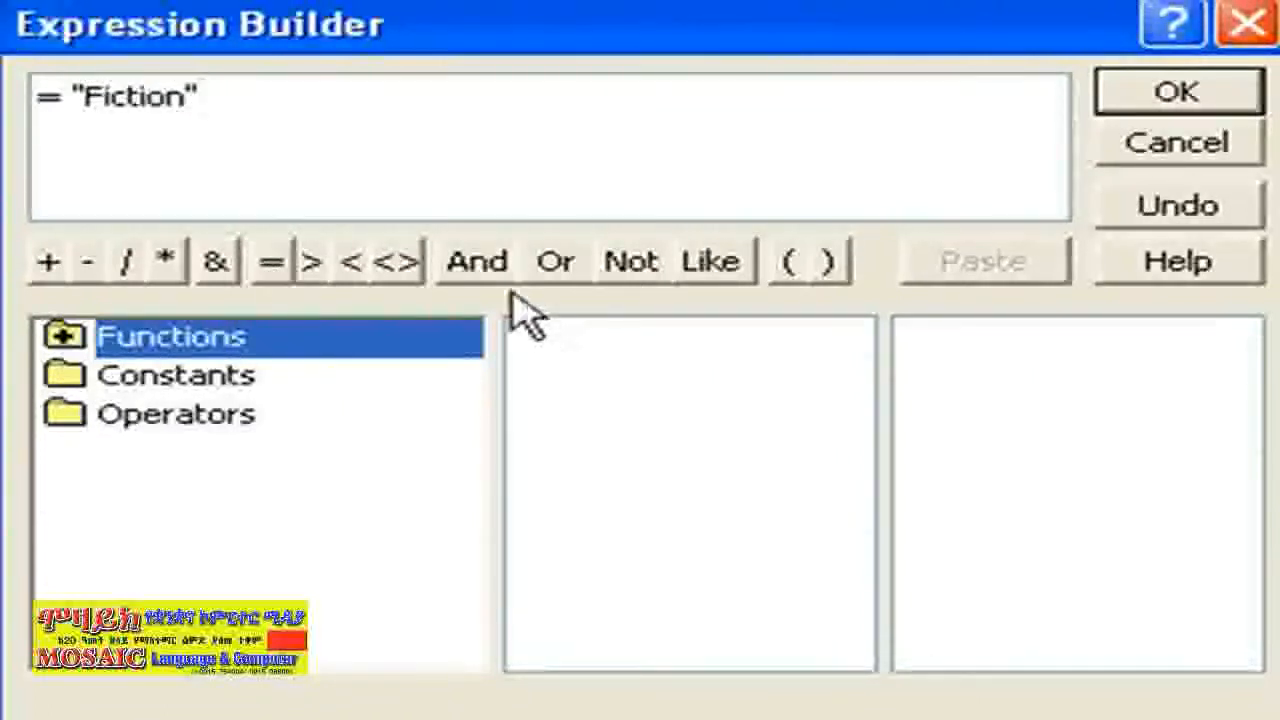
click(551, 276)
text("Non-F)
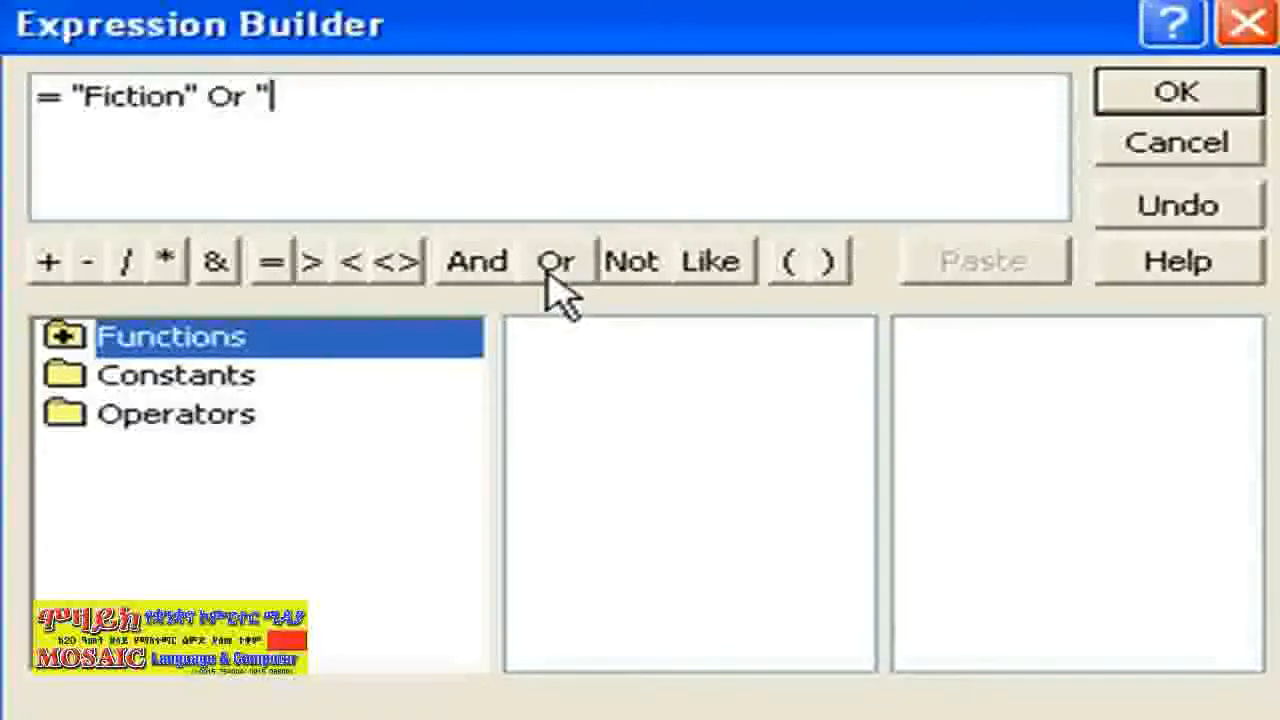
text(iction")
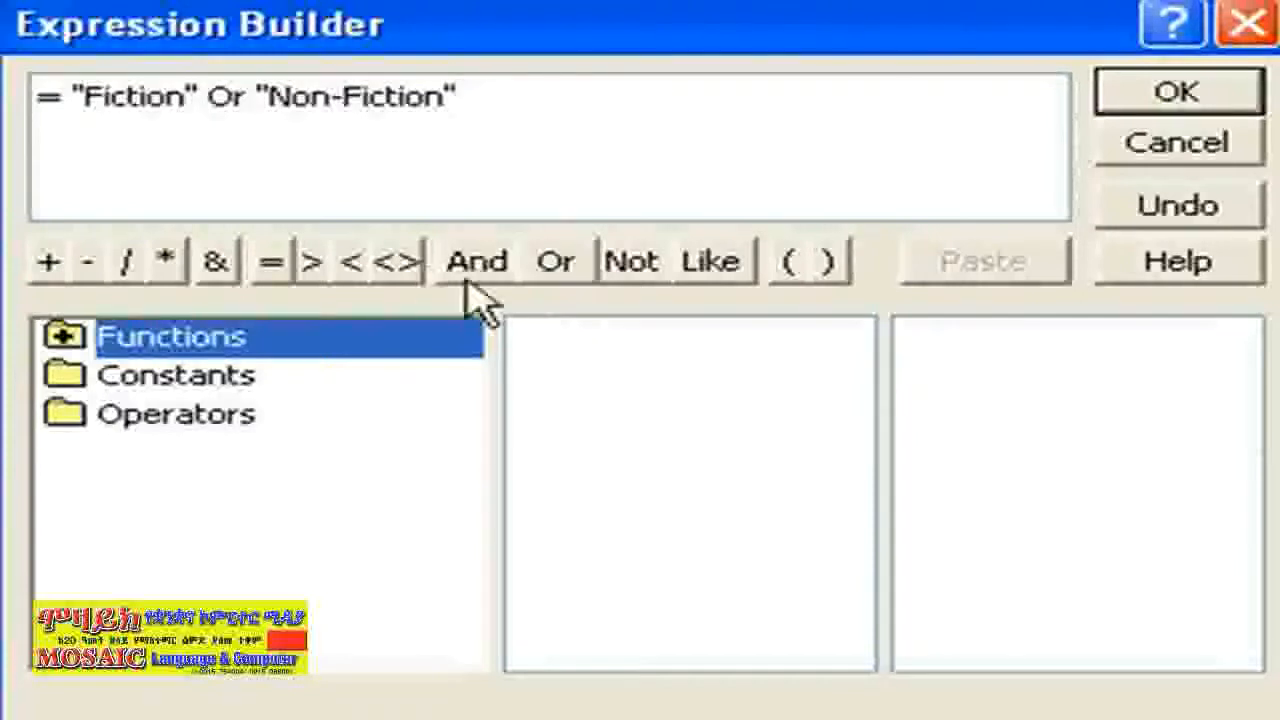
click(556, 272)
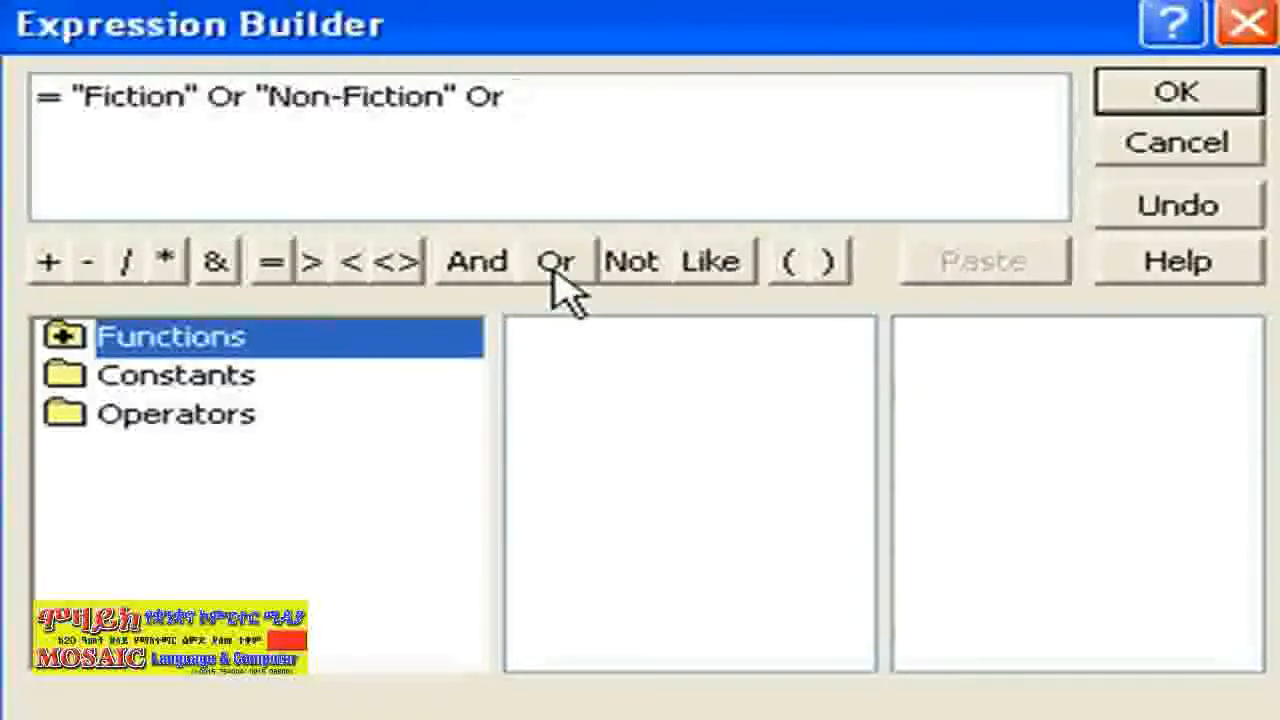
text("Kids)
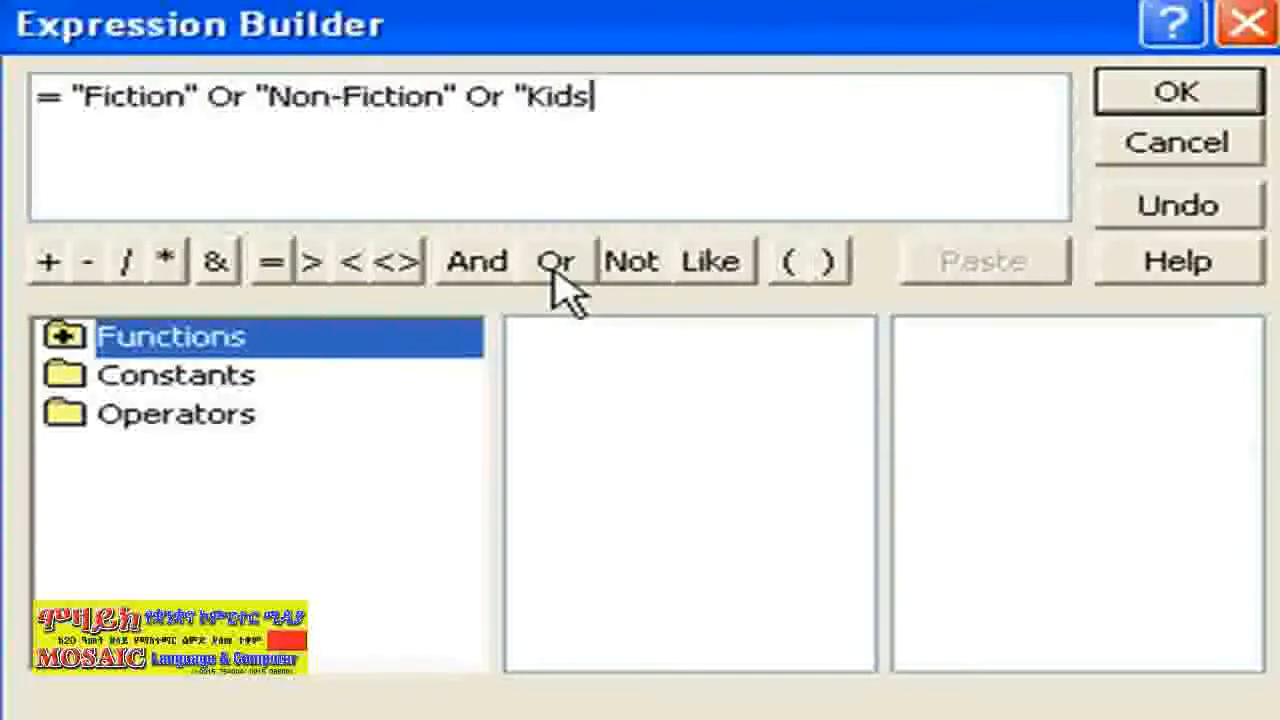
text(")
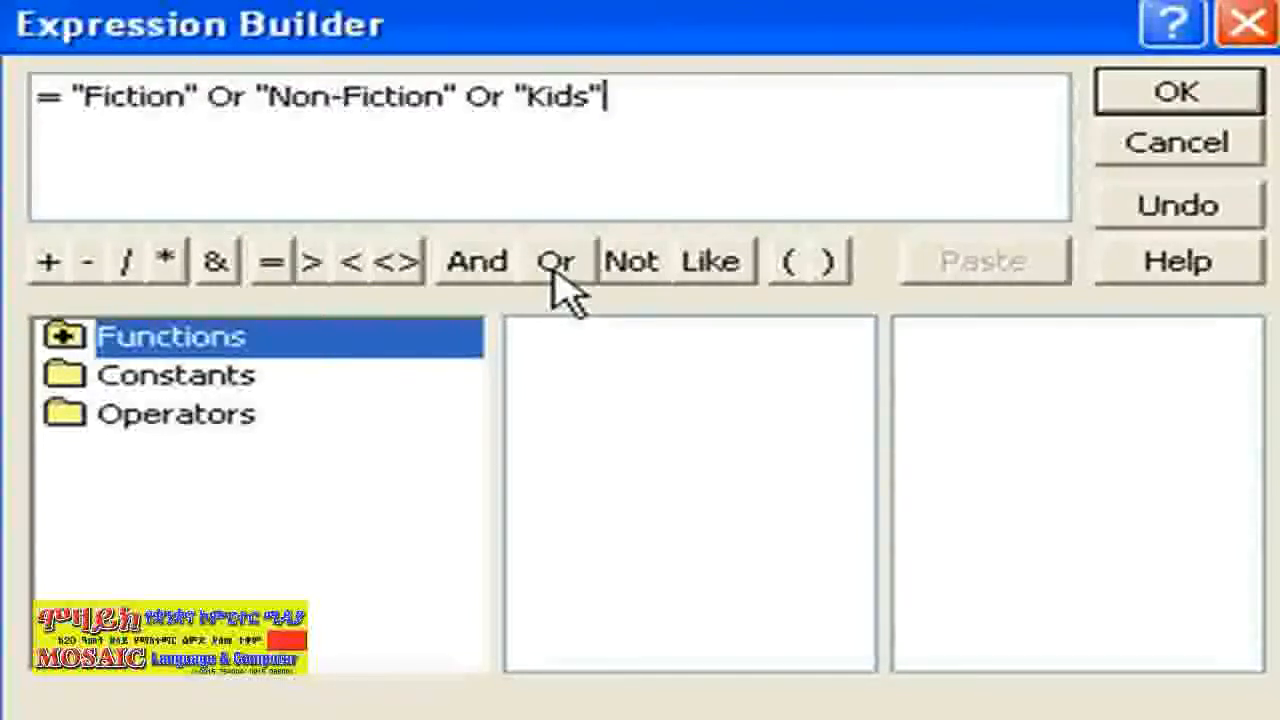
click(556, 272)
text("History")
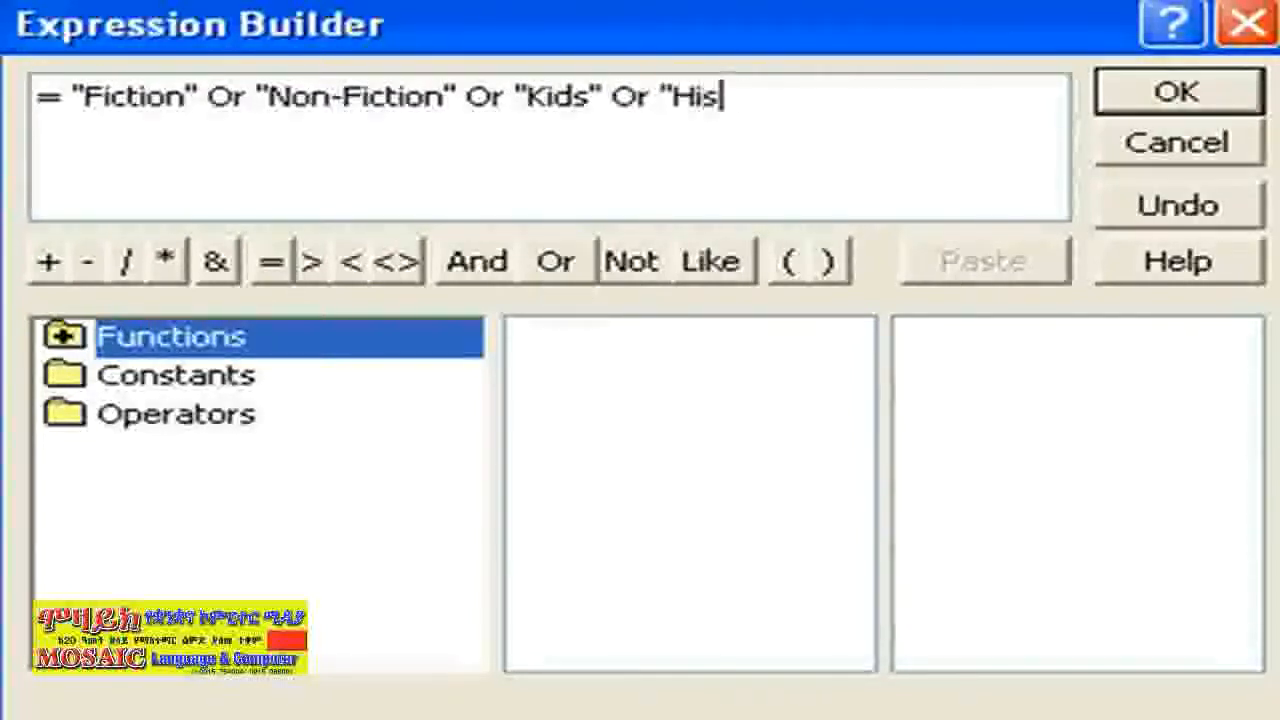
click(558, 275)
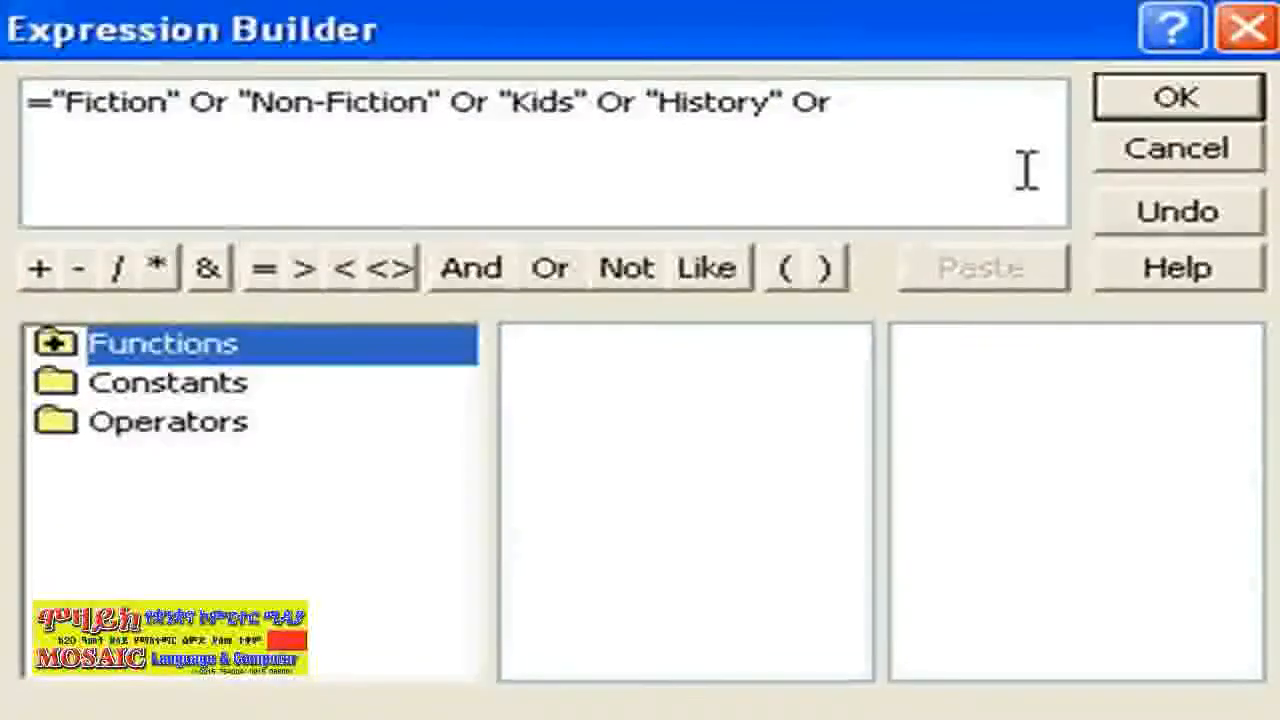
Extend the expression with "Technology", "Home & Garden", "Travel" and "Food"
click(1014, 165)
text("Technology)
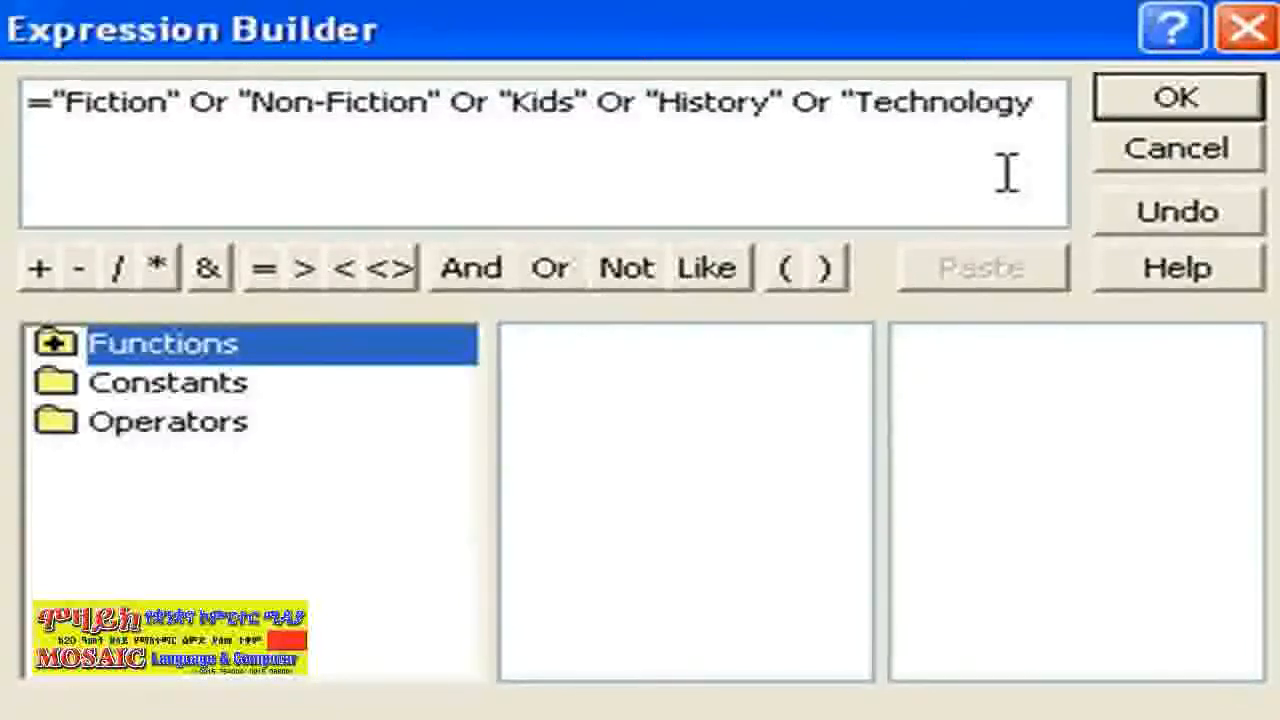
text(")
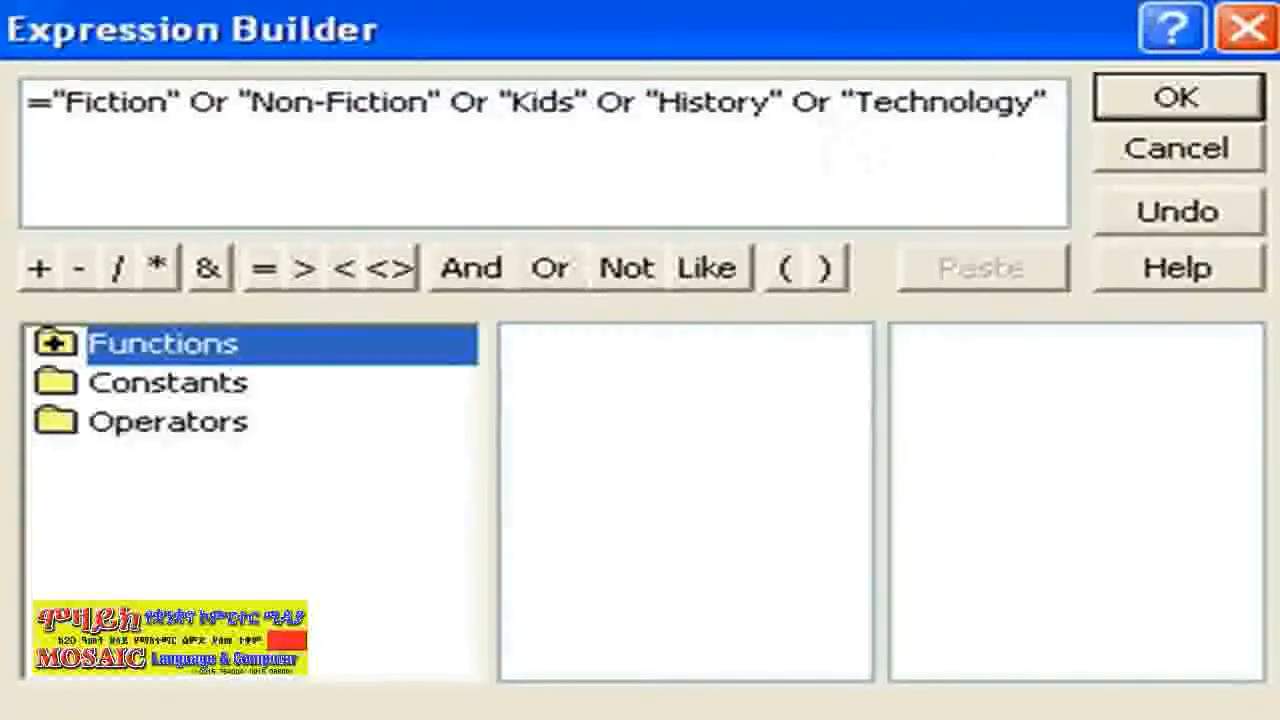
click(548, 280)
text(Ho)
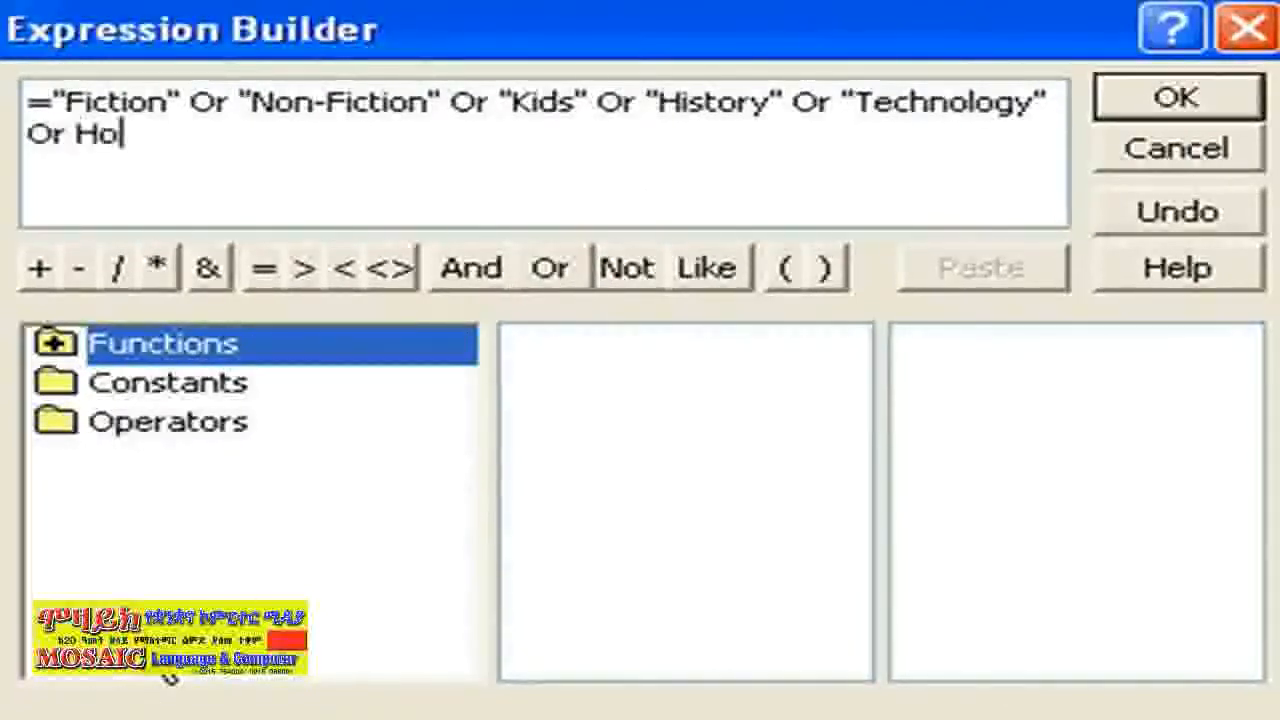
key(BackSpace)
key(BackSpace)
text("Home)
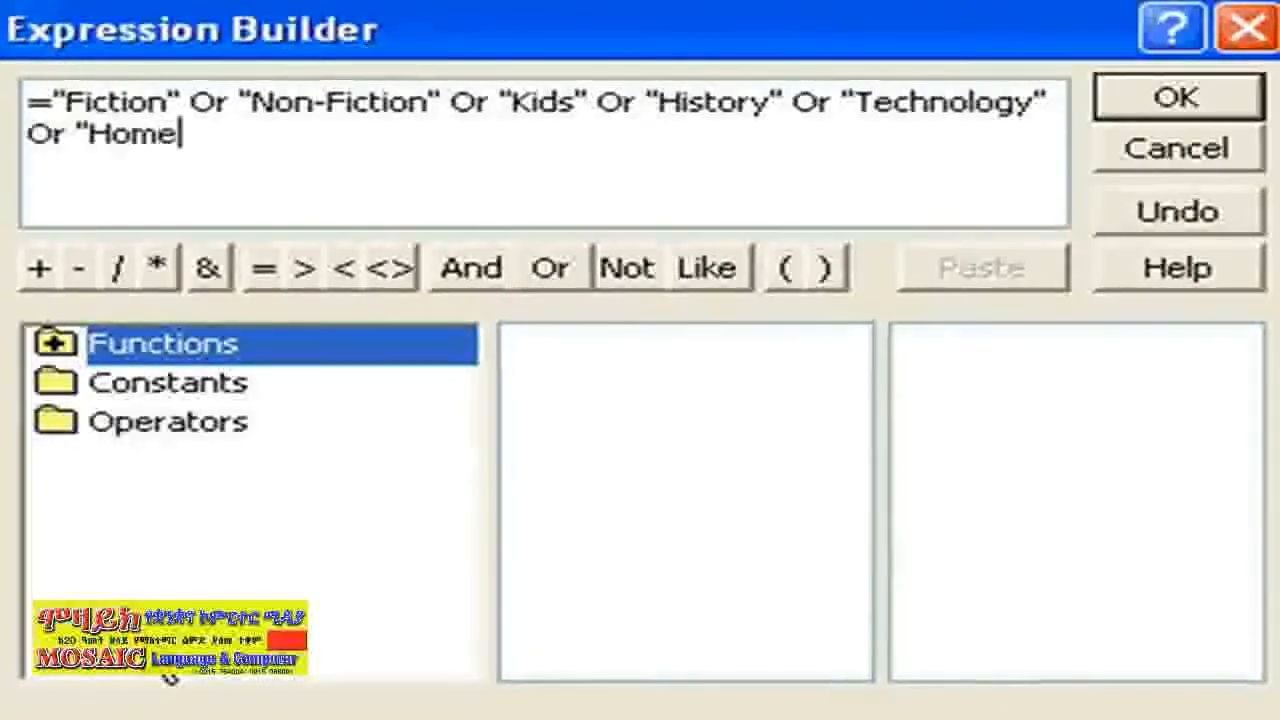
text( & Garden")
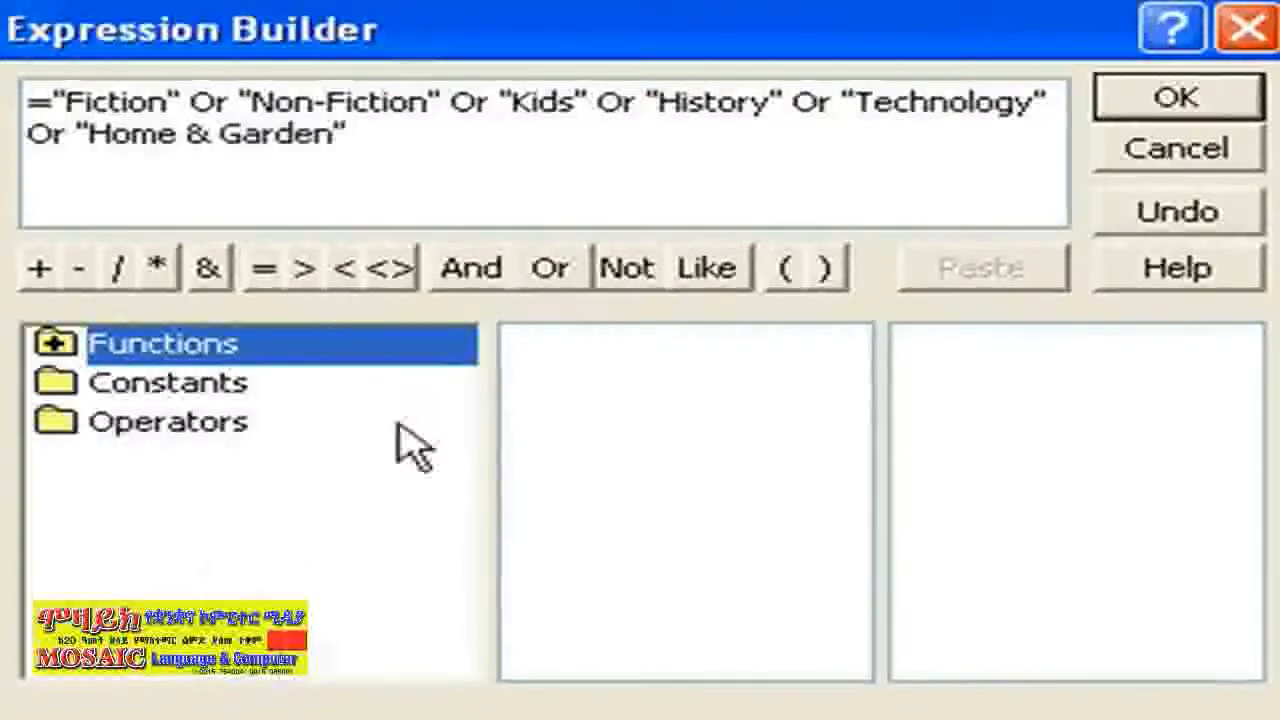
click(568, 280)
text("Travel" Or "F)
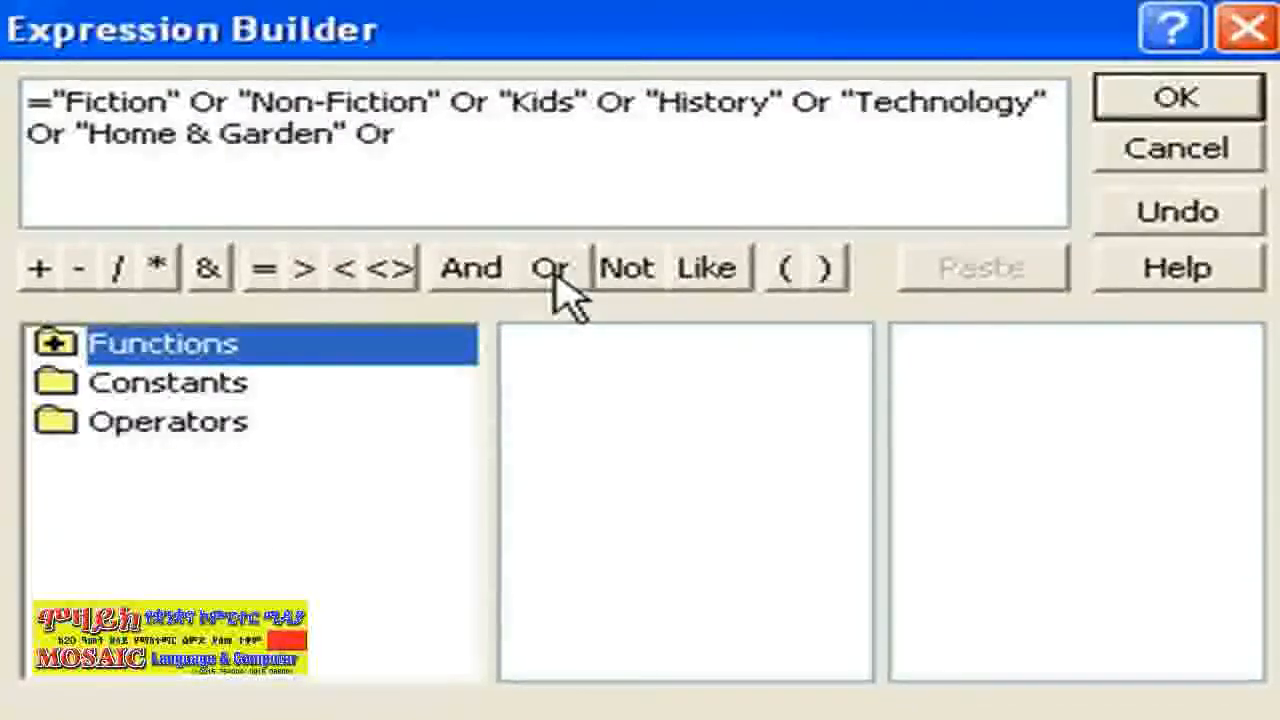
text(ood")
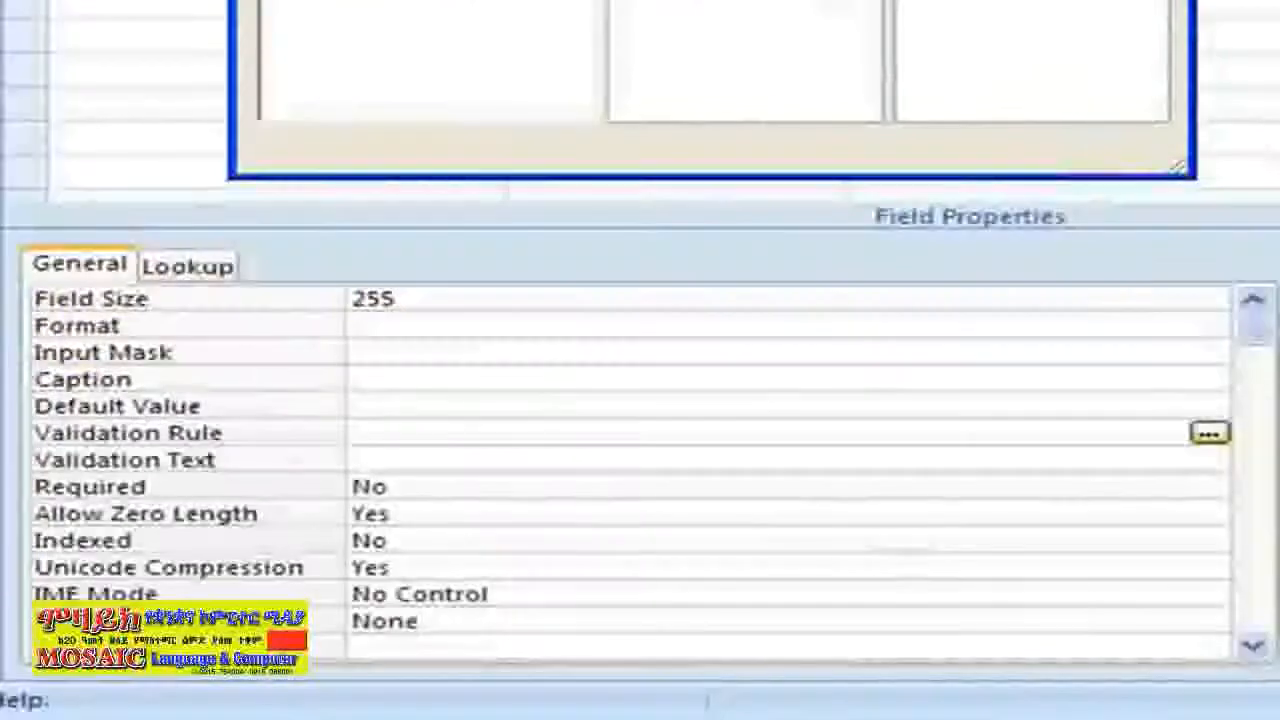
Accept the rule and set Category's validation text 'Must be Fiction, Non-Fiction, …, Travel, Food'
key(Return)
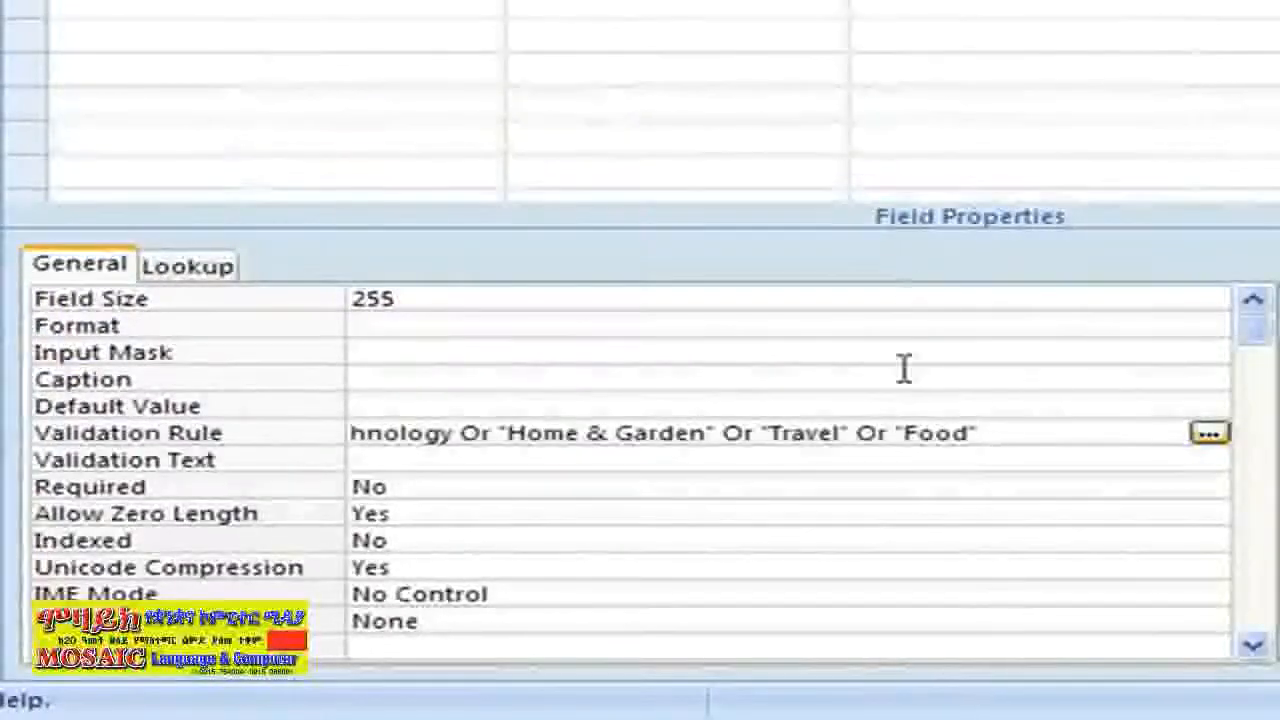
click(420, 459)
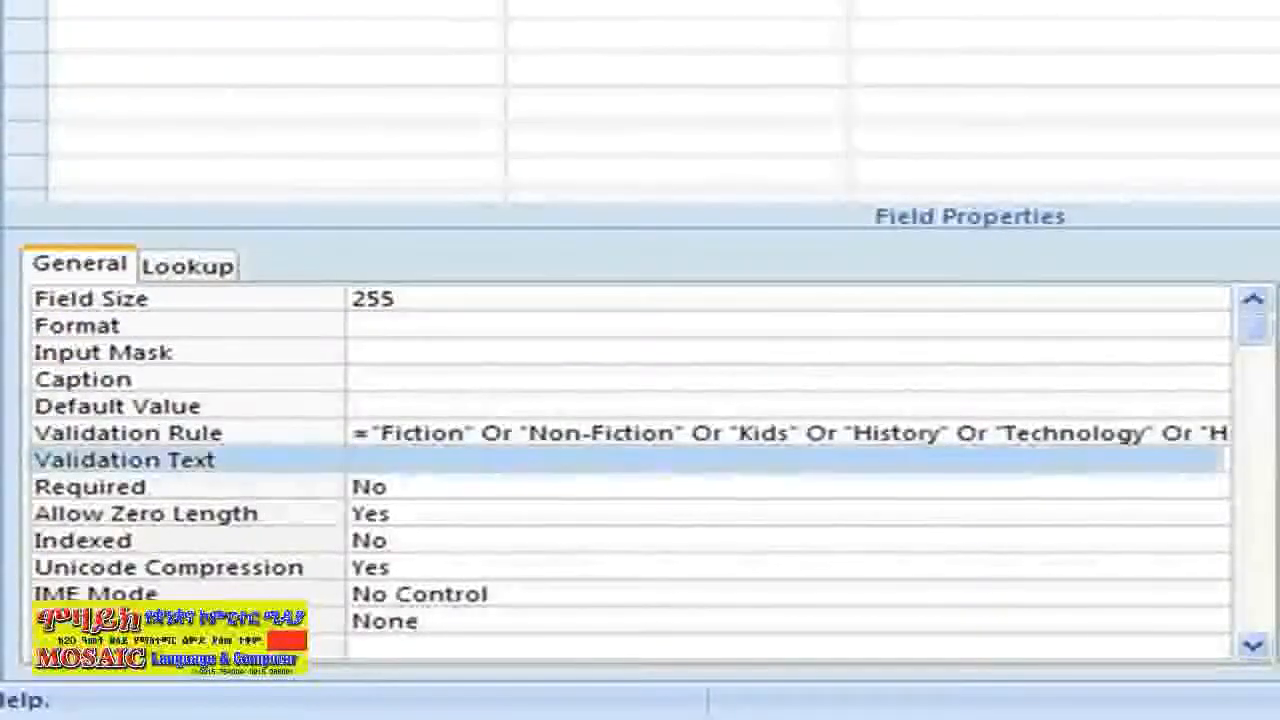
text(Must be )
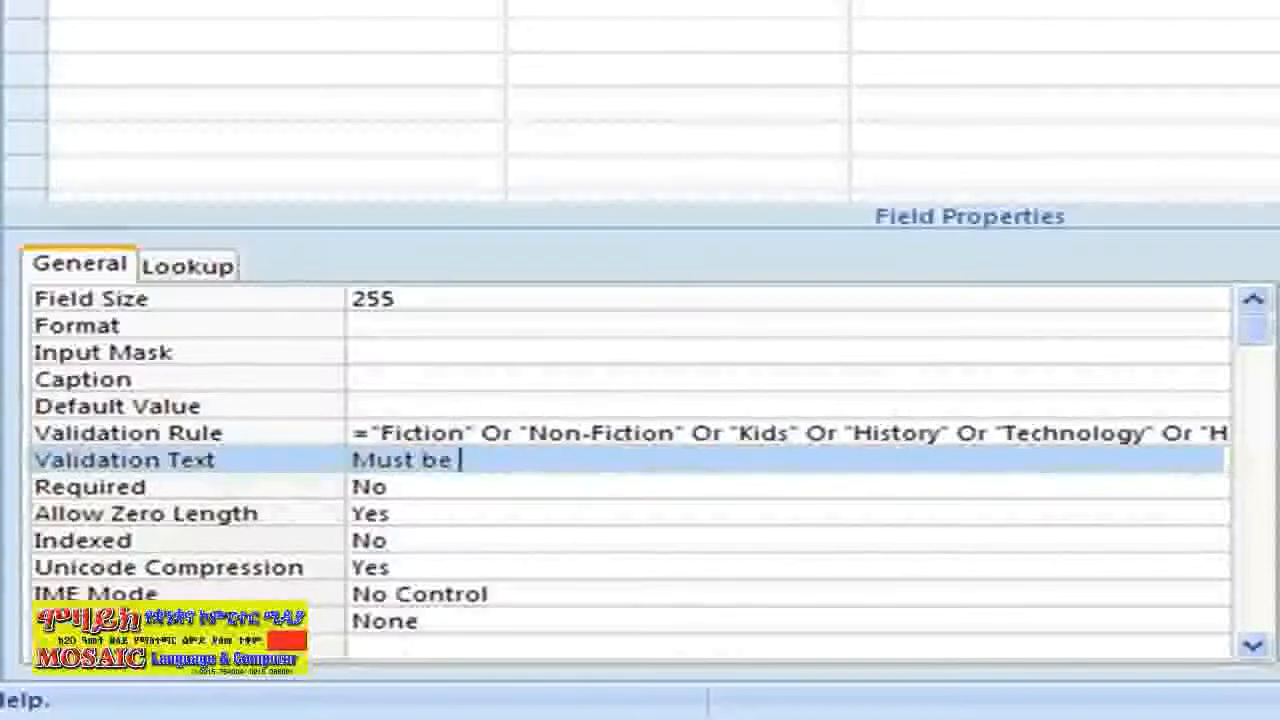
text(Fiction, )
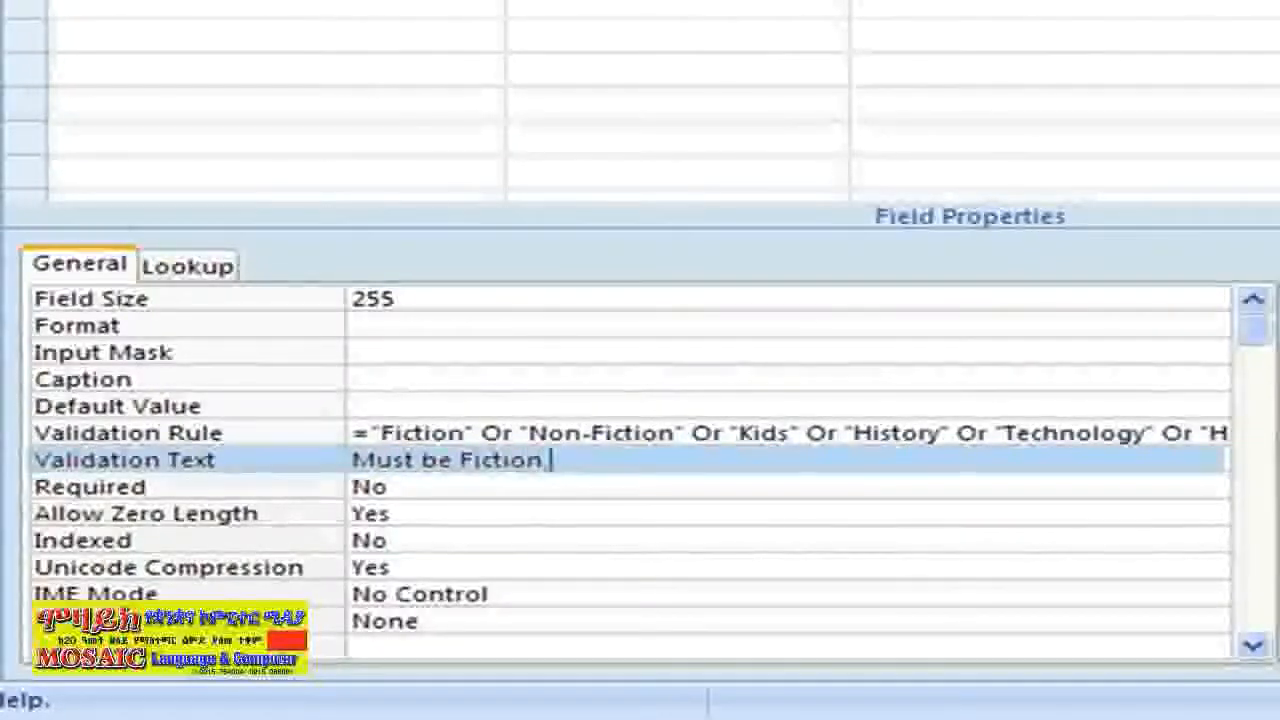
text(Non-Fiction)
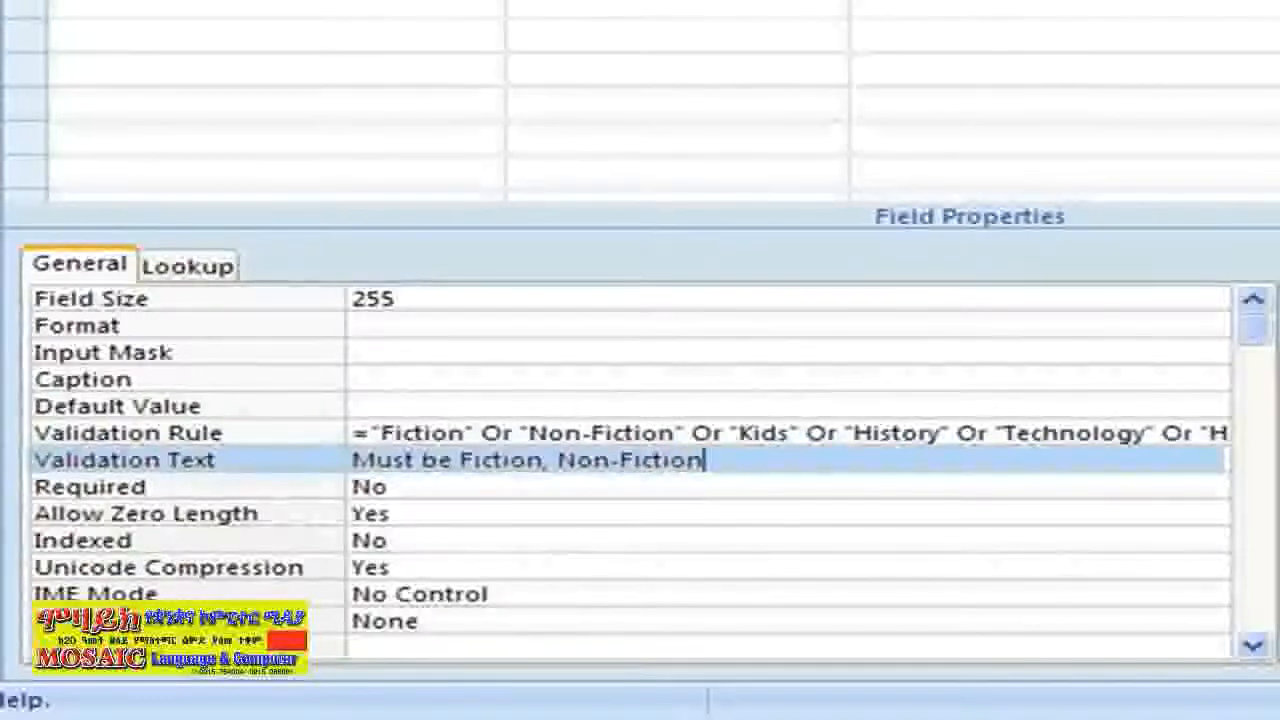
text(,)
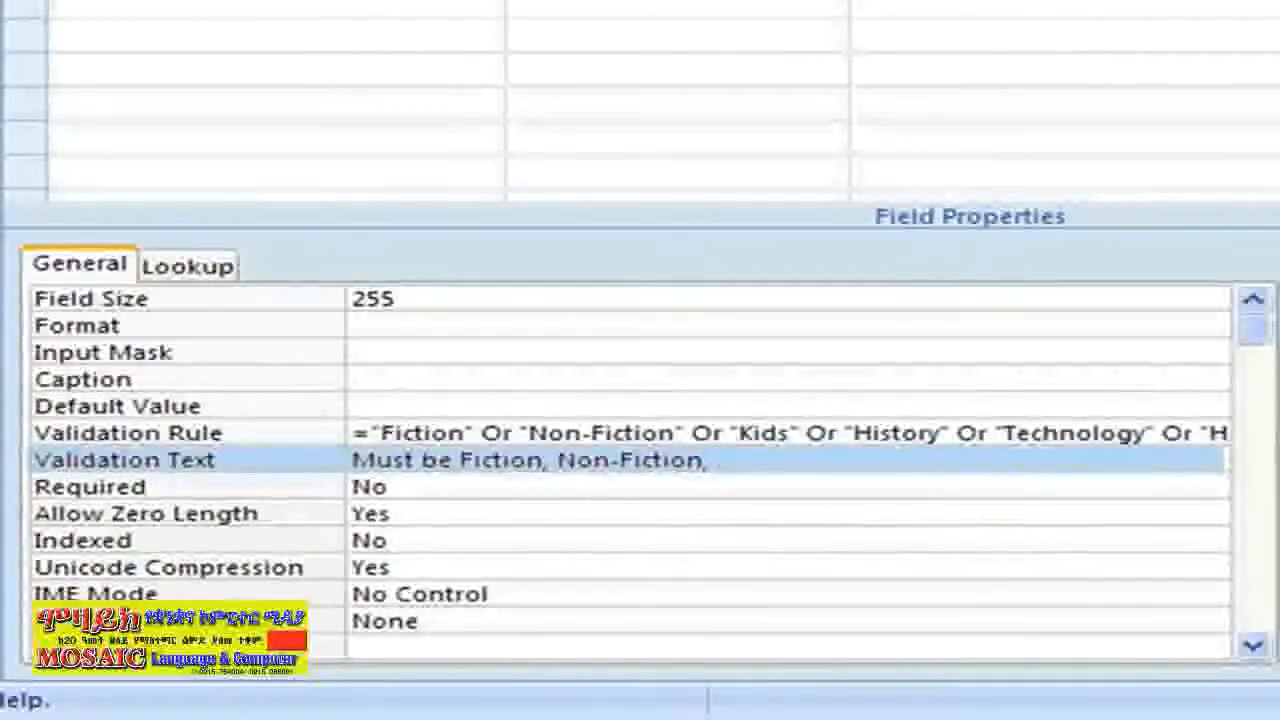
text( Kids, Hist)
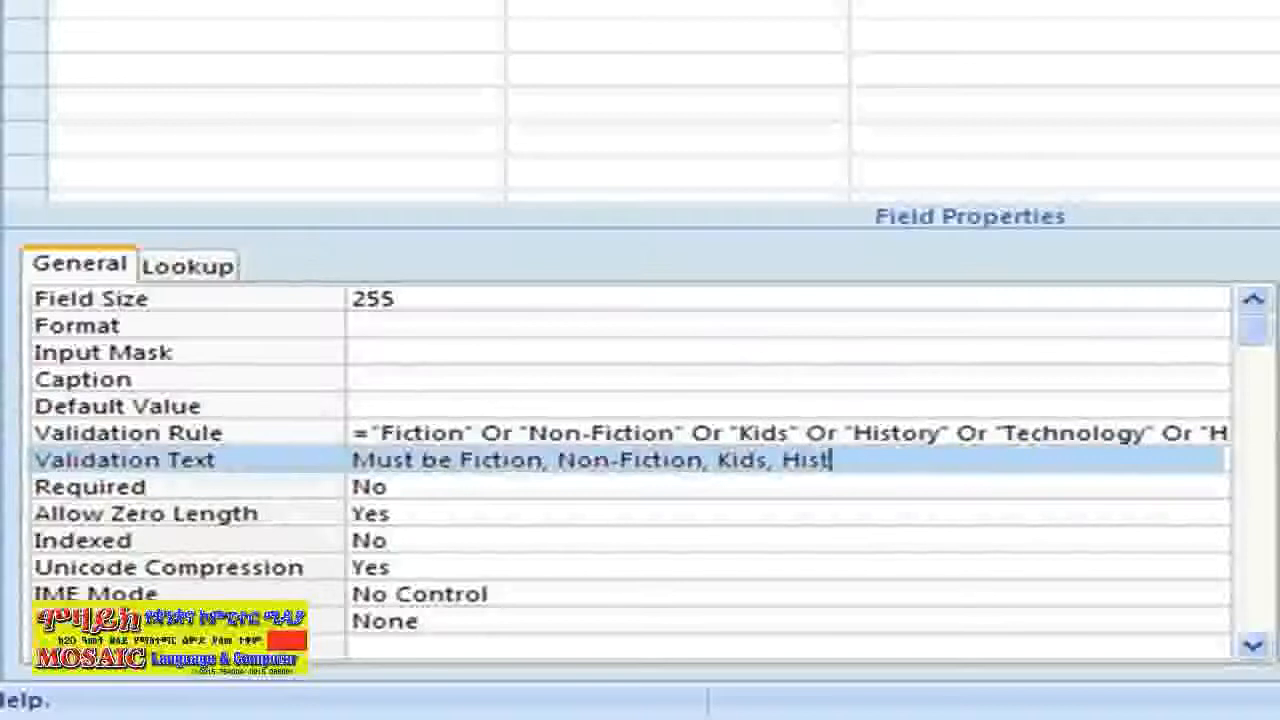
text(ory,)
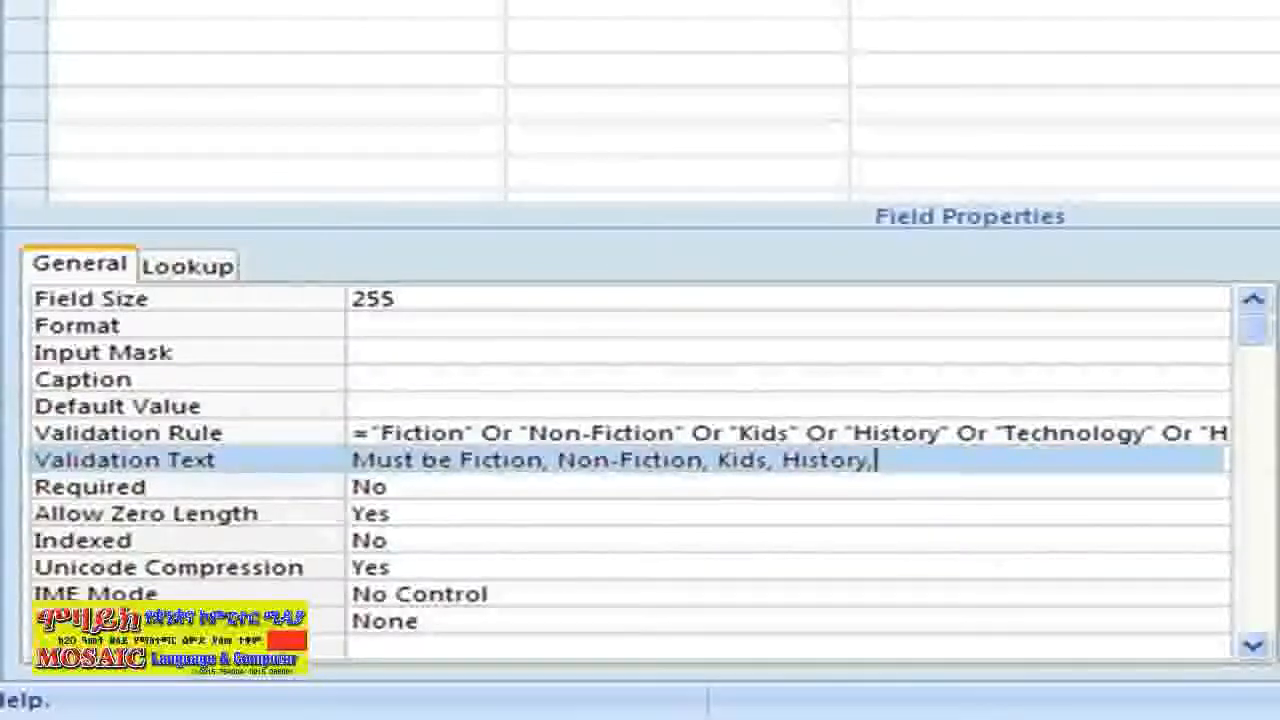
text( Techn)
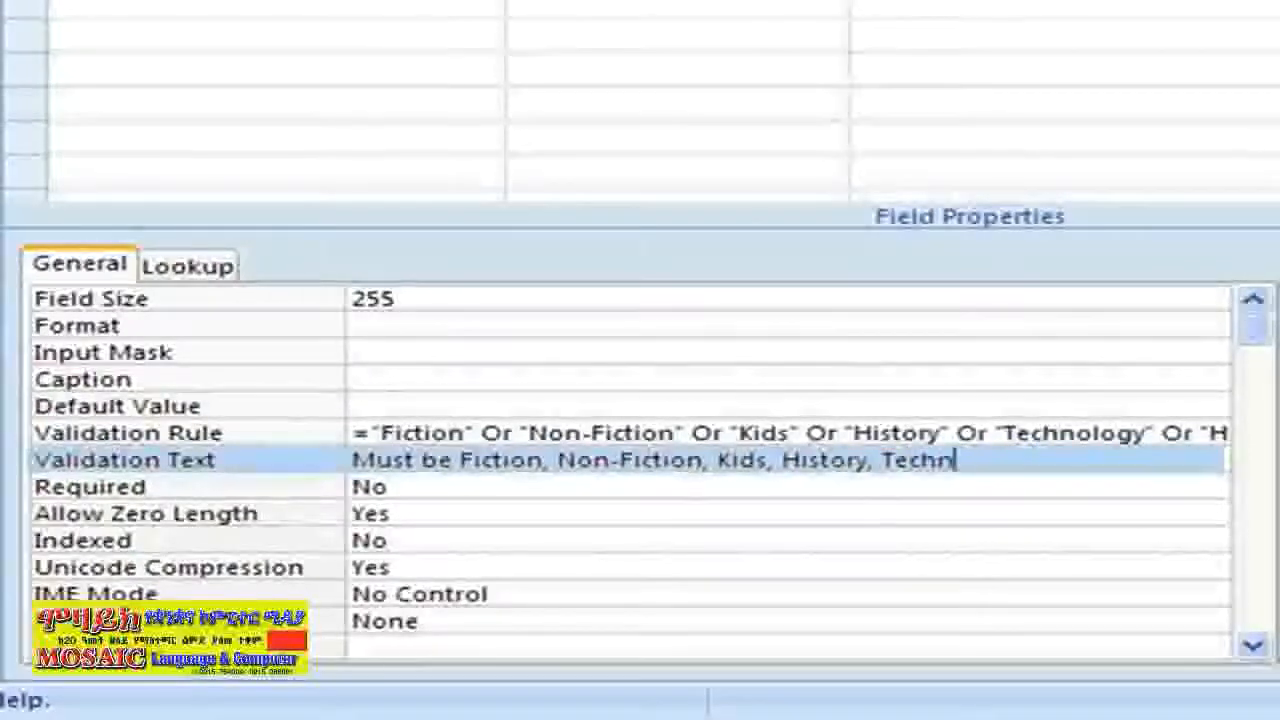
text(ology,)
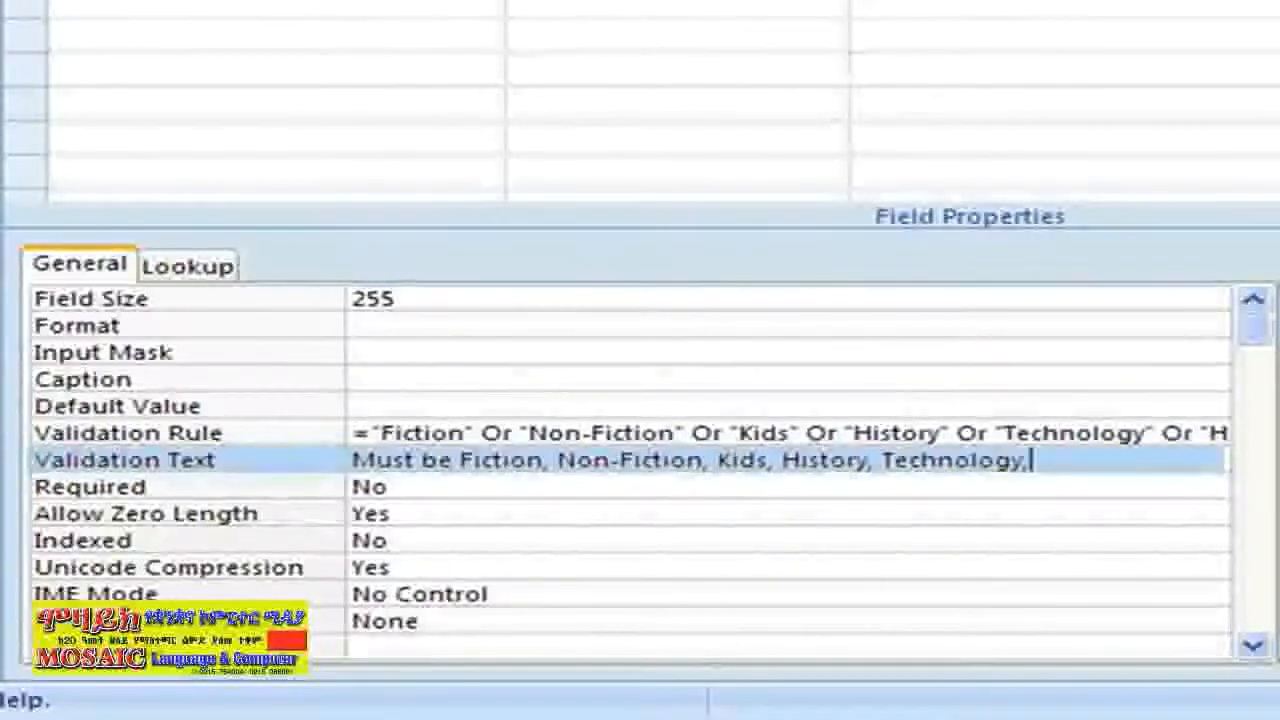
text( Hom)
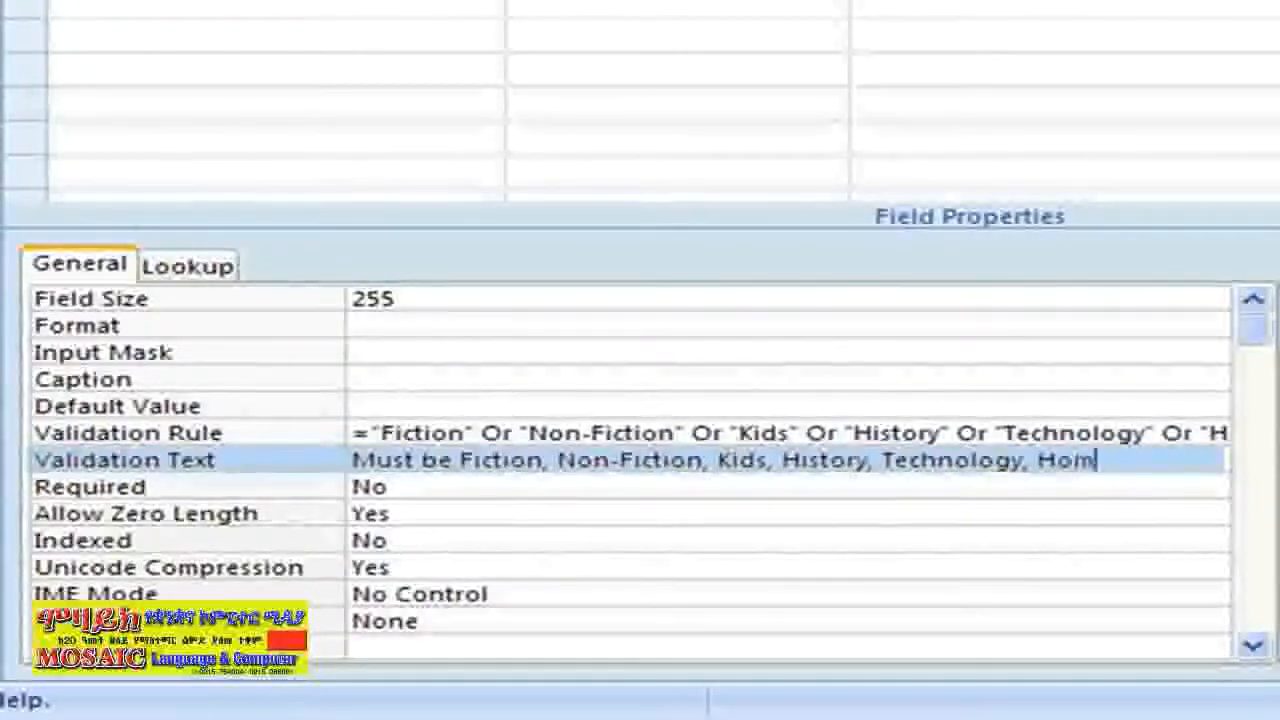
text(e & Ga)
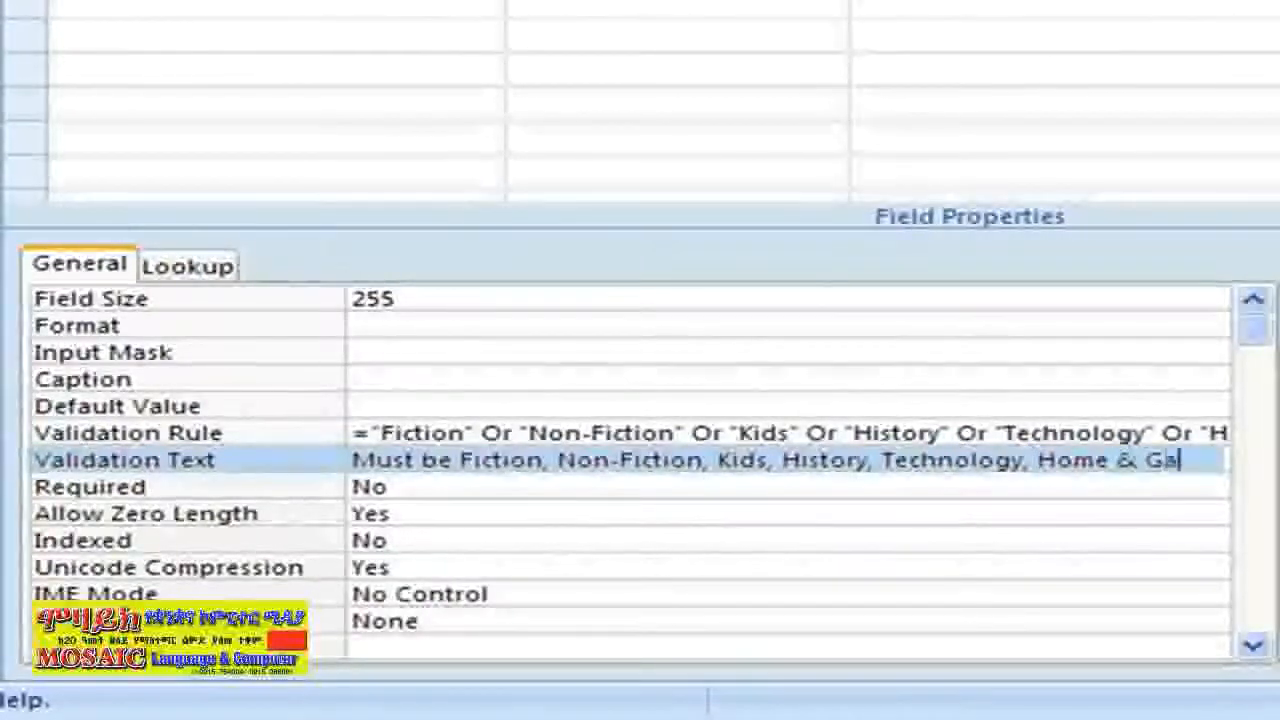
text(rden)
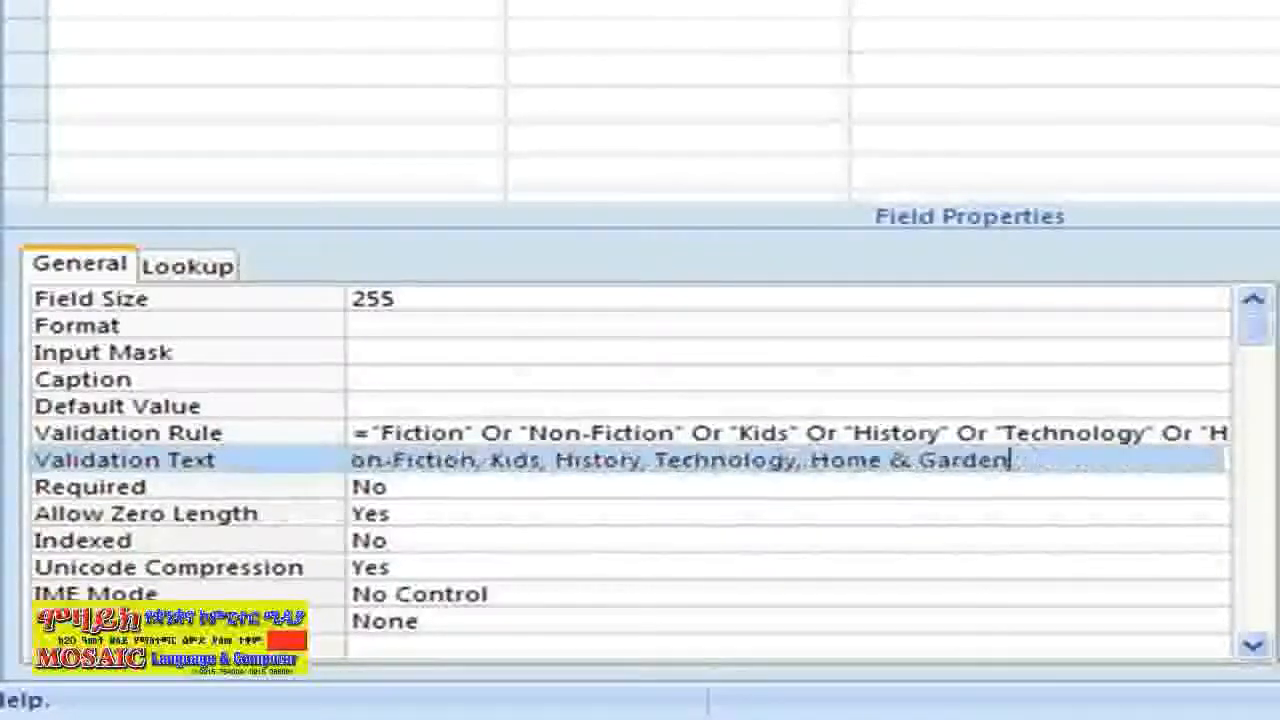
text(, Travel, )
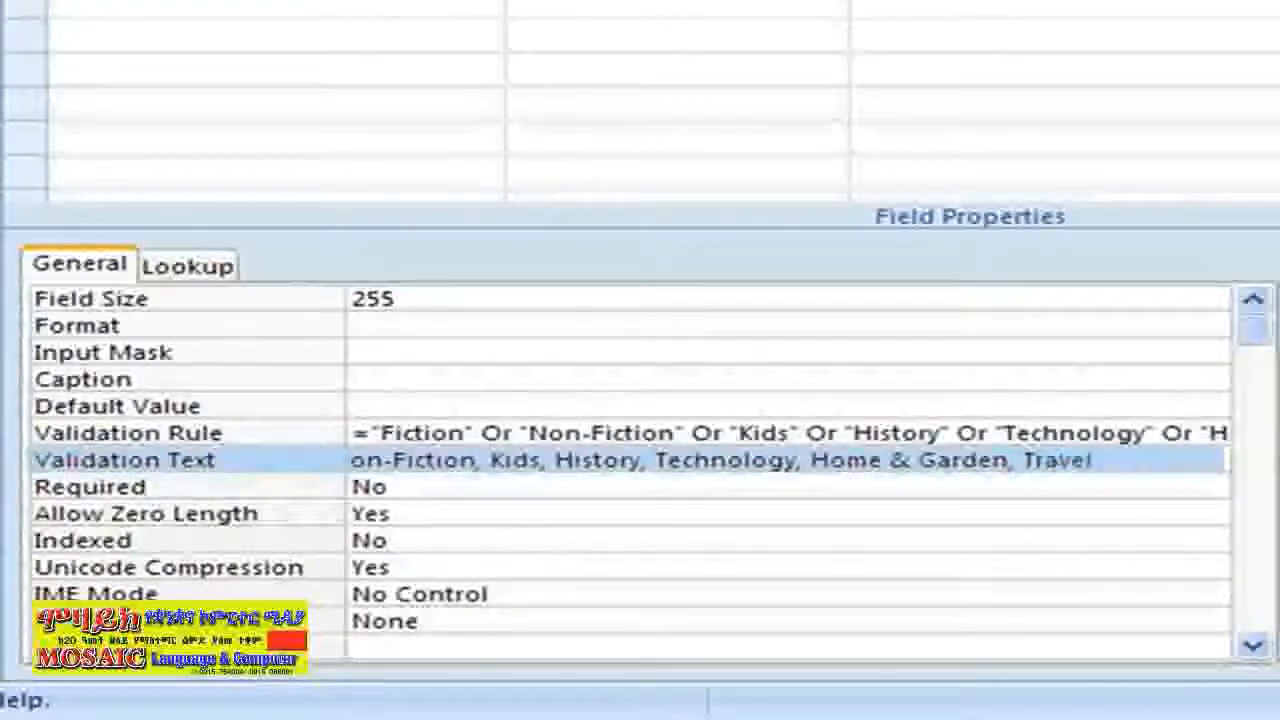
text(Food)
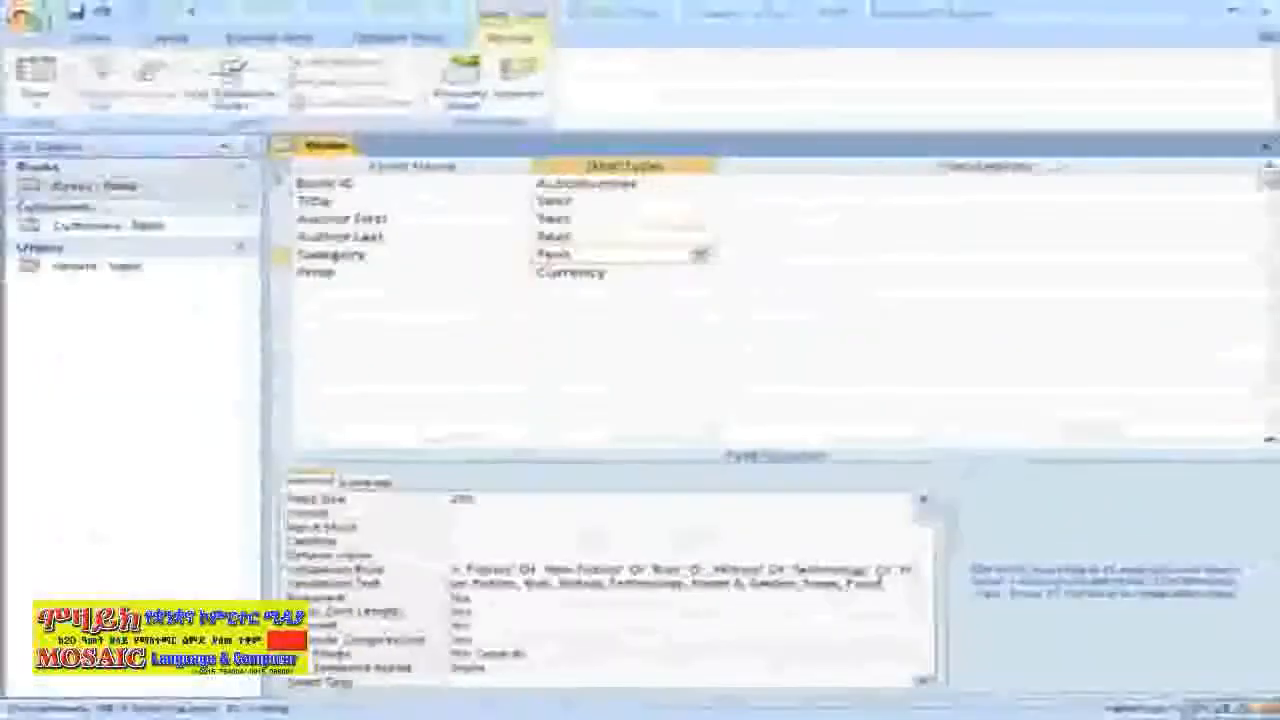
Save the Books design and let Access test existing records against the new rules
click(24, 18)
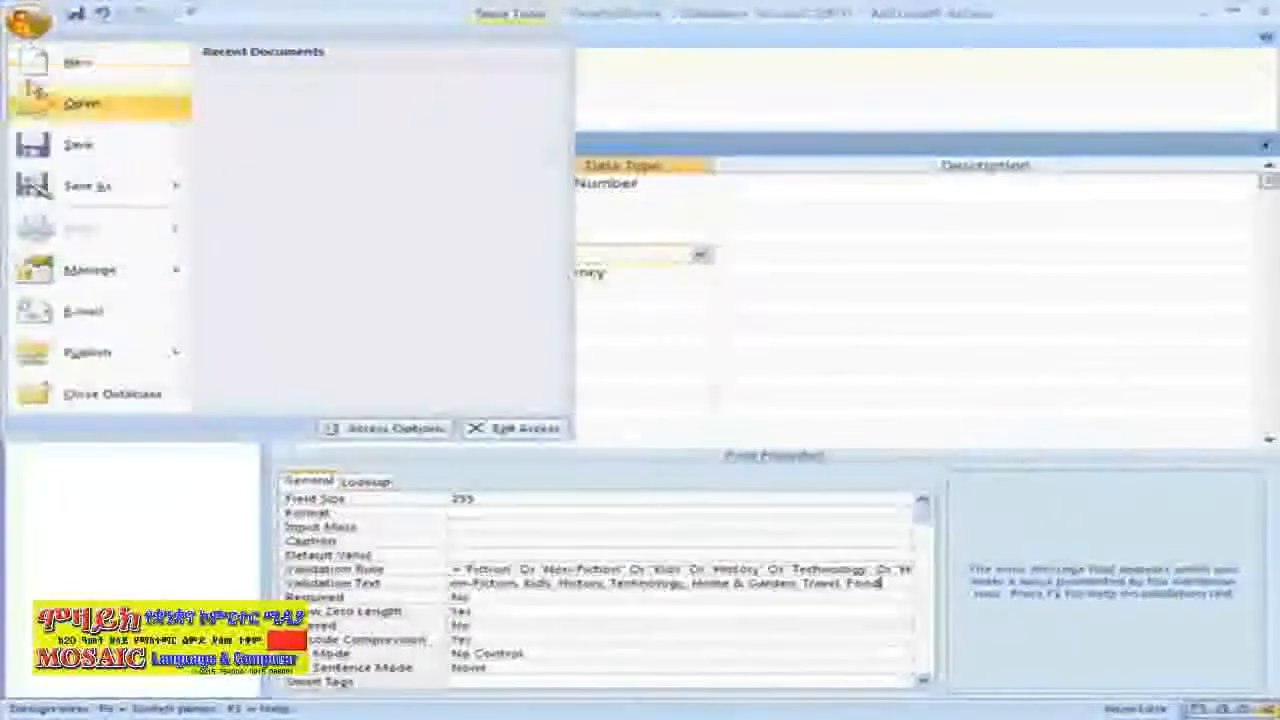
click(68, 148)
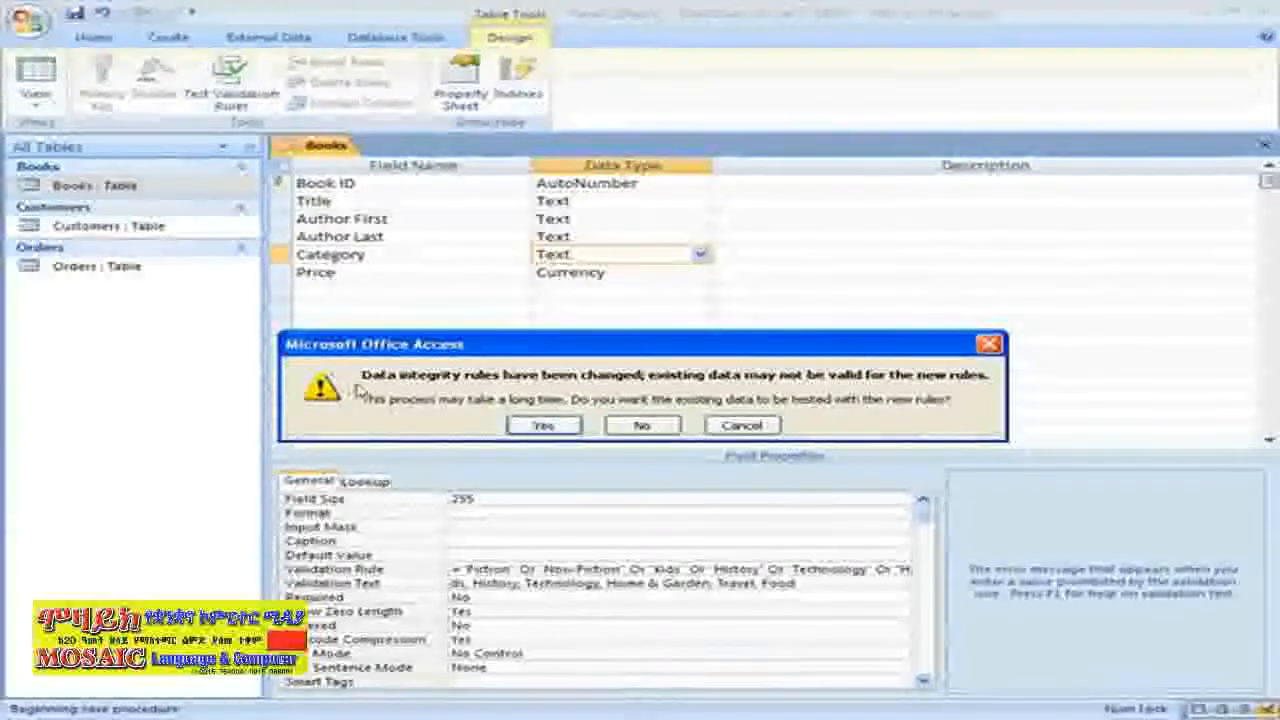
click(514, 428)
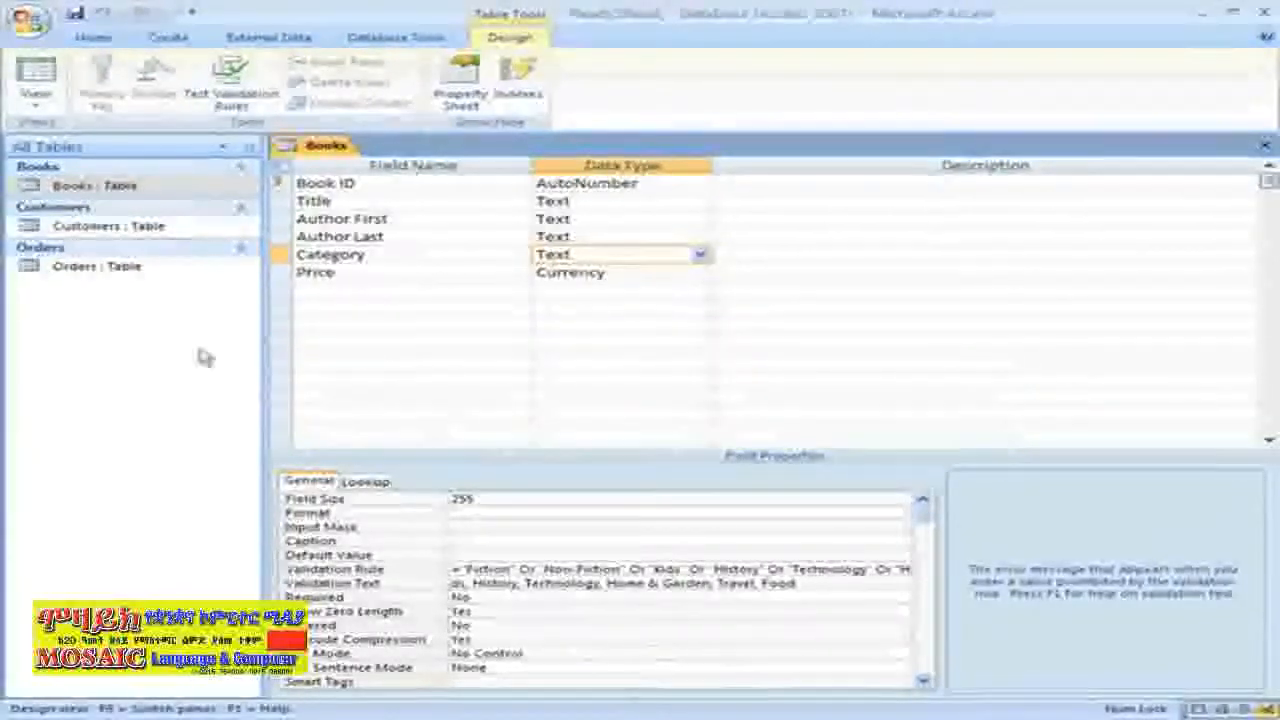
click(36, 98)
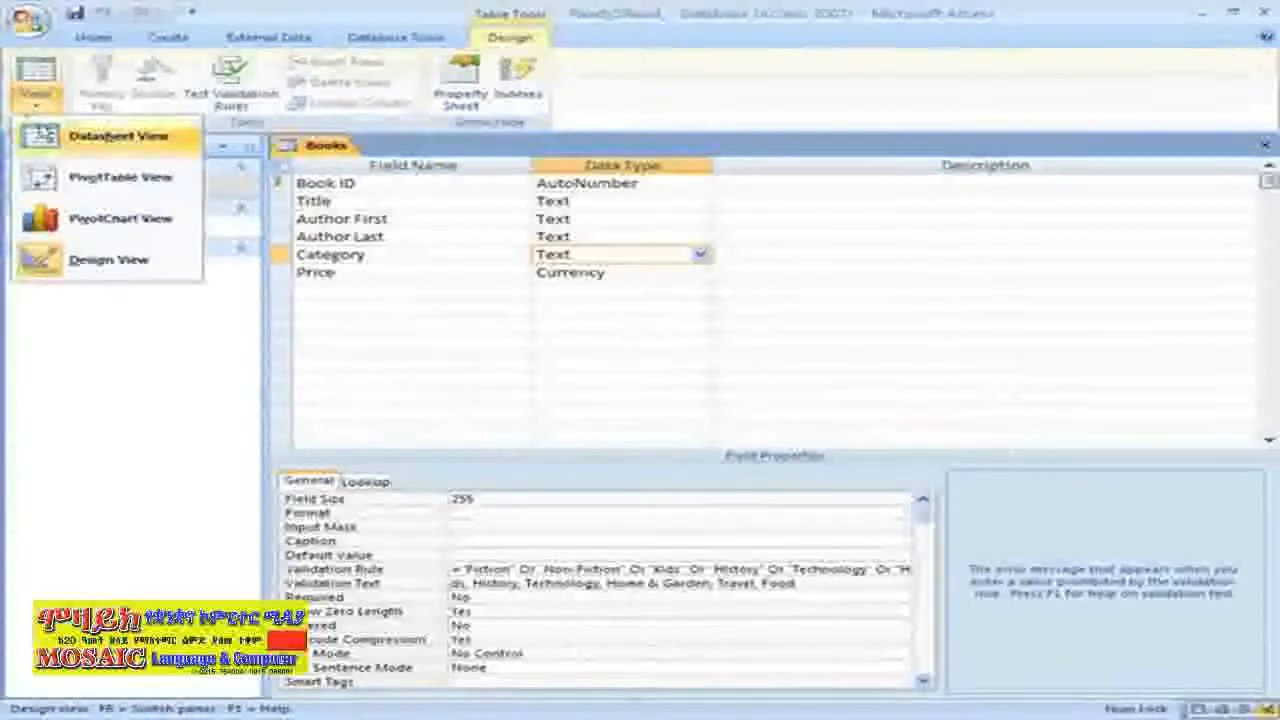
In Datasheet view, enter Italian Dishes with its author's name and the category Cooking
click(50, 142)
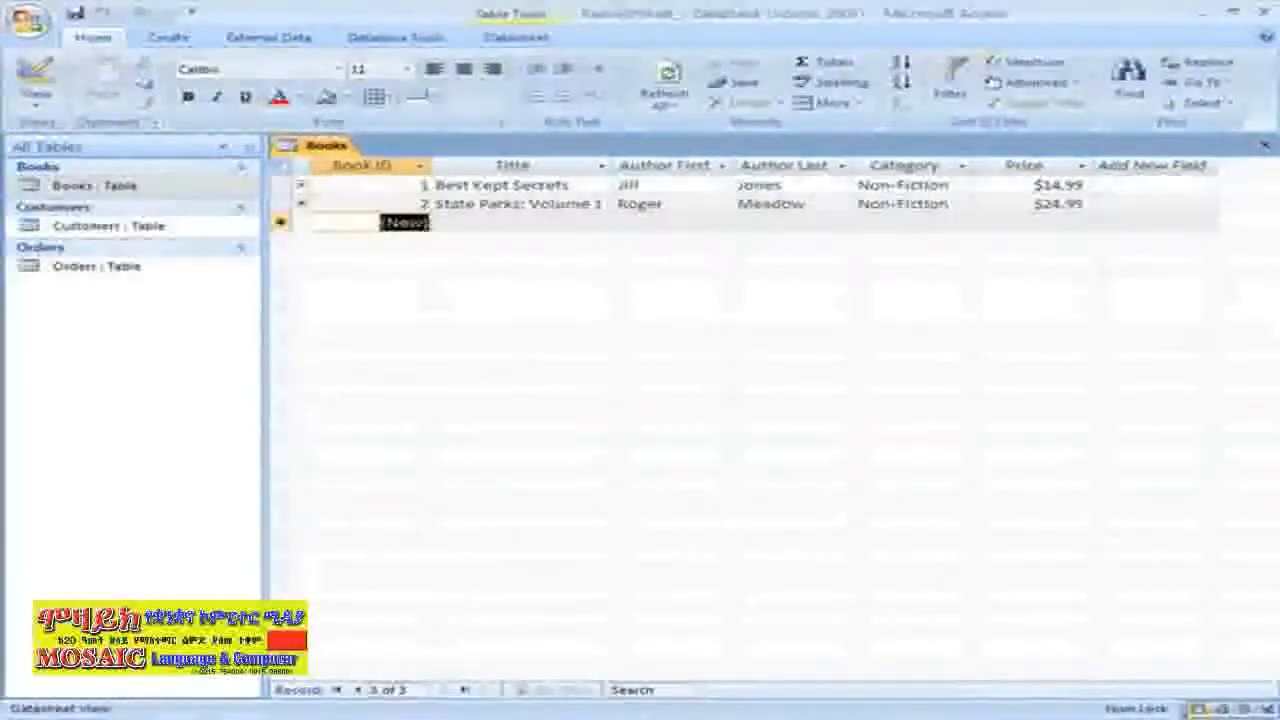
key(Tab)
text(Italian Dishes)
key(Tab)
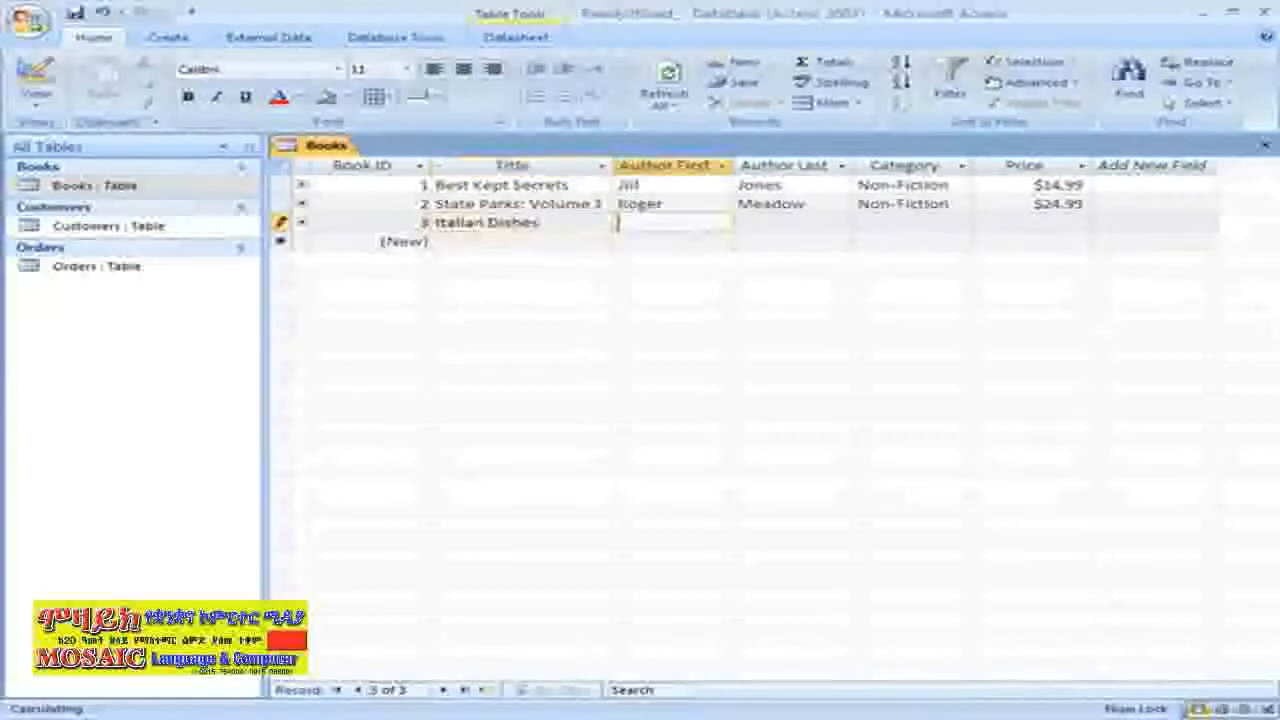
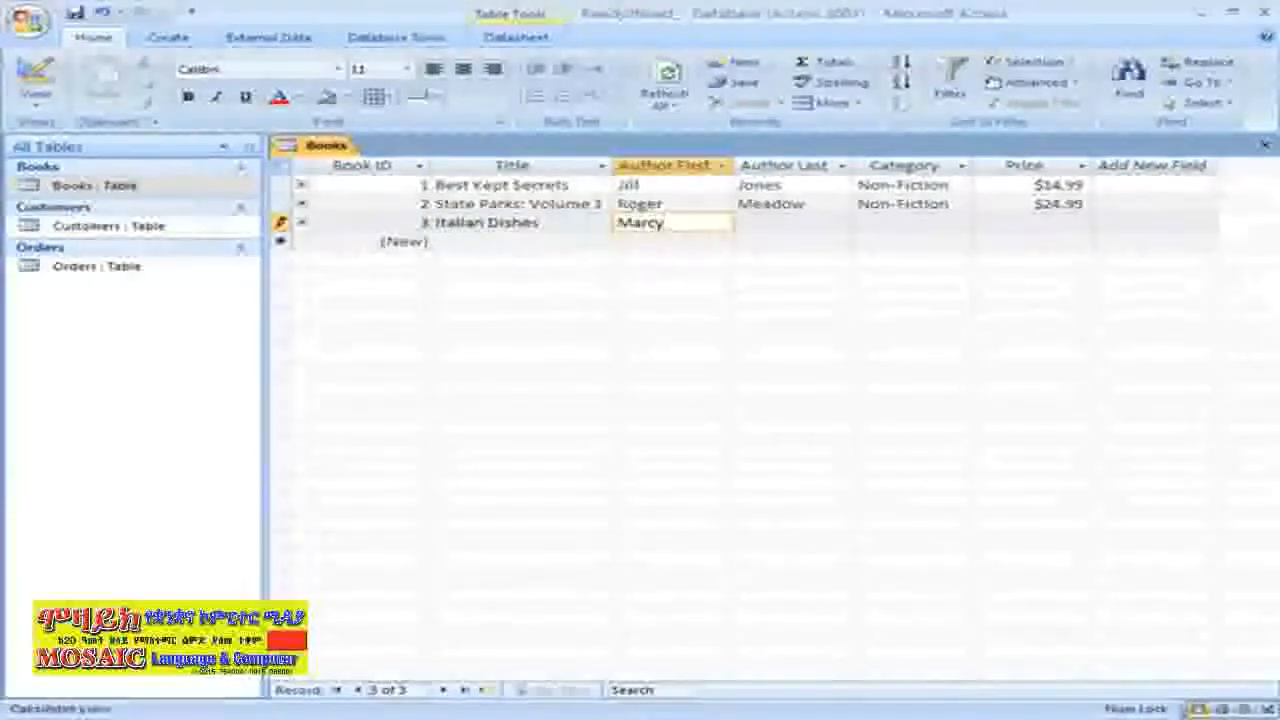
key(Tab)
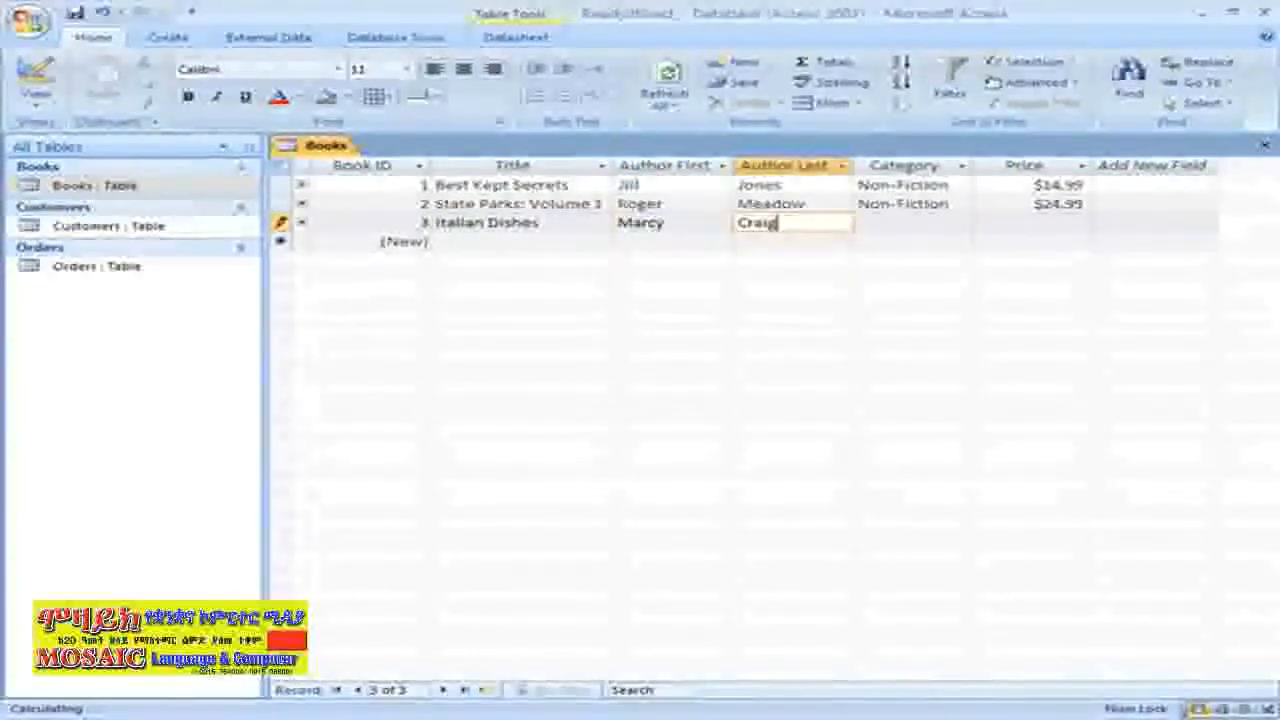
key(Tab)
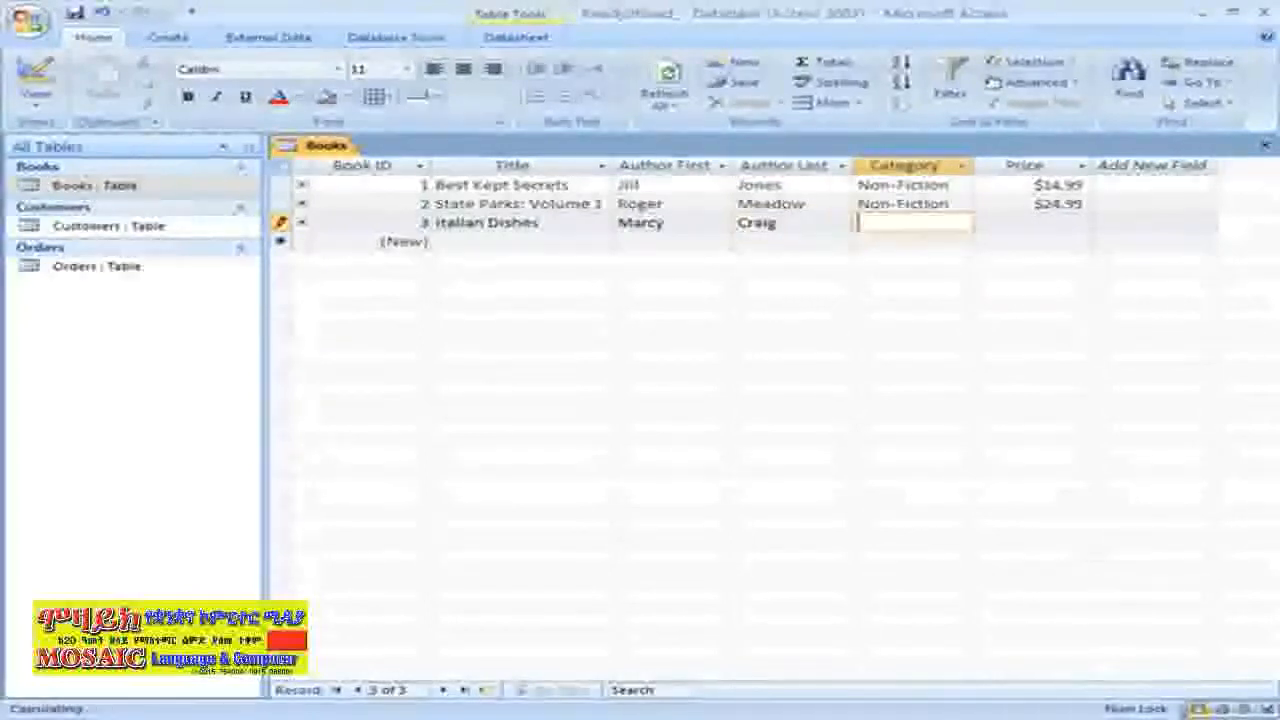
text(Co)
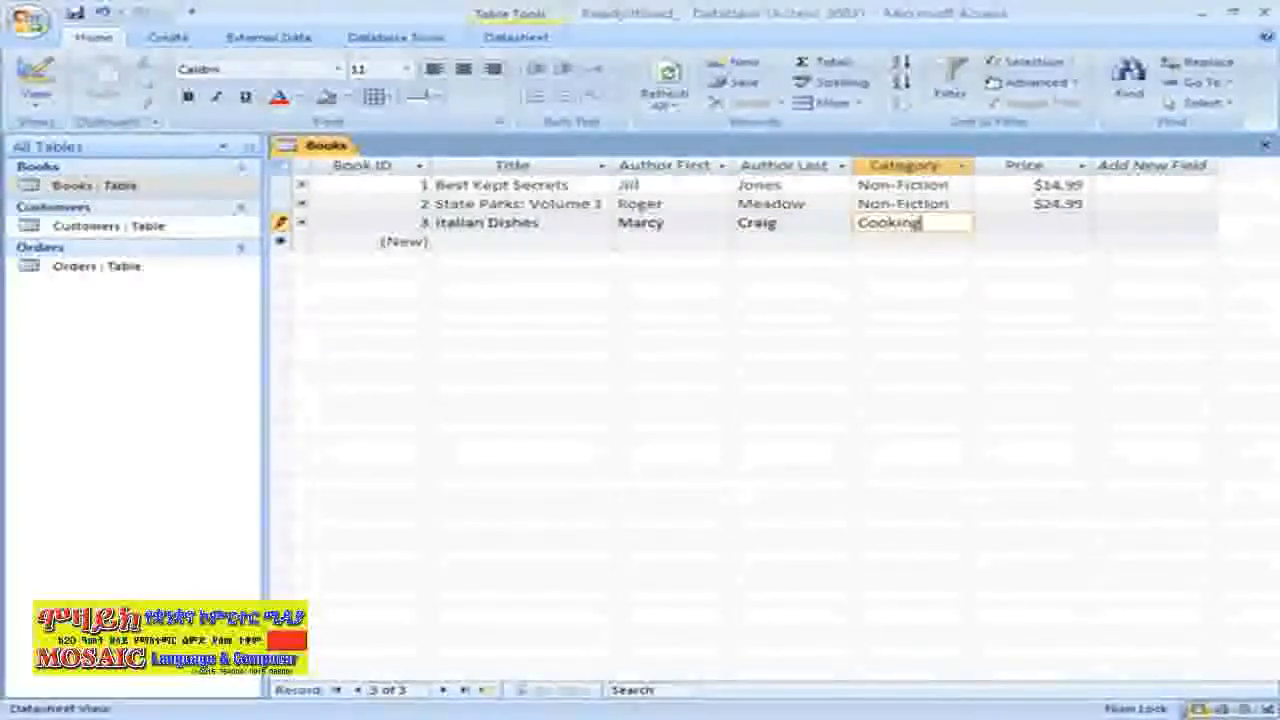
text(oking)
key(Tab)
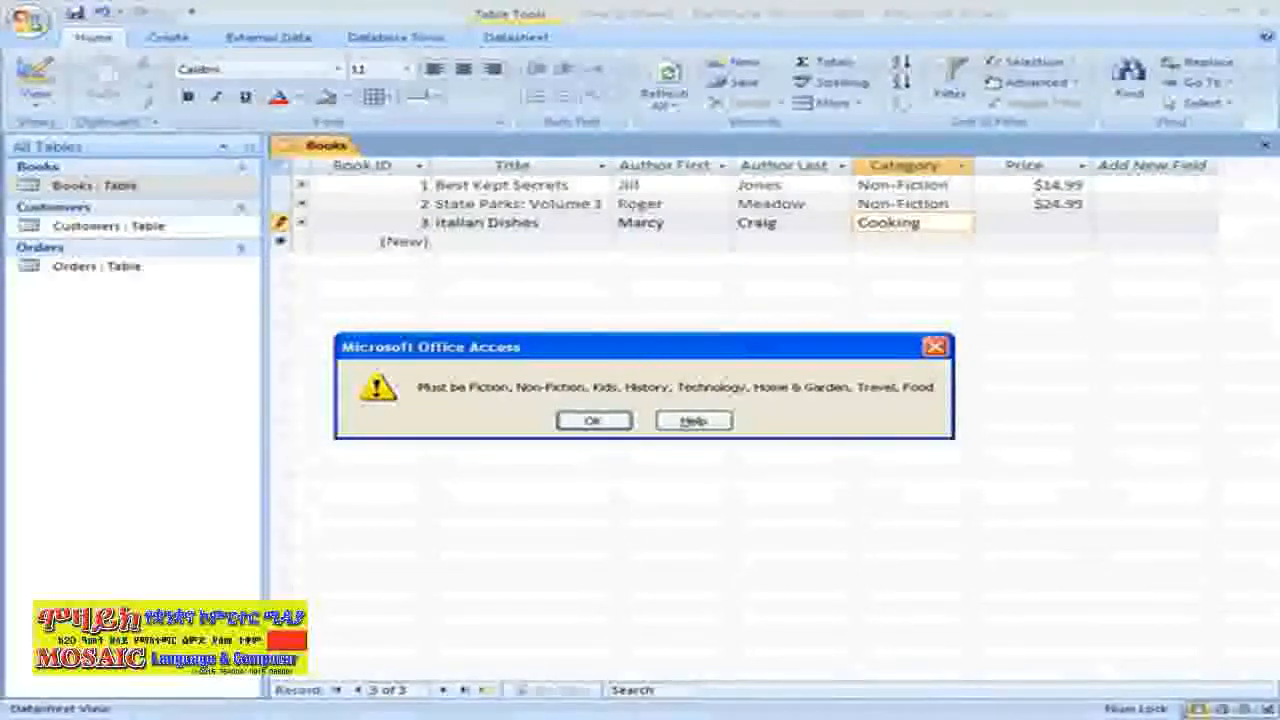
Replace the rejected Cooking category with Food and enter a $10.99 price
click(596, 424)
drag(951, 221, 786, 209)
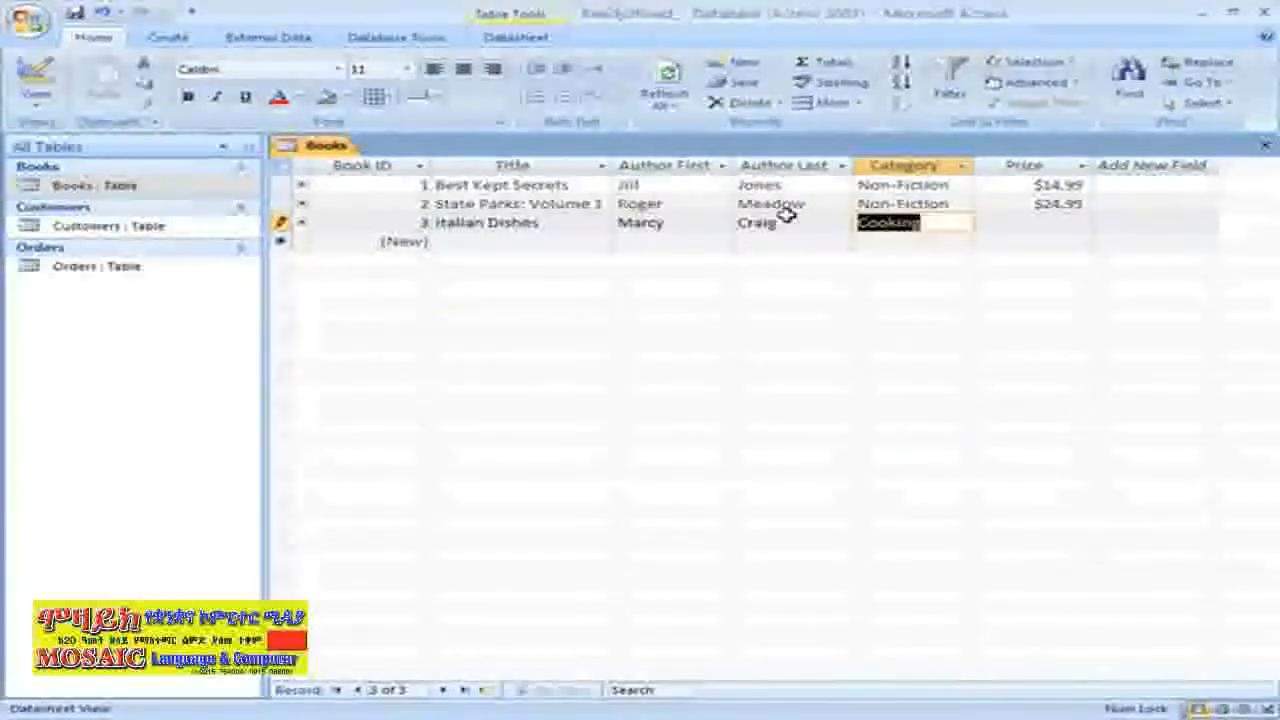
text(Food)
key(Tab)
text(10.9)
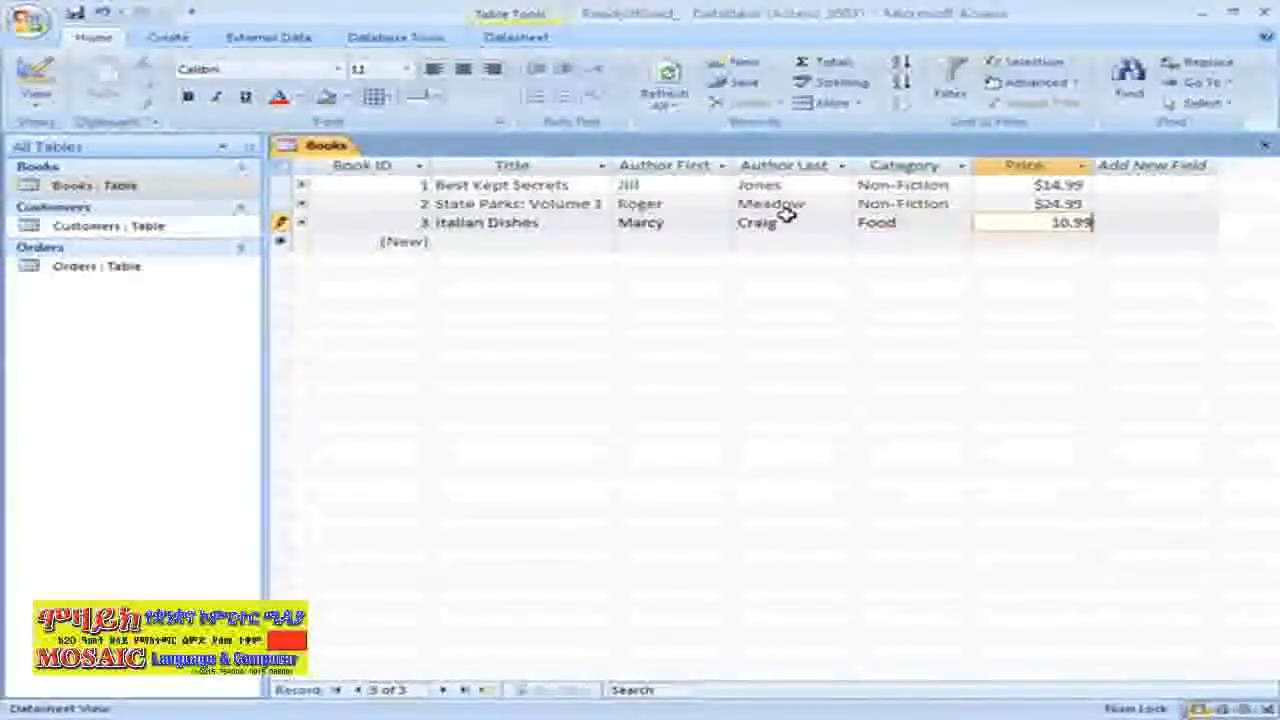
key(Tab)
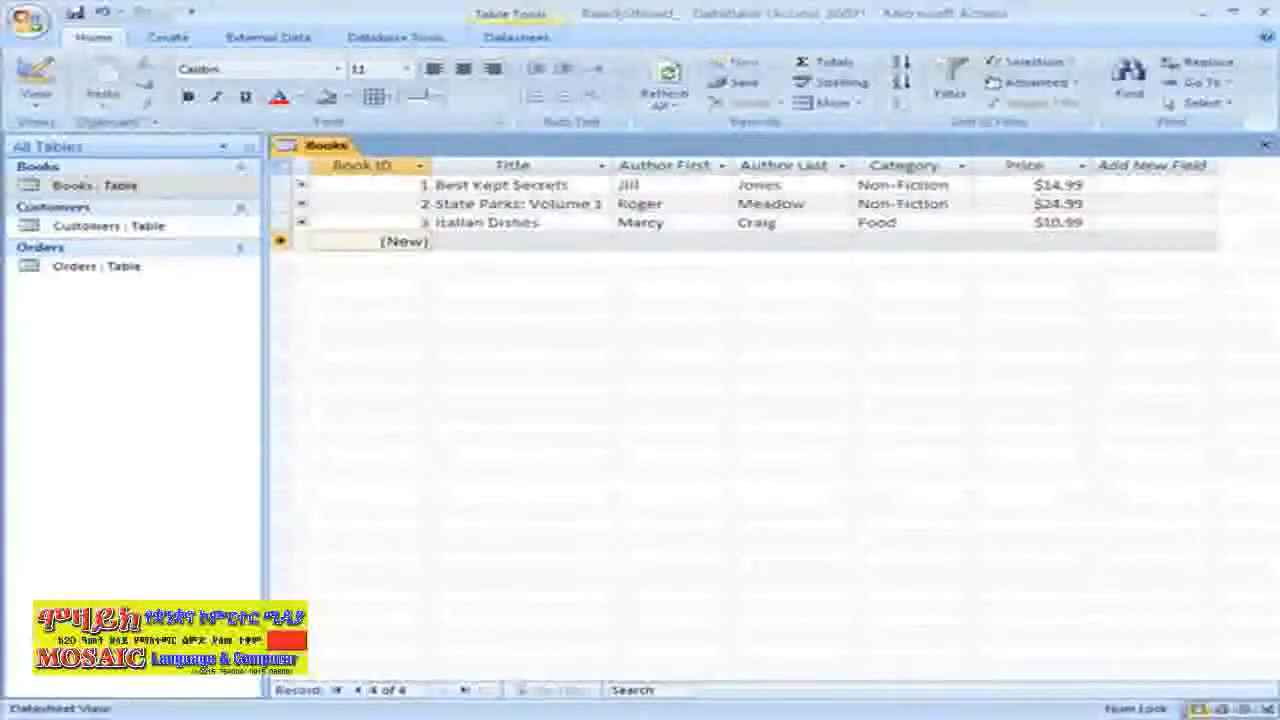
click(94, 229)
Open the Customers table in Datasheet view to show its ten customer records
double_click(94, 229)
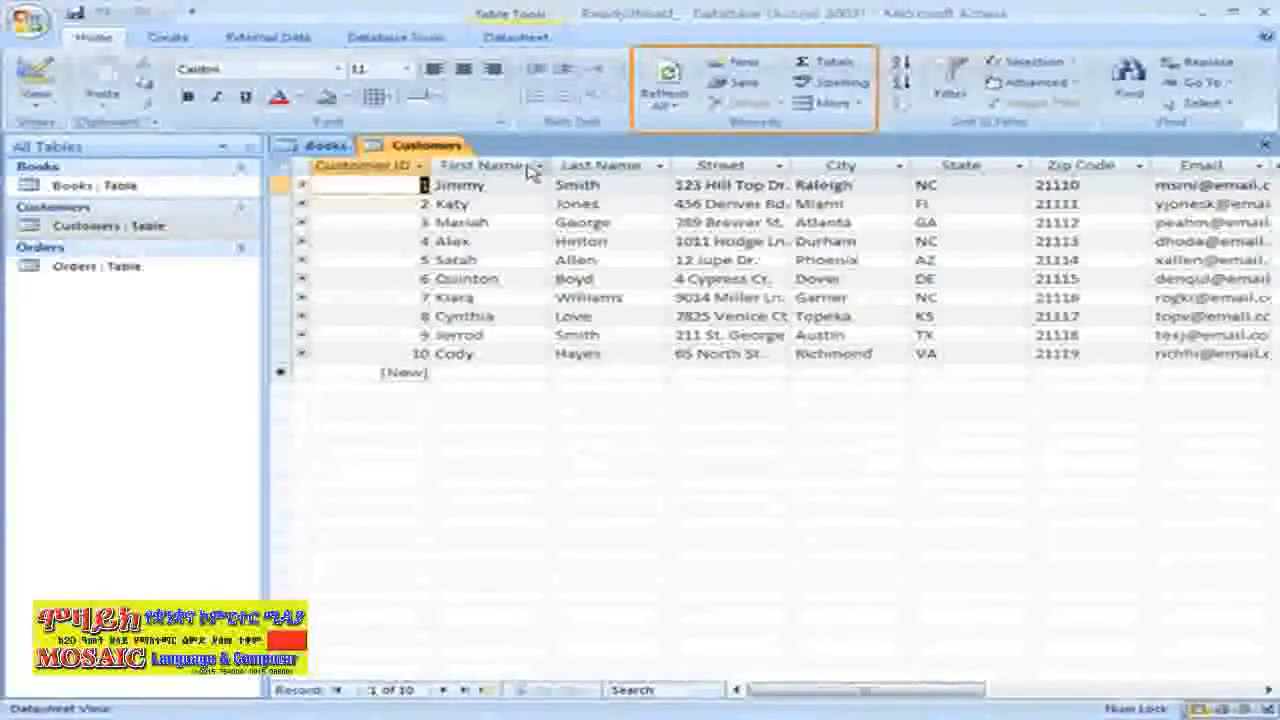
Start a new customer record and enter the customer's first and last name
click(740, 64)
key(Tab)
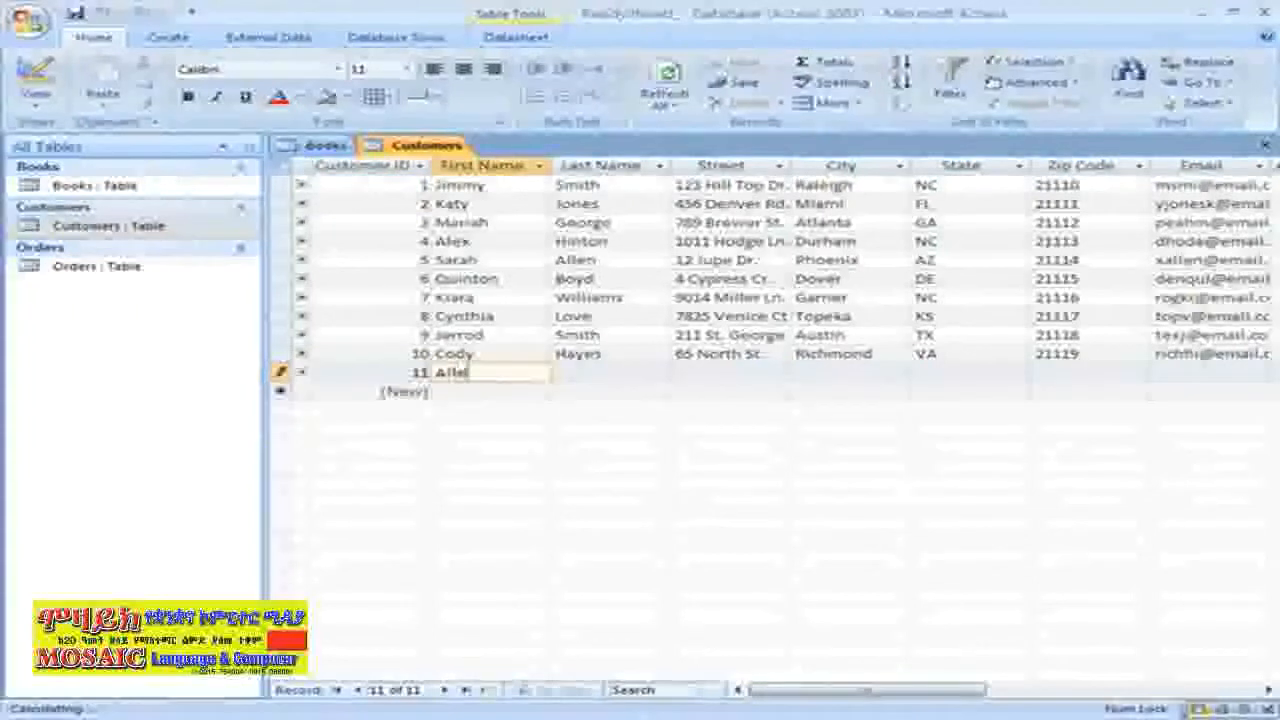
key(Tab)
Fill in the customer's street, city and state
key(Tab)
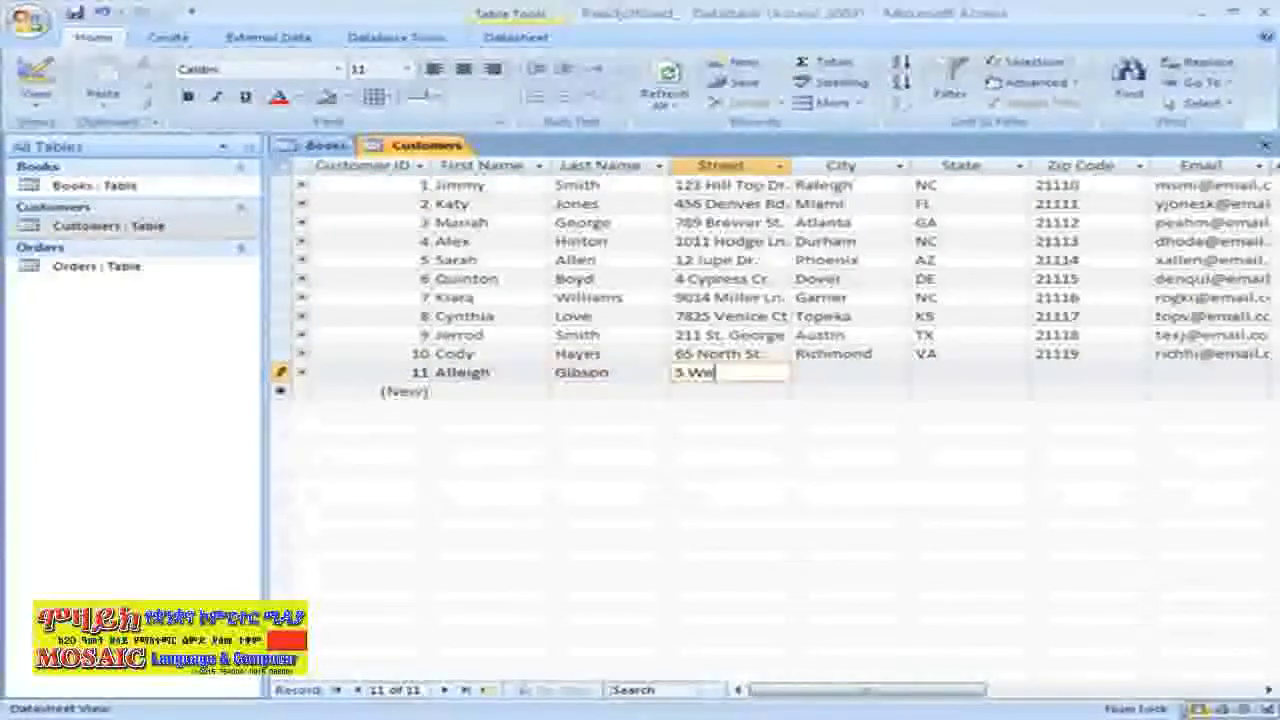
key(Tab)
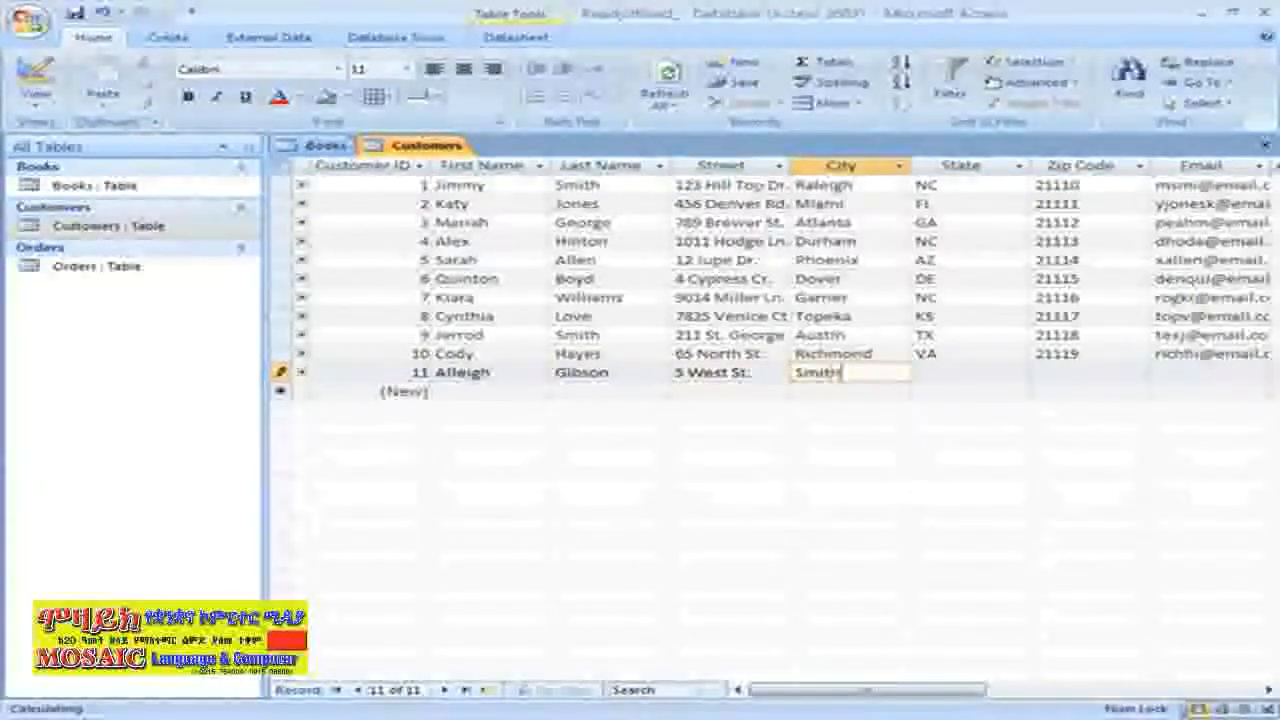
key(Tab)
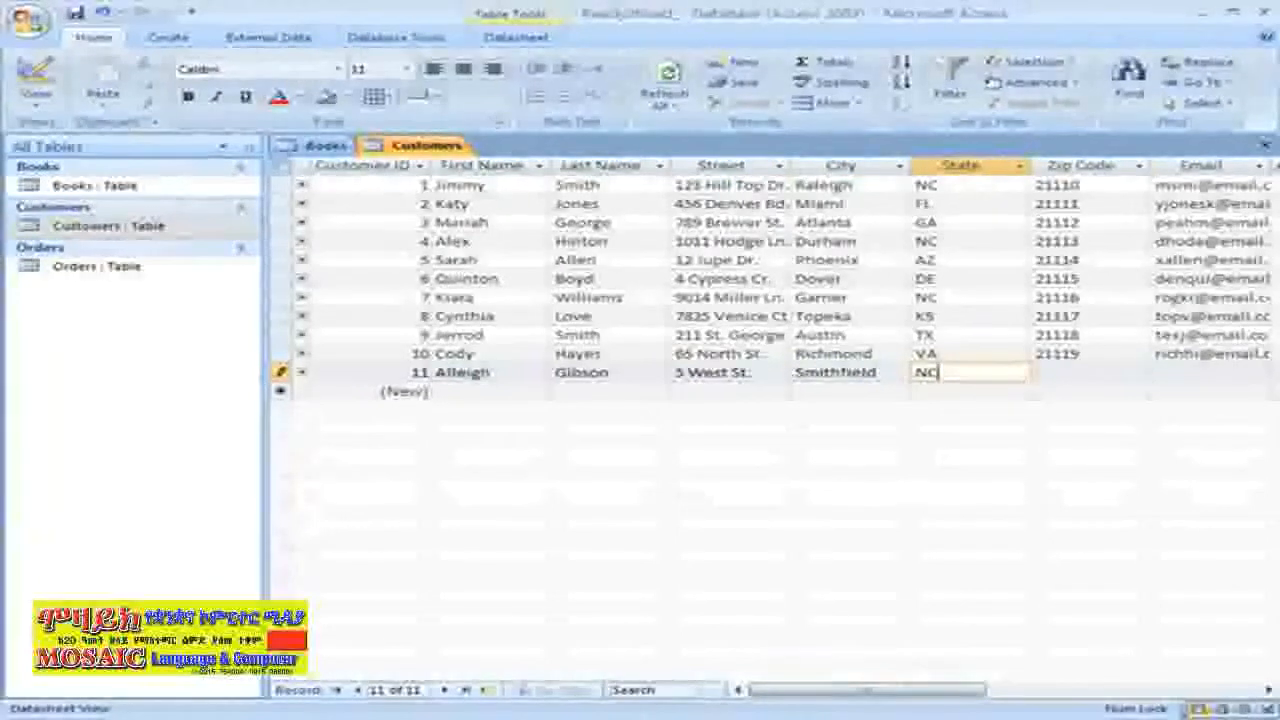
Enter zip code 21110 and the customer's e-mail address, then save record 11
key(Tab)
text(21110)
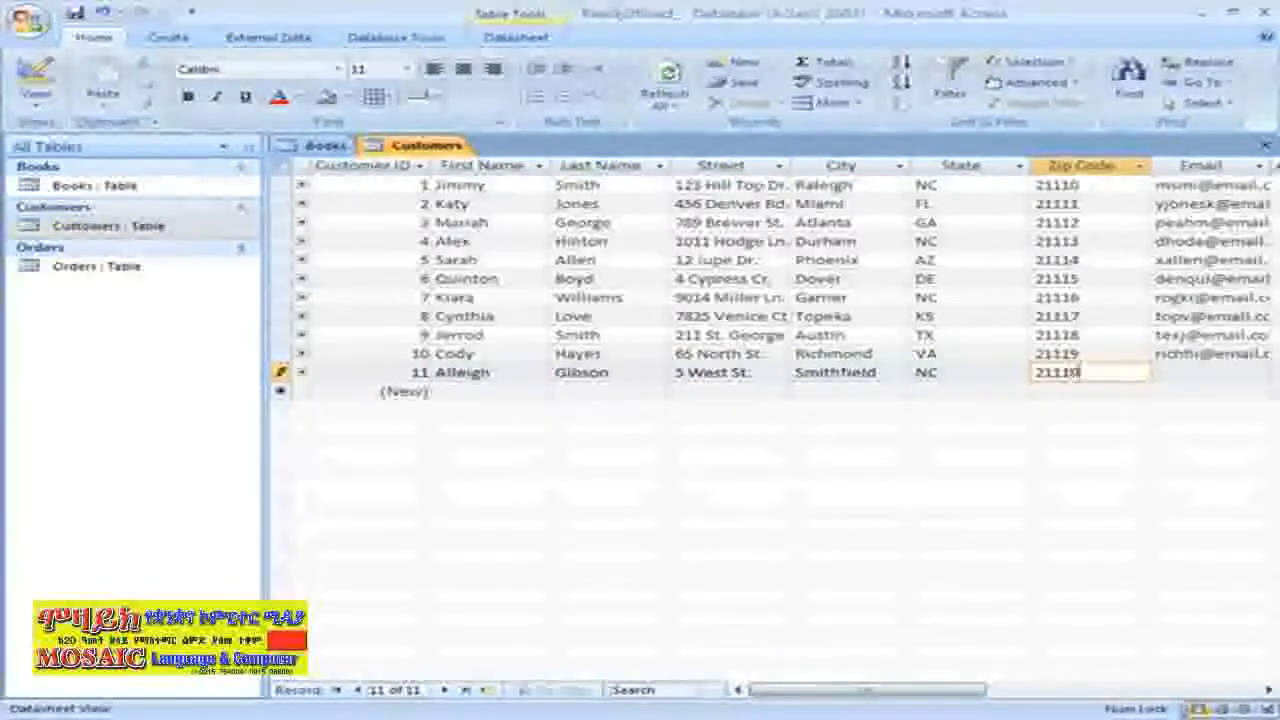
key(Tab)
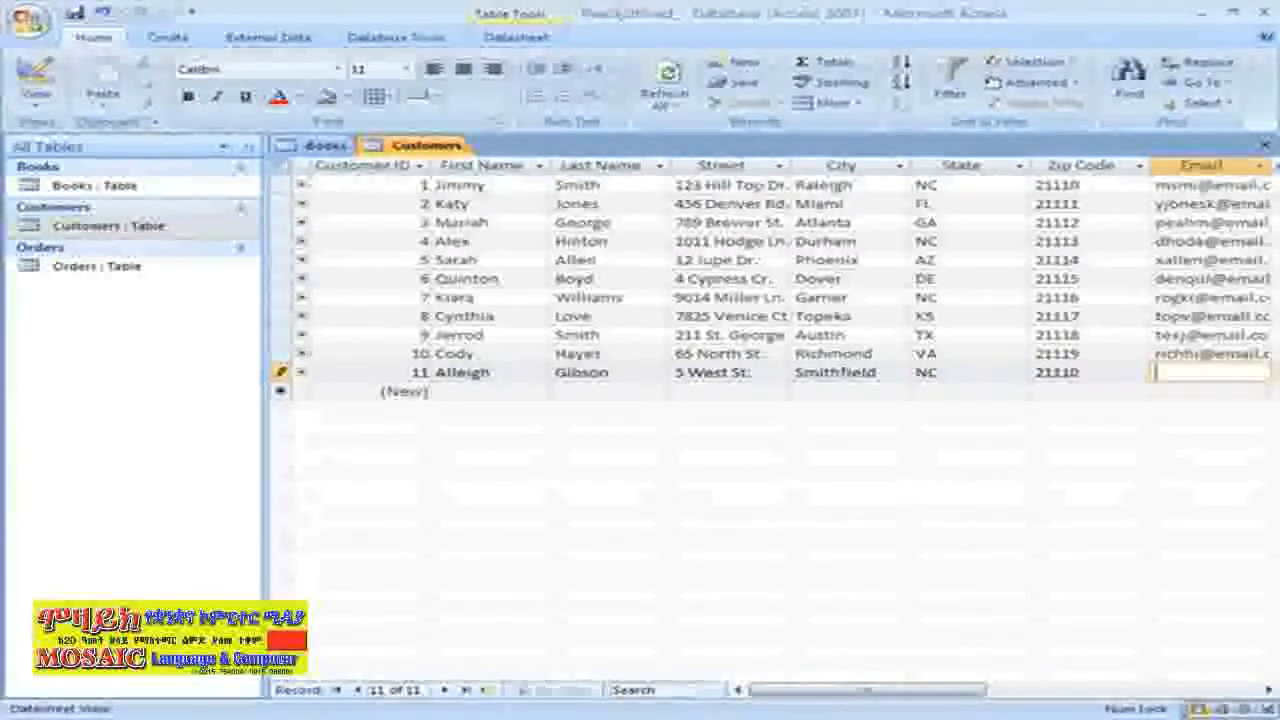
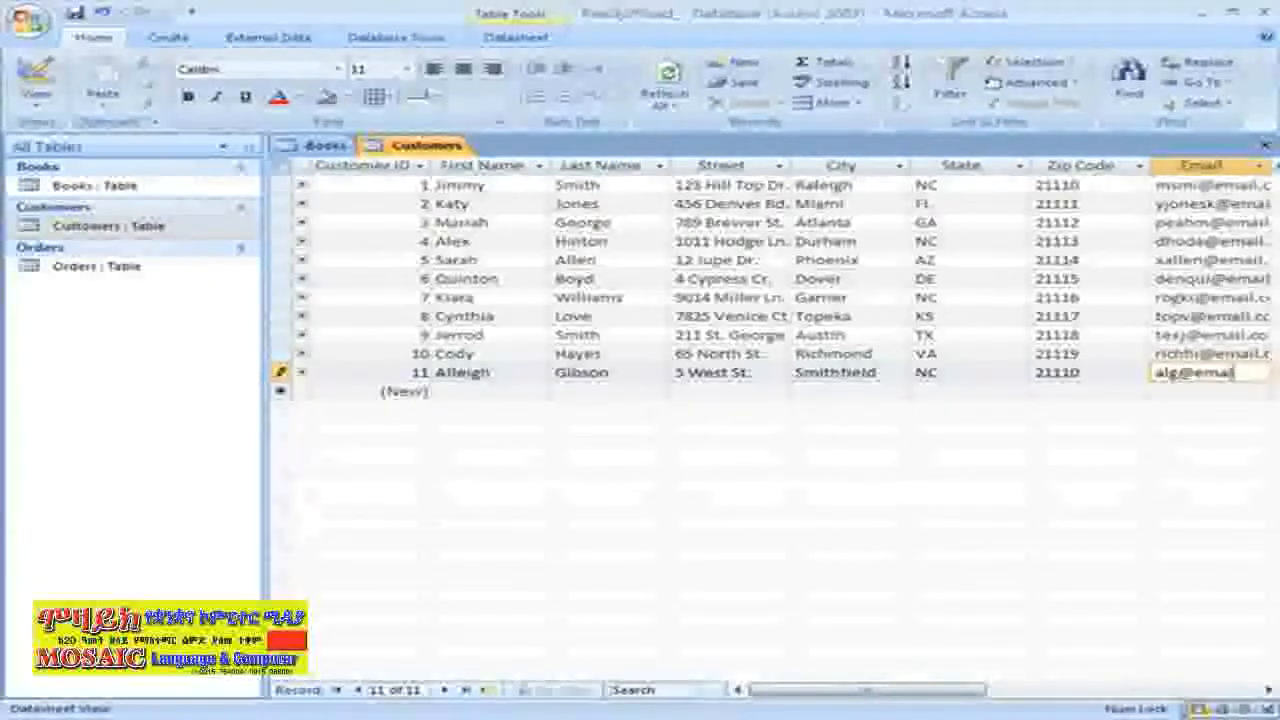
key(Tab)
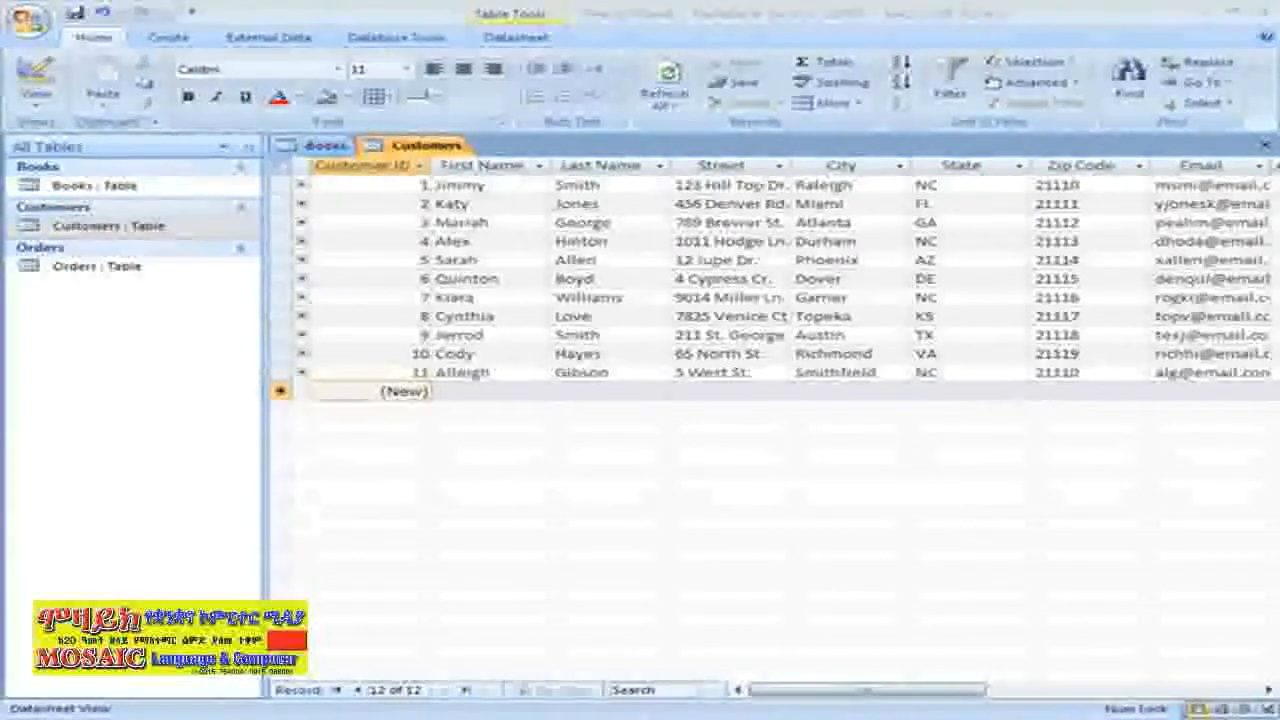
Return to the Access window and launch Find and Replace from the Home tab's Find group
click(1069, 9)
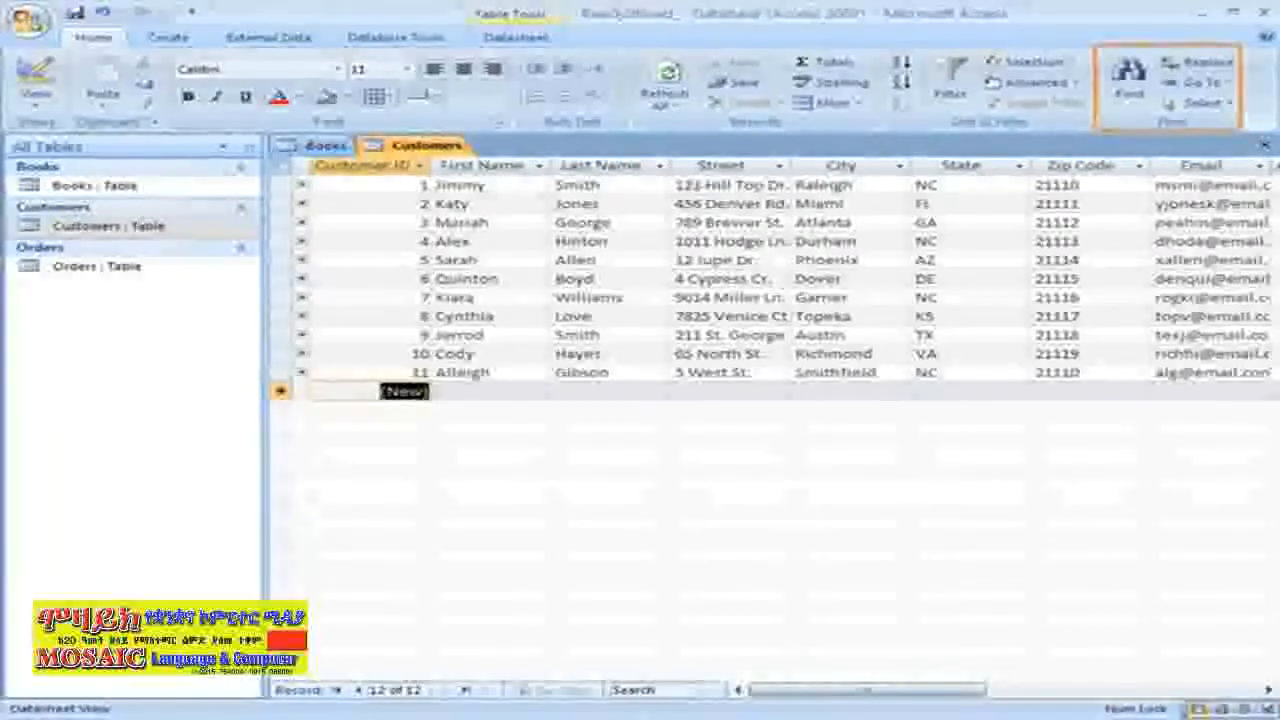
click(1128, 98)
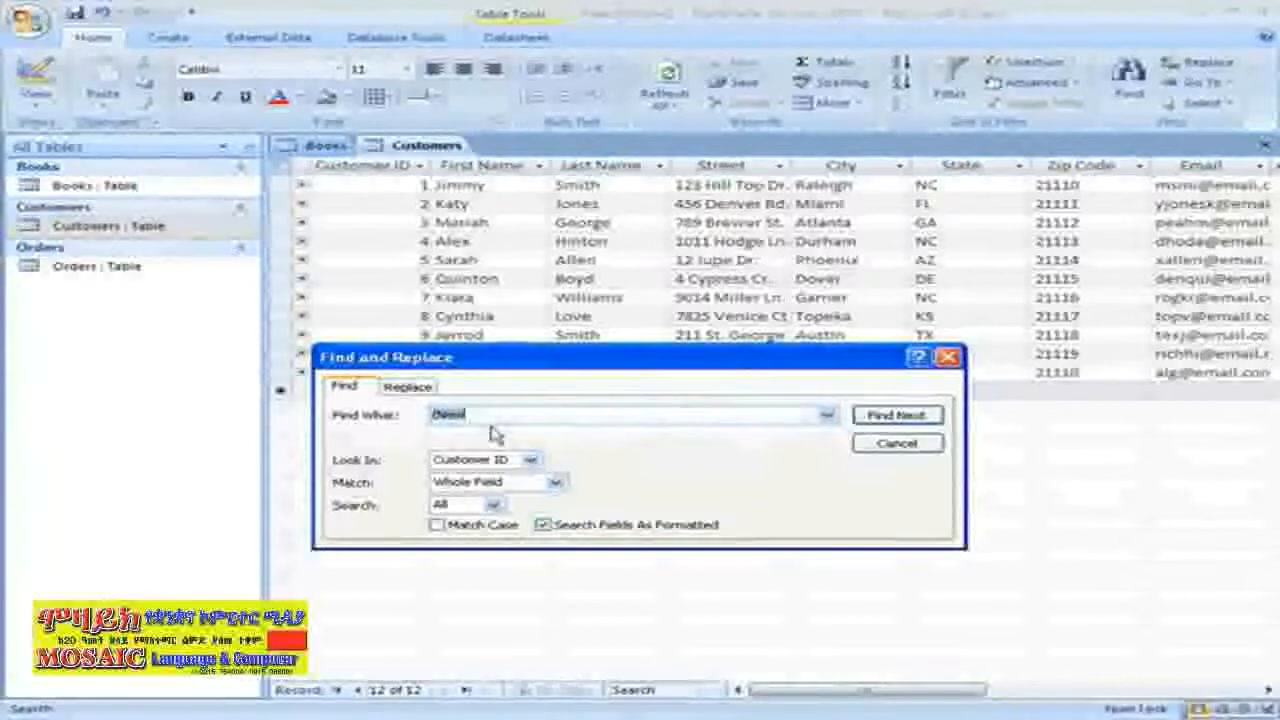
Search for the customer's old surname and set the new surname as its replacement
text(Williams)
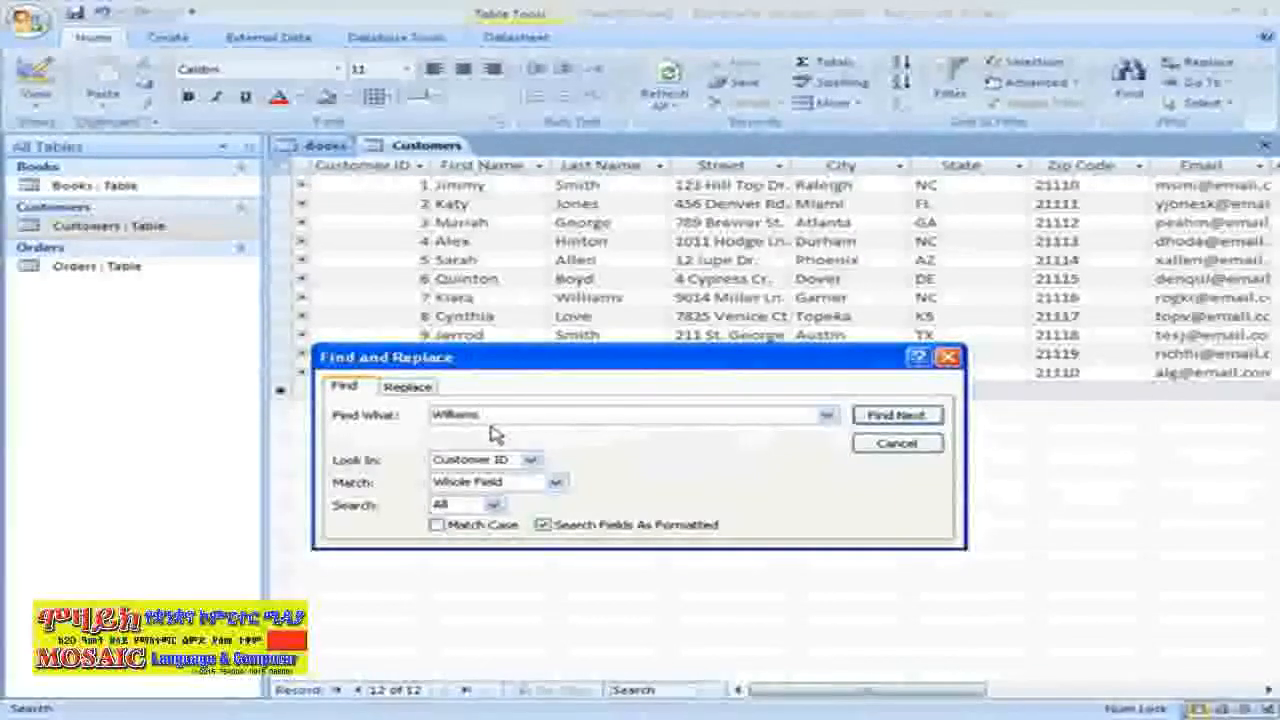
click(410, 387)
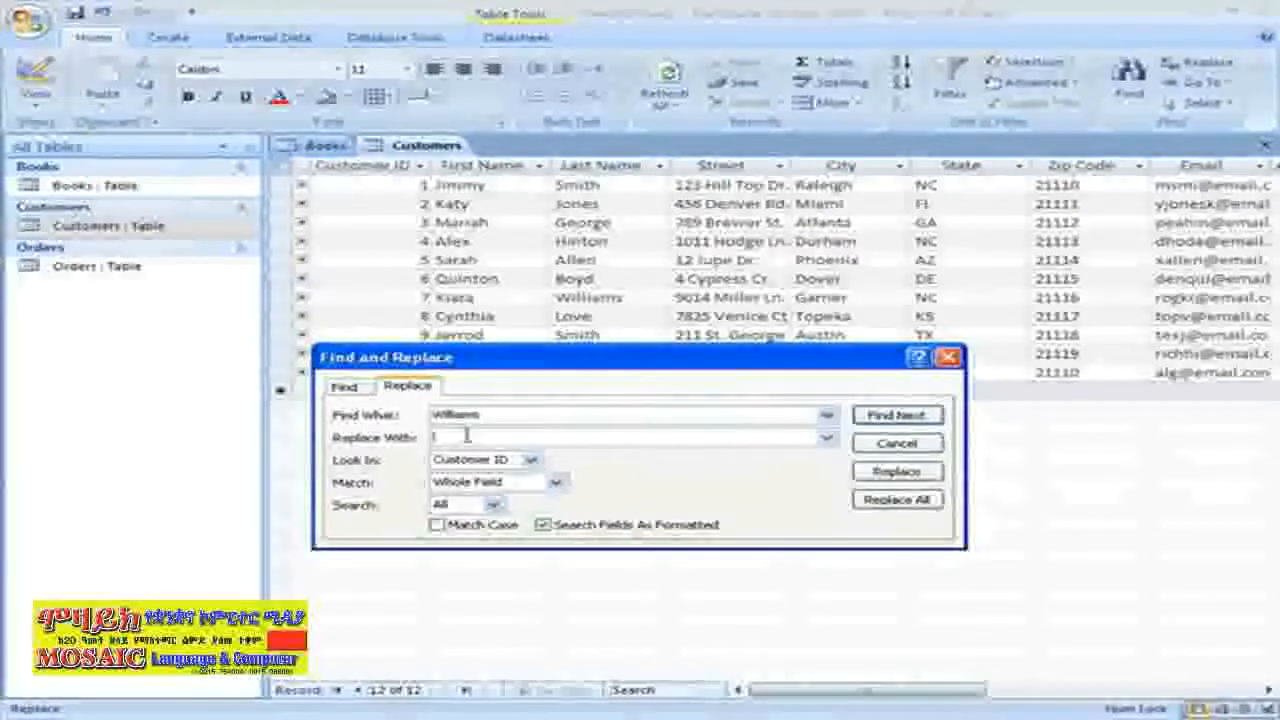
text(Rd)
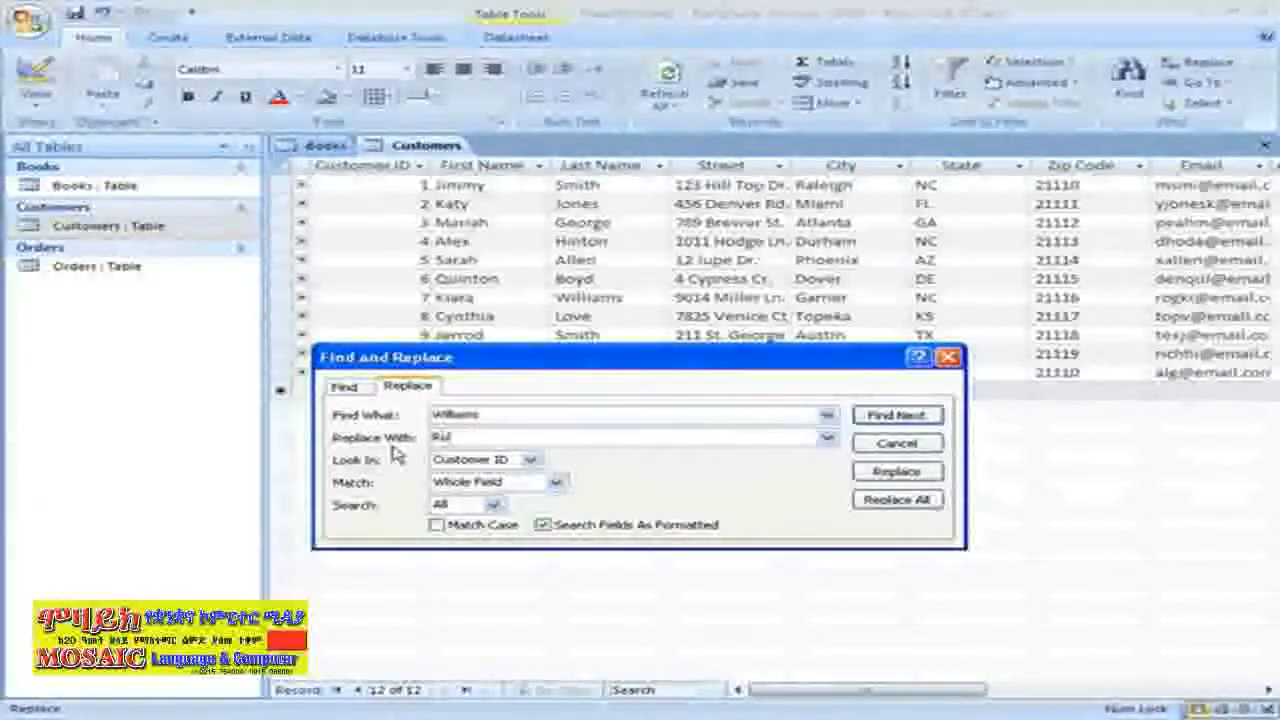
text(gers)
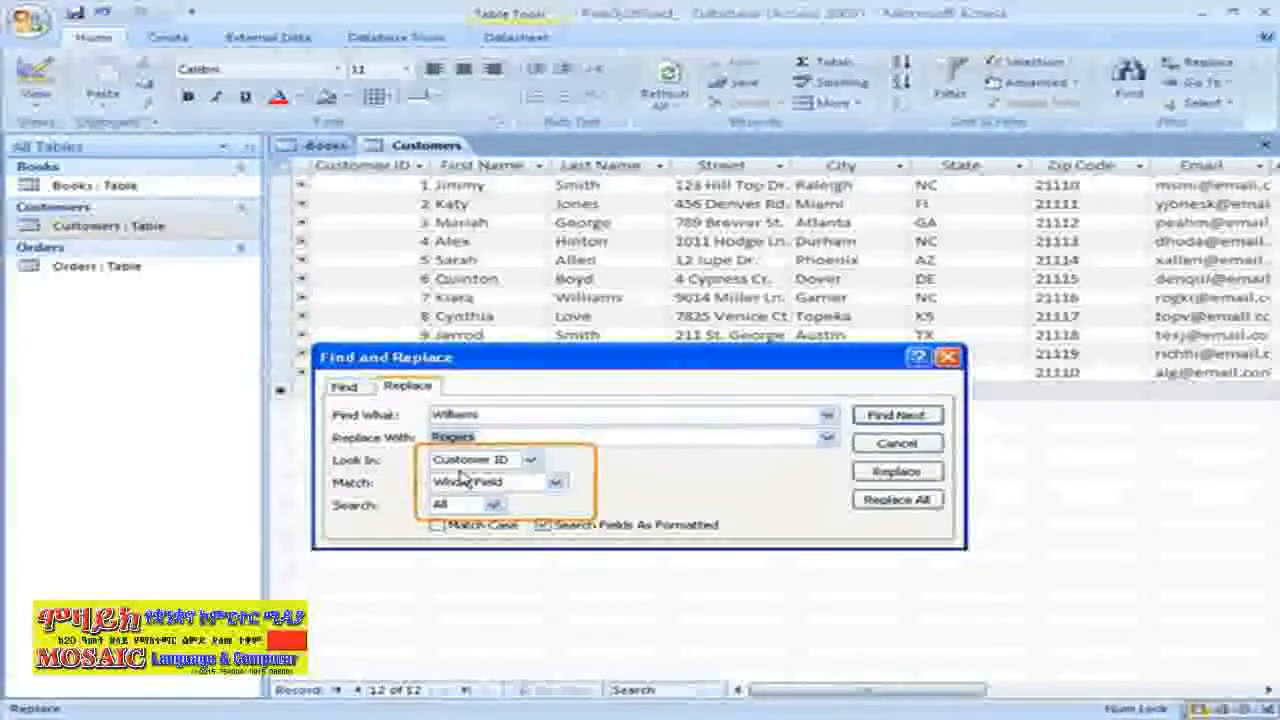
Search the whole Customers table, replace customer 7's surname, then close the dialog
click(532, 460)
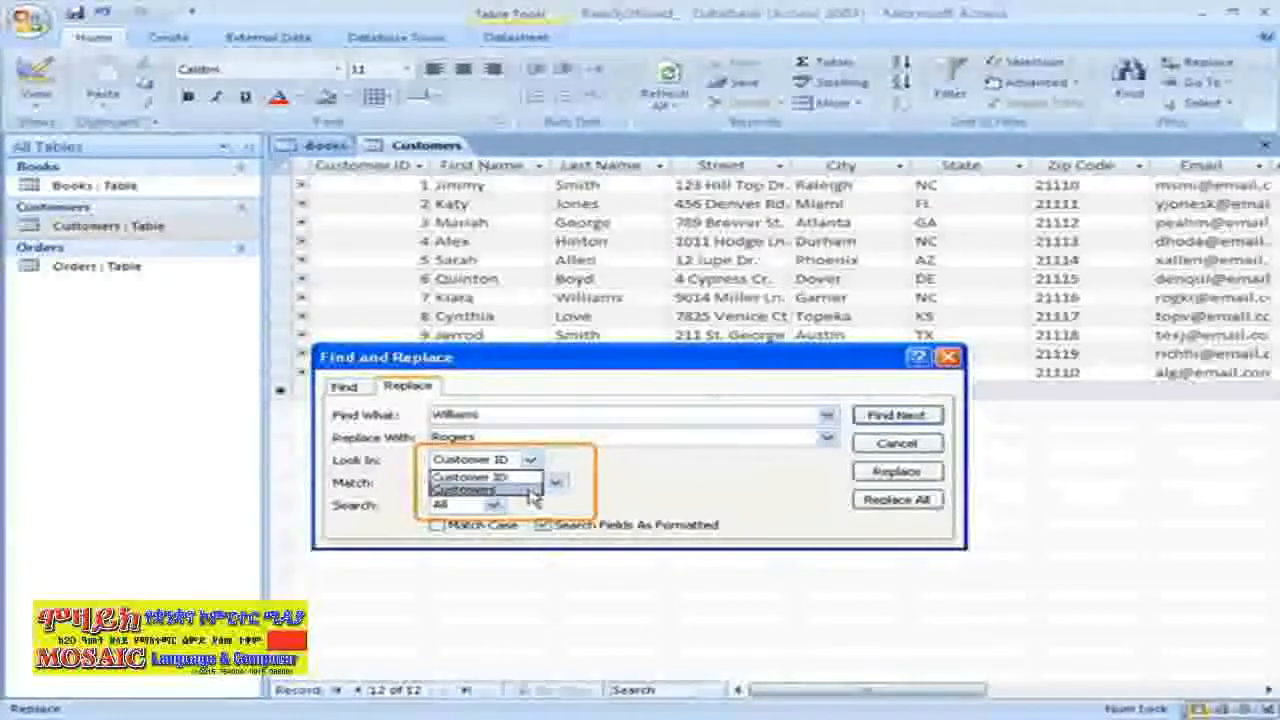
click(533, 491)
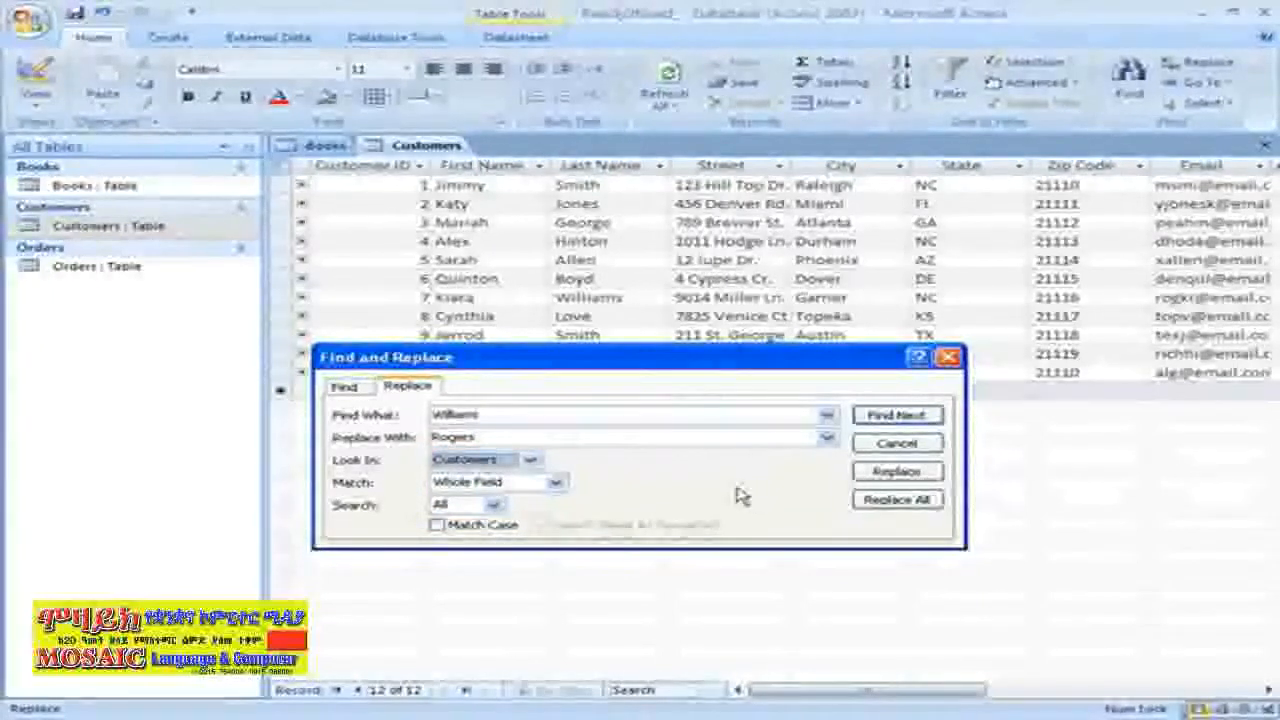
click(864, 418)
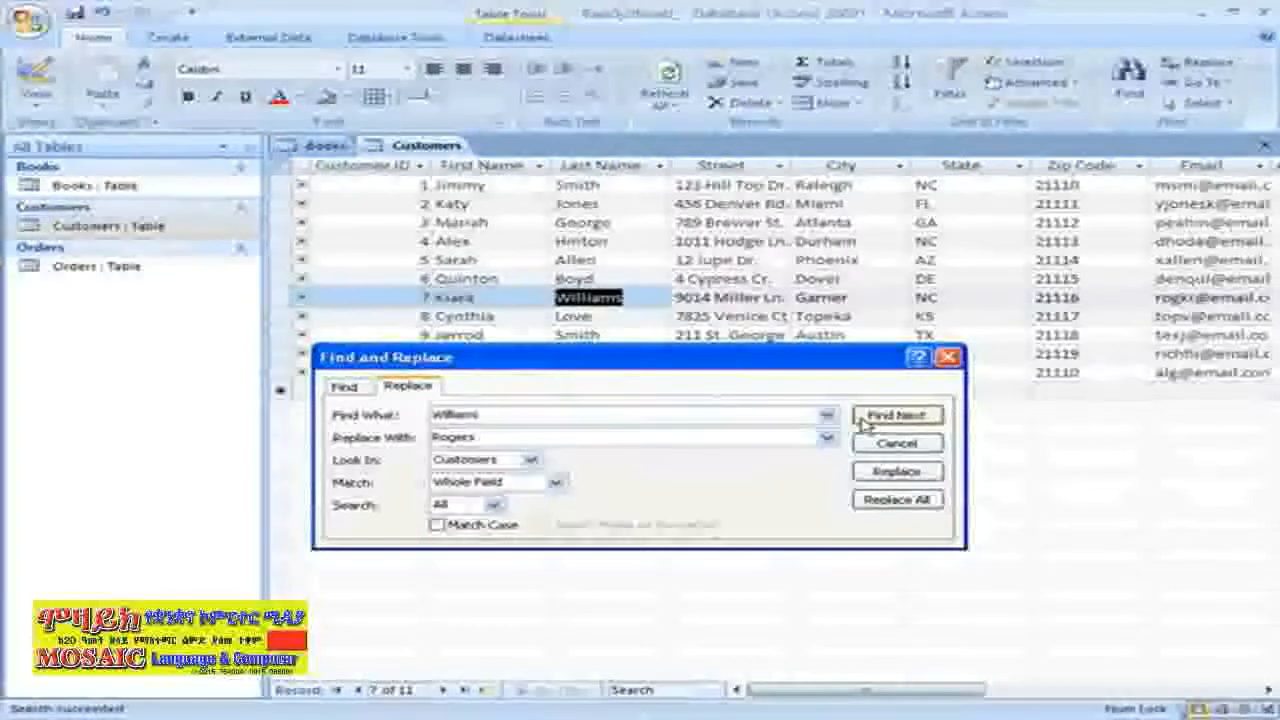
click(936, 477)
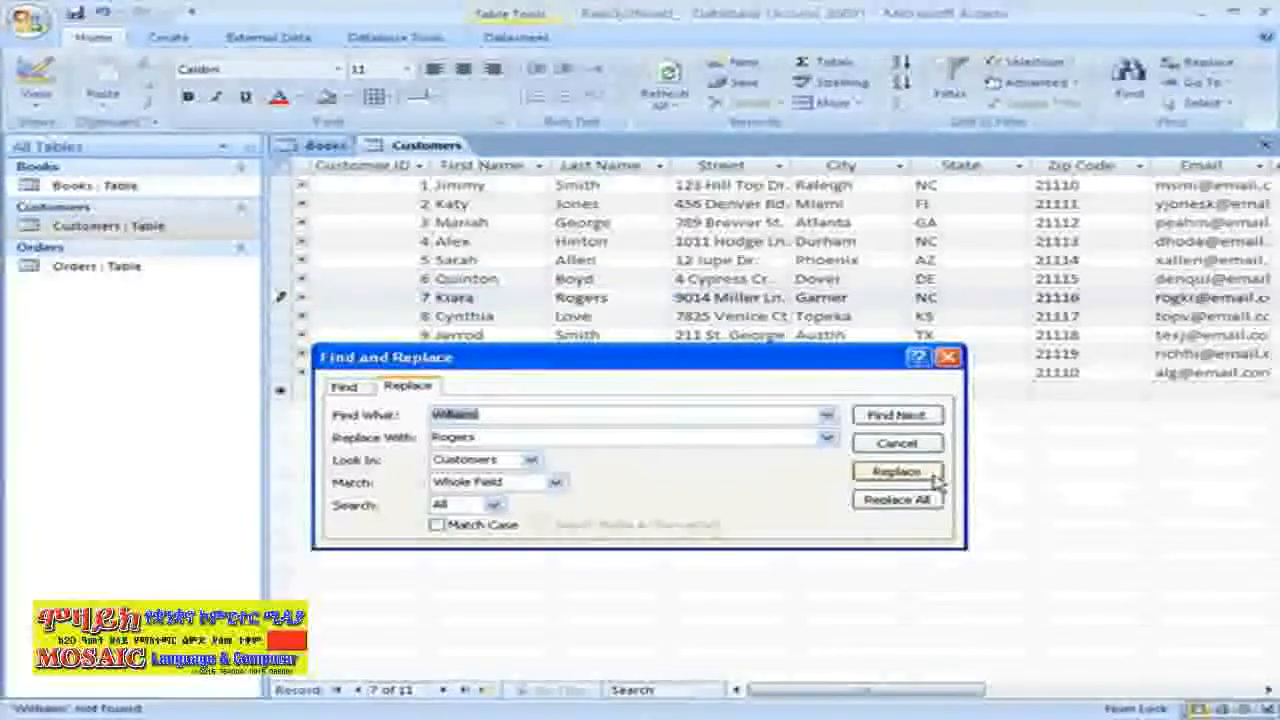
click(950, 366)
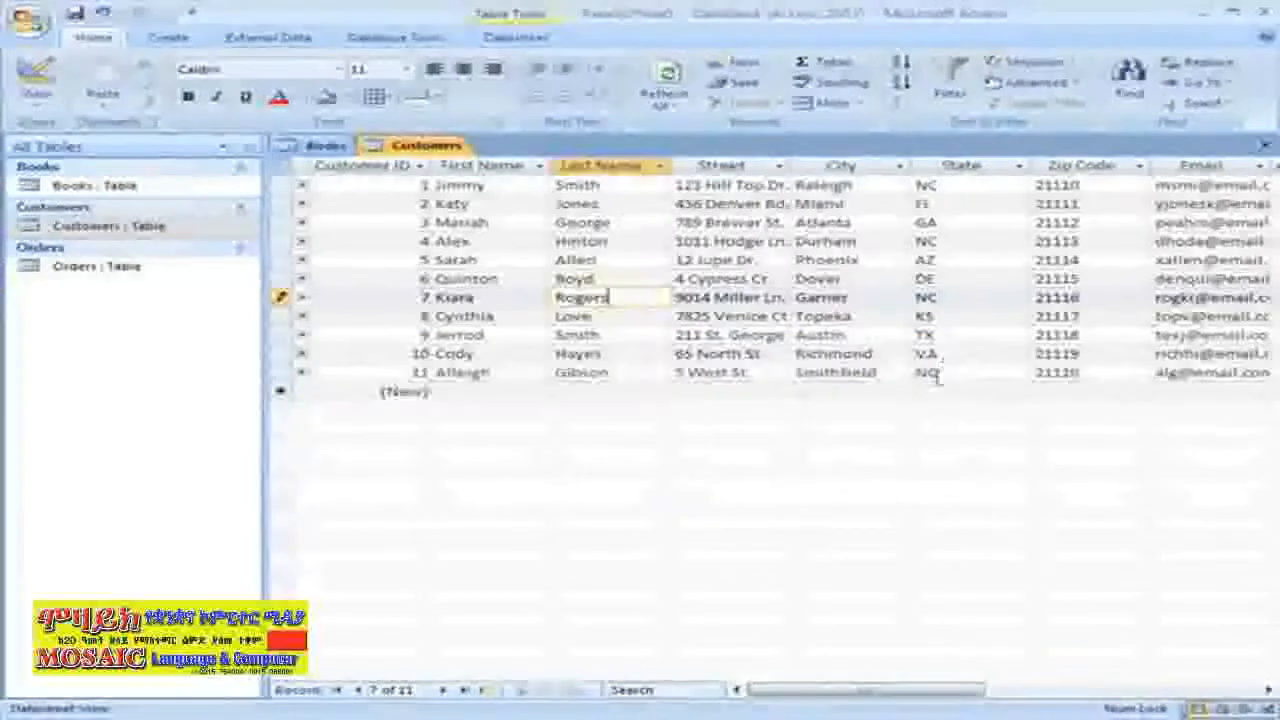
Copy the State Parks: Volume 1 book record and paste it as a new Books record
click(306, 150)
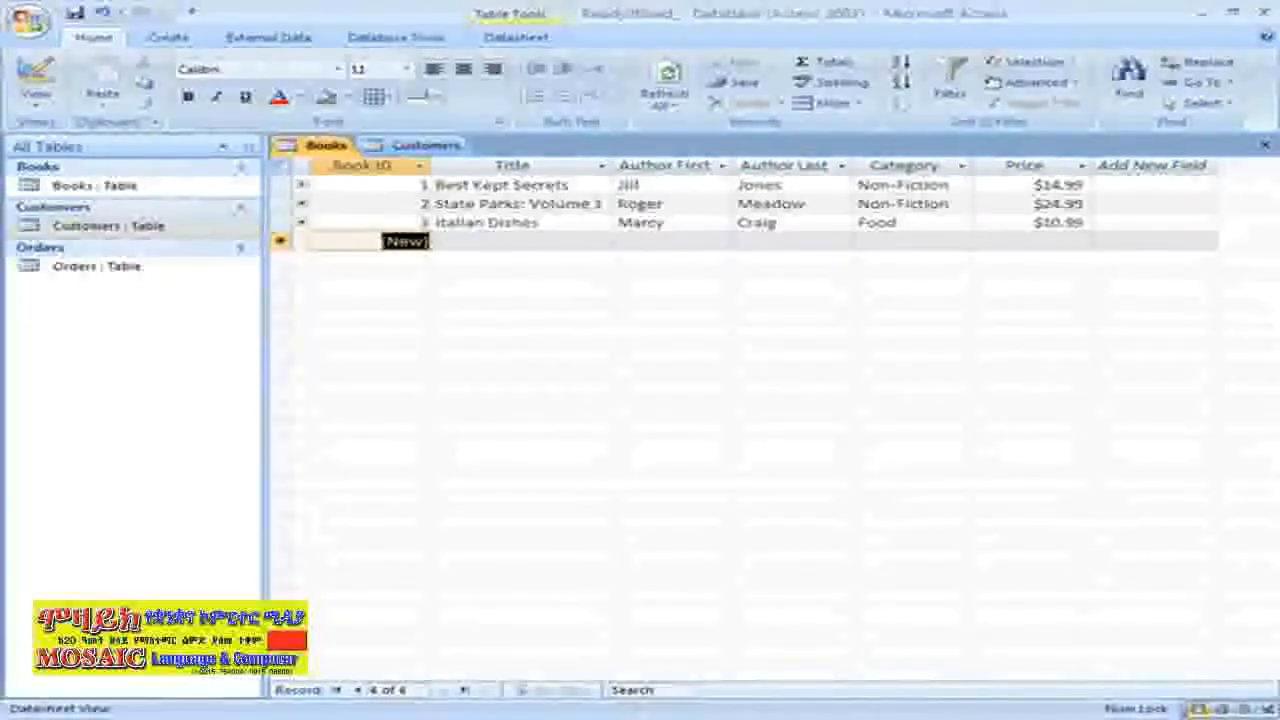
click(282, 203)
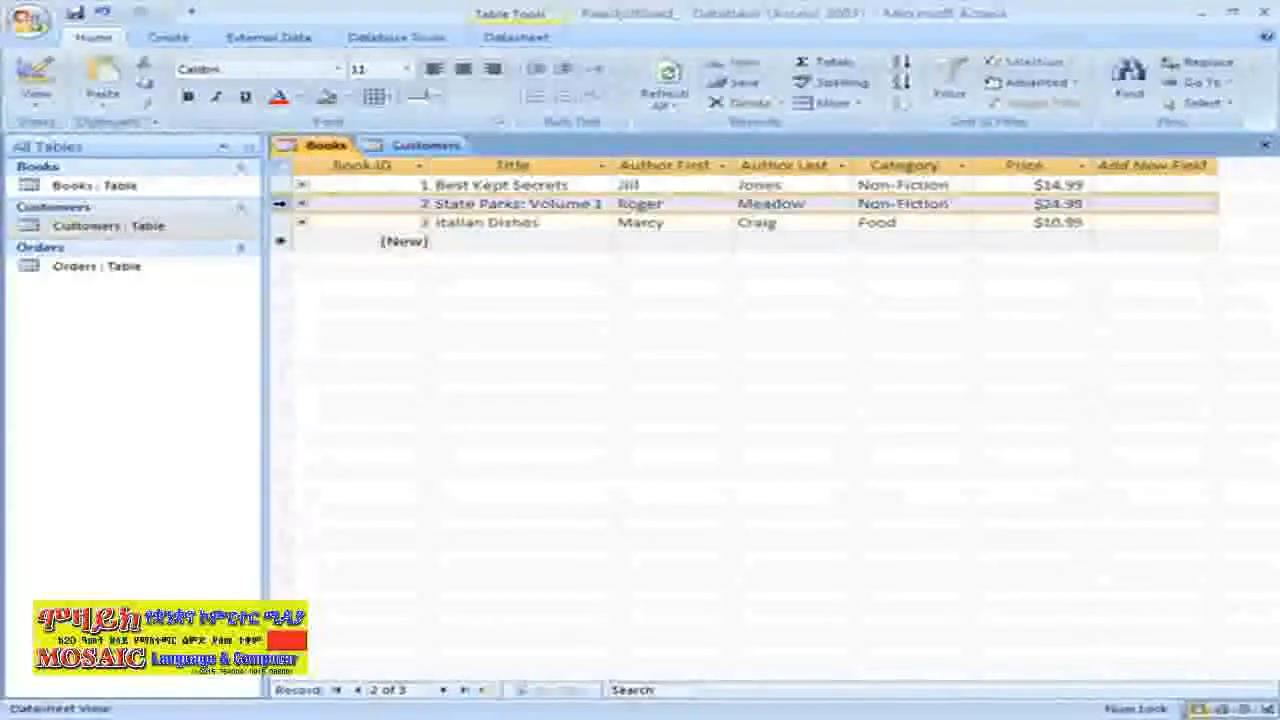
right_click(282, 203)
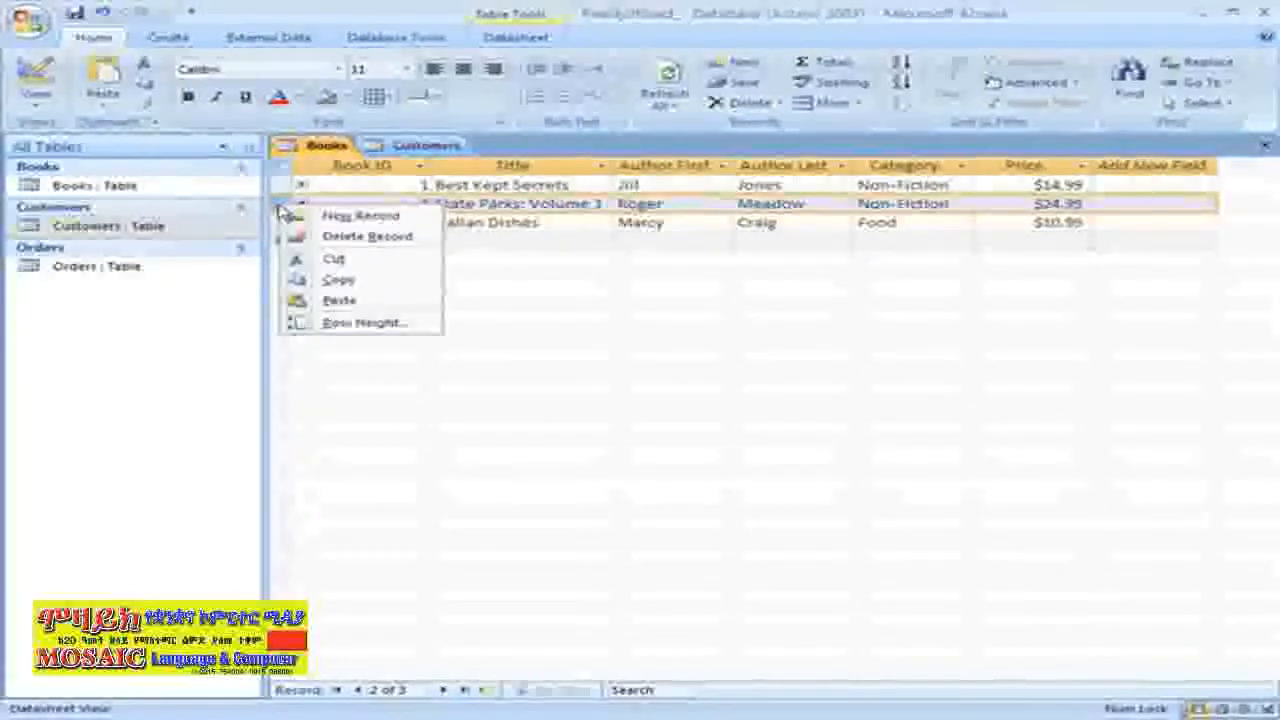
click(300, 284)
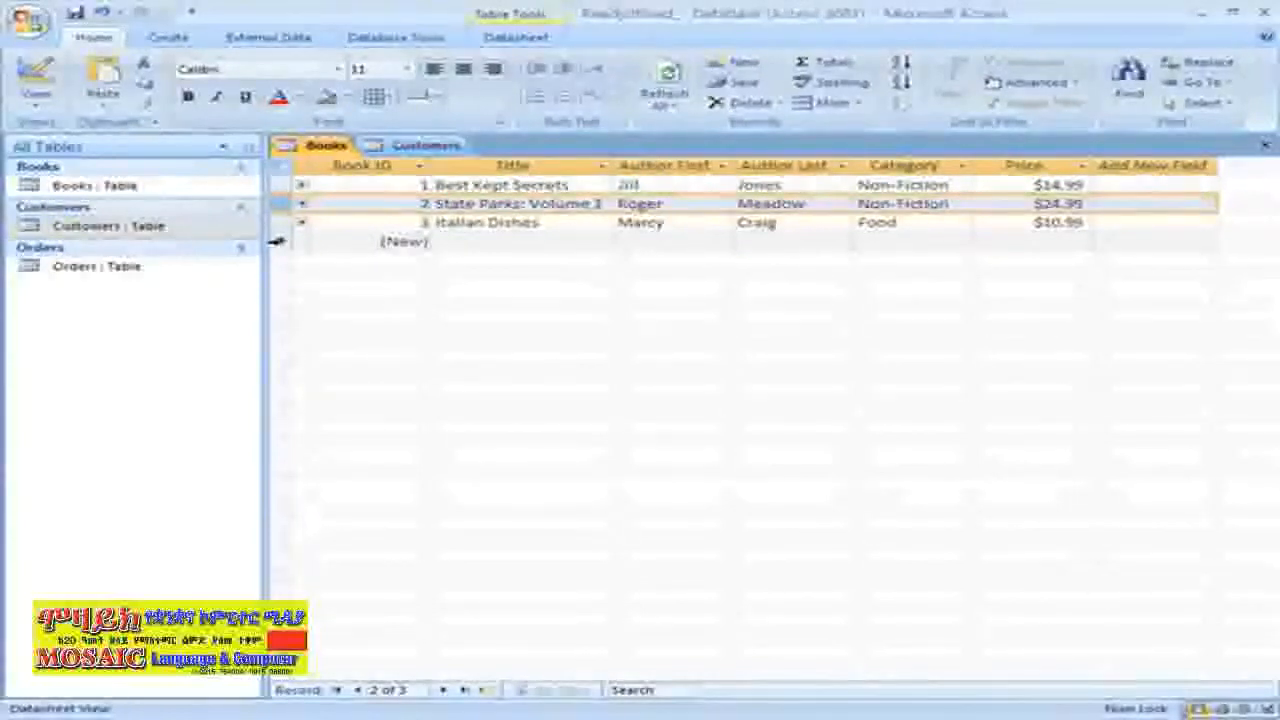
click(280, 241)
right_click(280, 241)
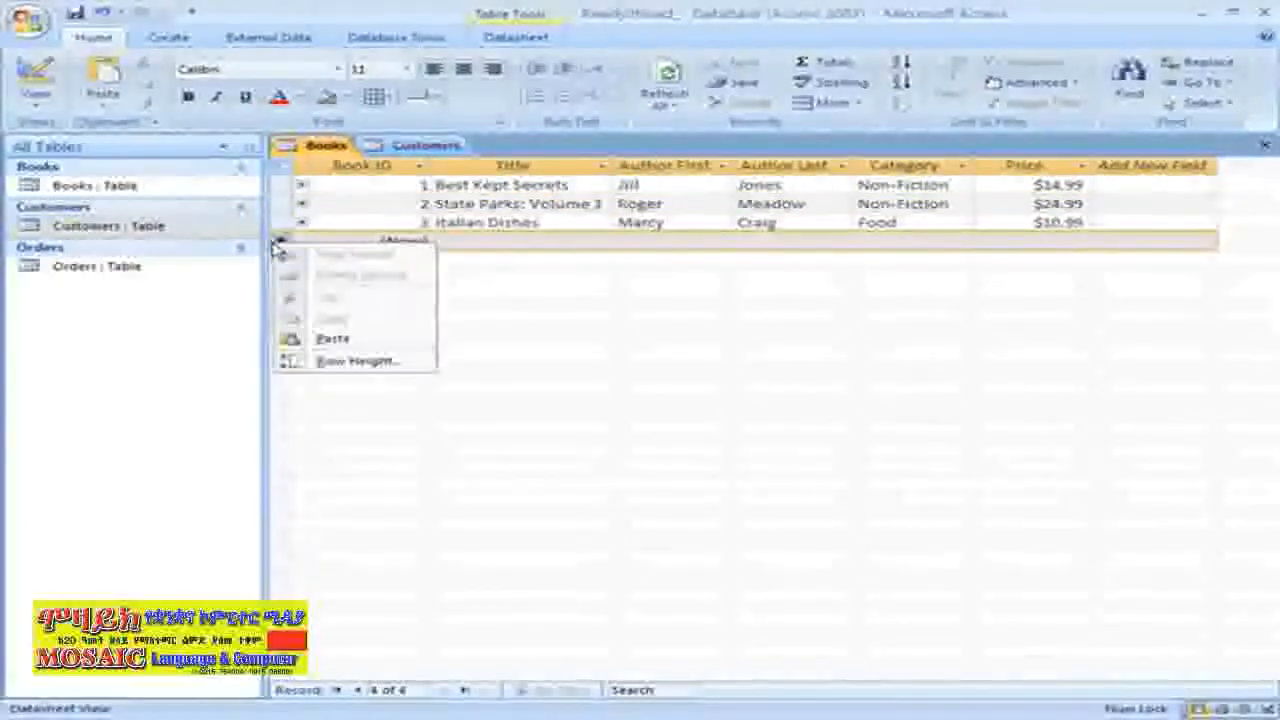
click(333, 340)
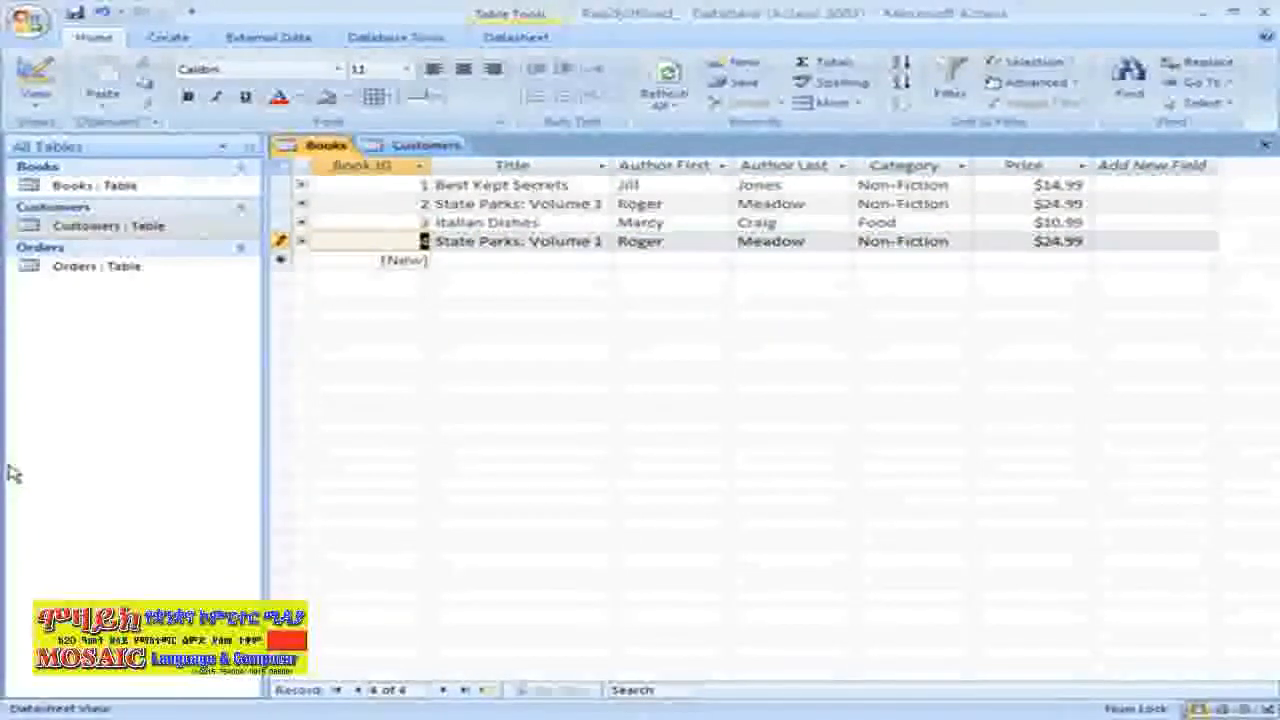
Change record 4's title to State Parks: Volume 2
click(601, 238)
key(BackSpace)
text(2)
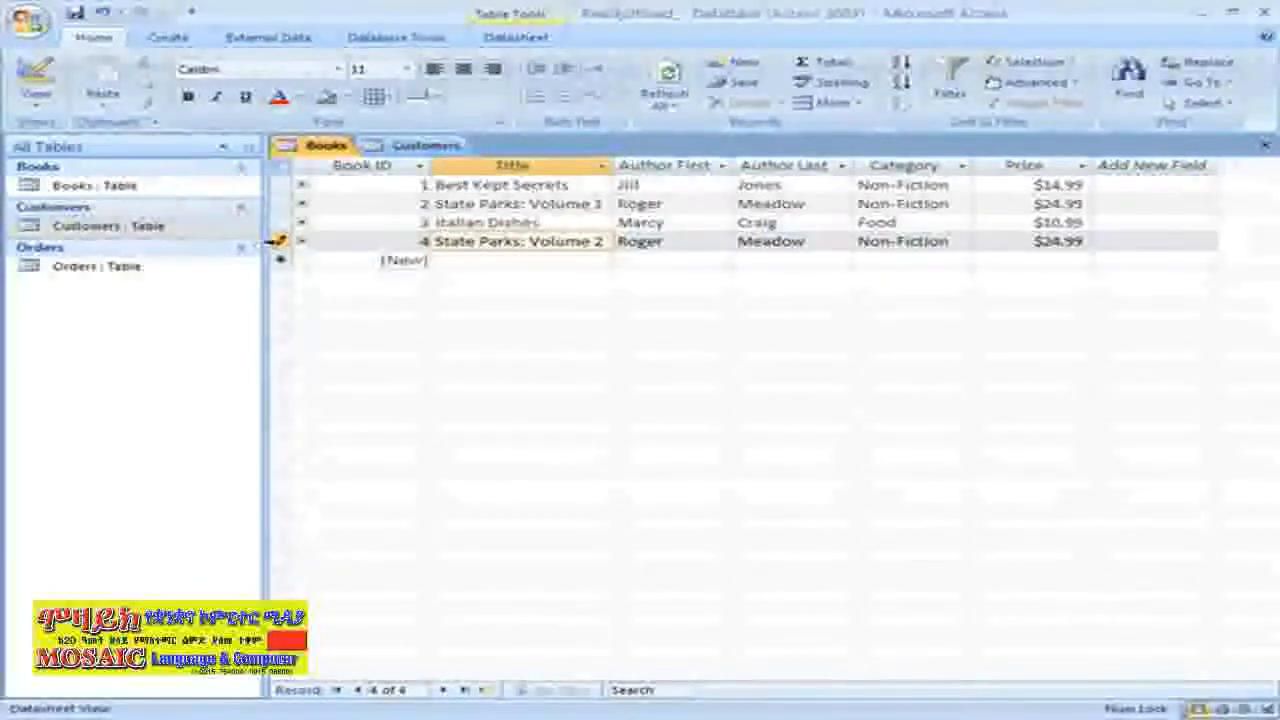
click(277, 242)
right_click(277, 242)
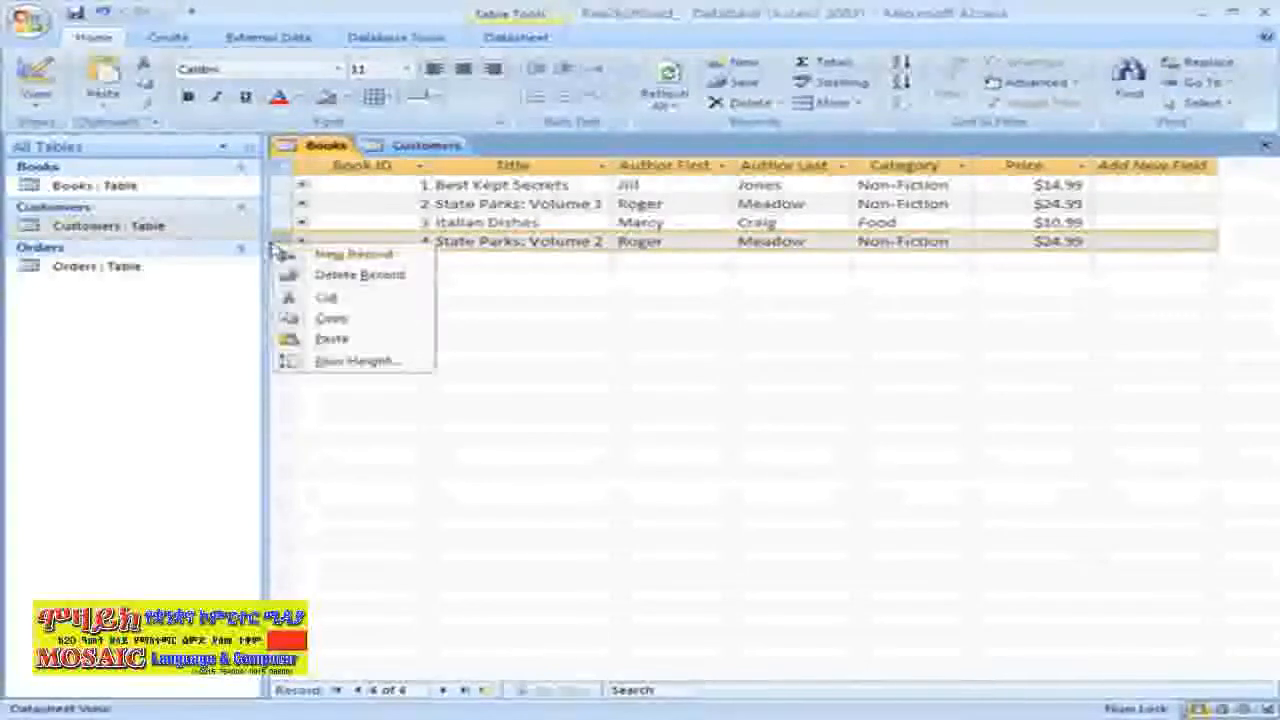
click(318, 277)
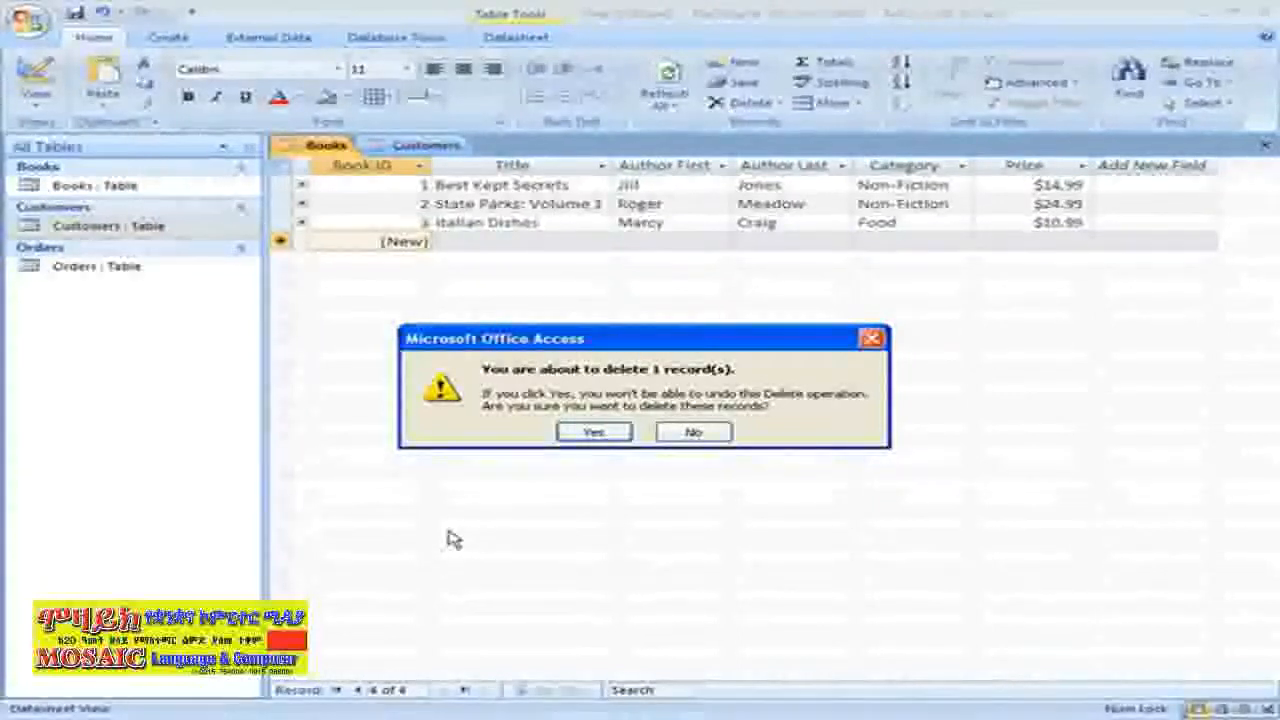
click(719, 437)
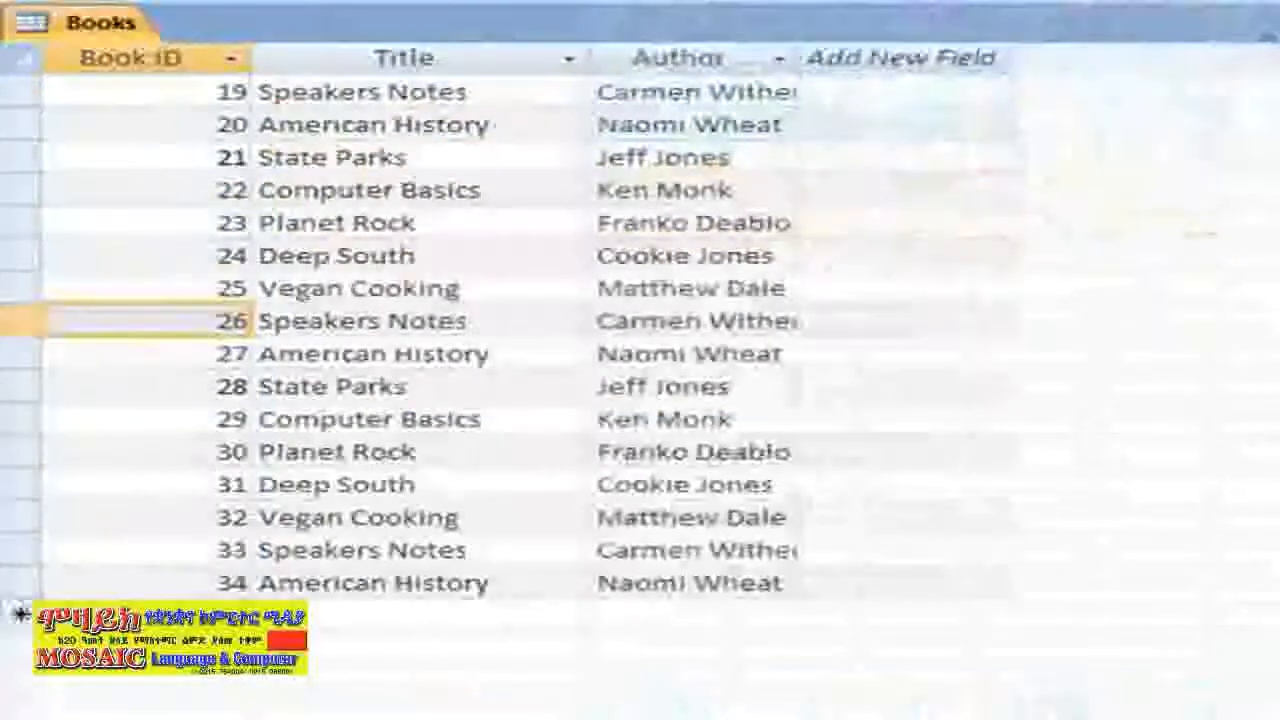
Select Books records 23 through 30, delete all eight, and confirm the deletion
drag(20, 222, 20, 451)
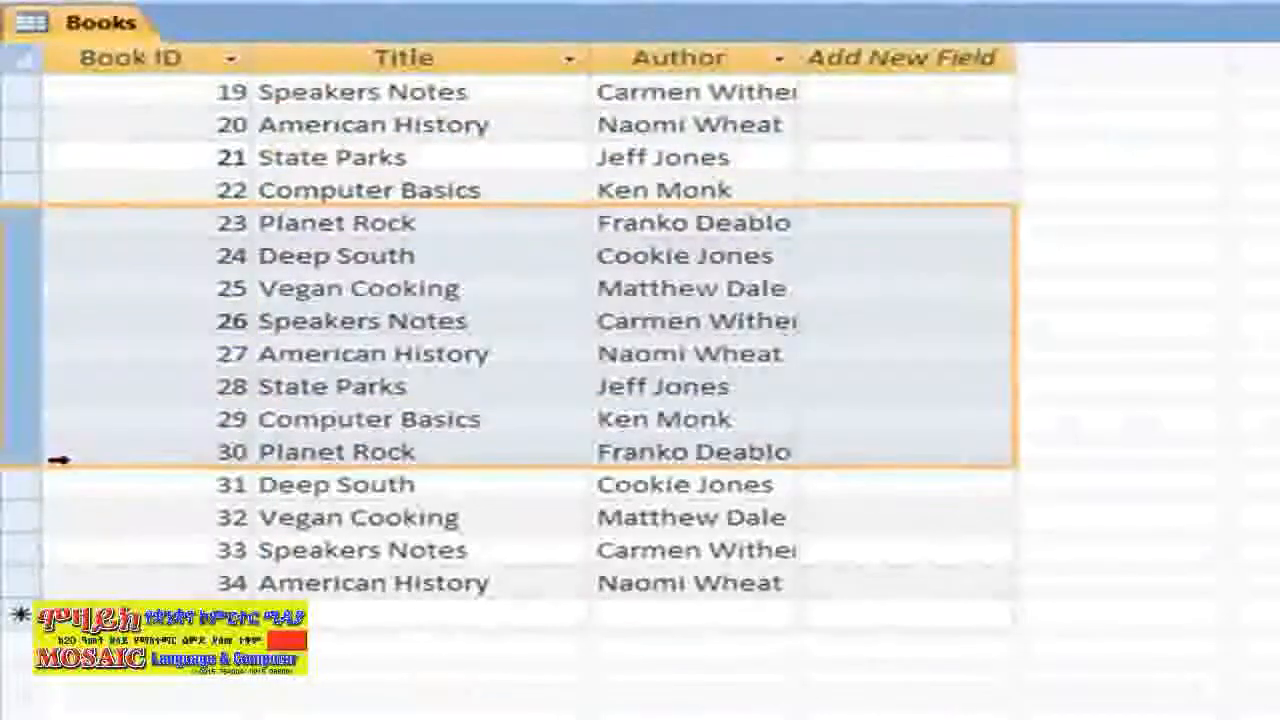
right_click(50, 380)
click(120, 435)
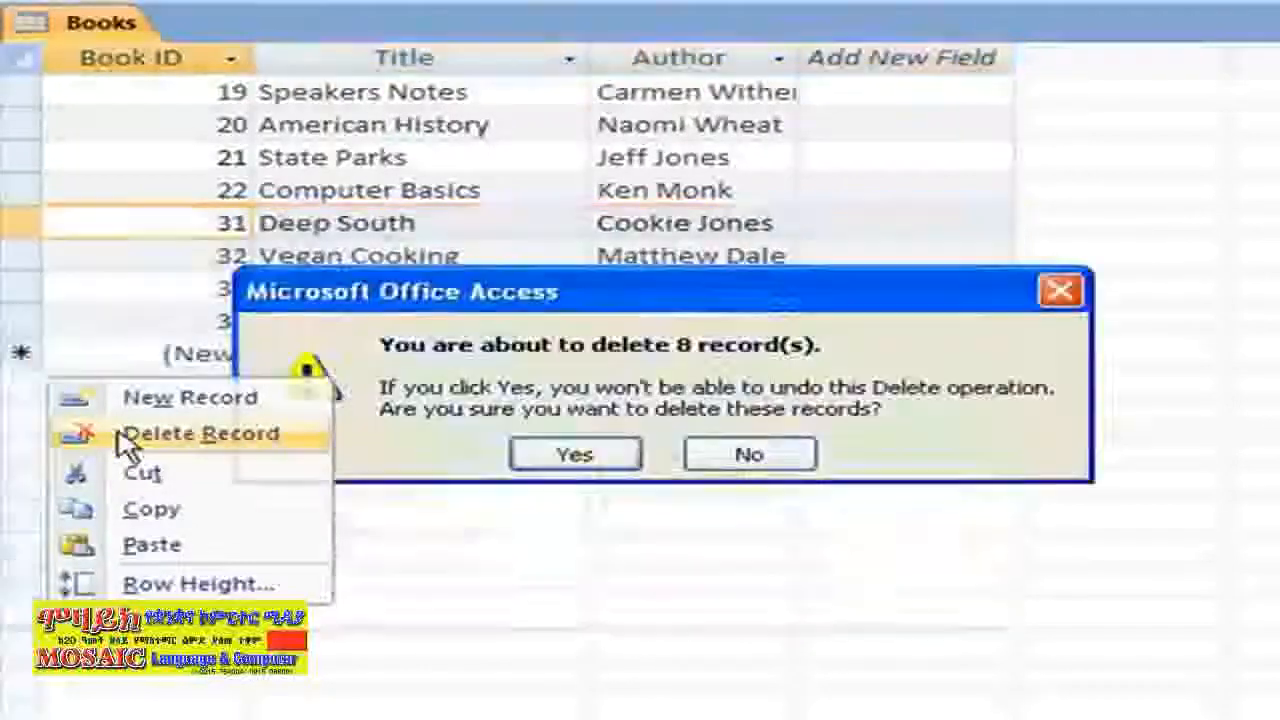
click(578, 455)
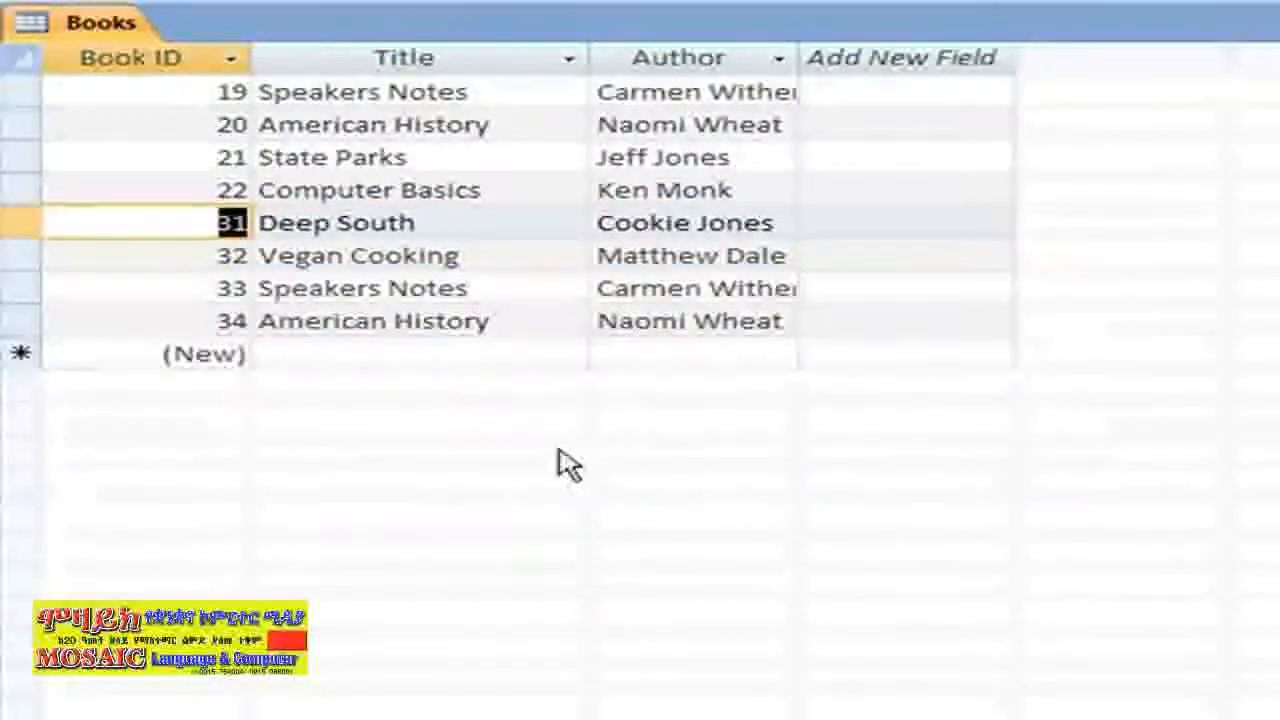
scroll(566, 463, up, 6)
scroll(520, 400, down, 4)
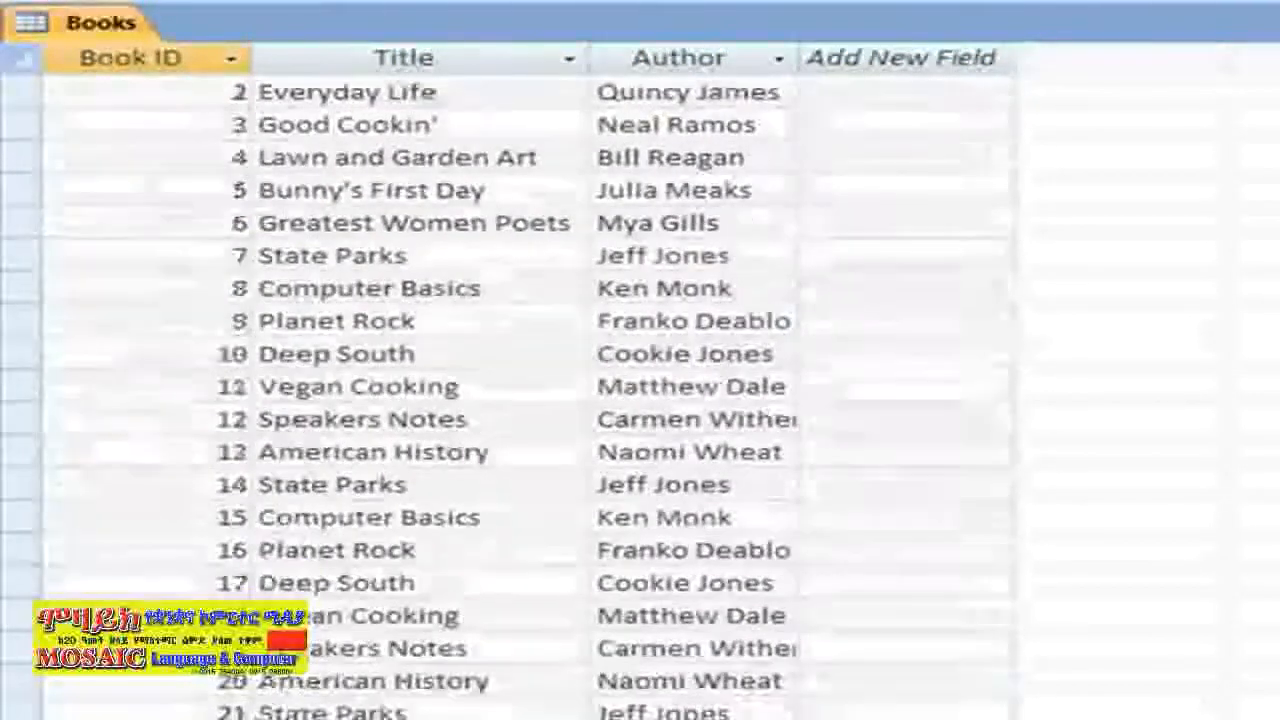
scroll(520, 400, down, 1)
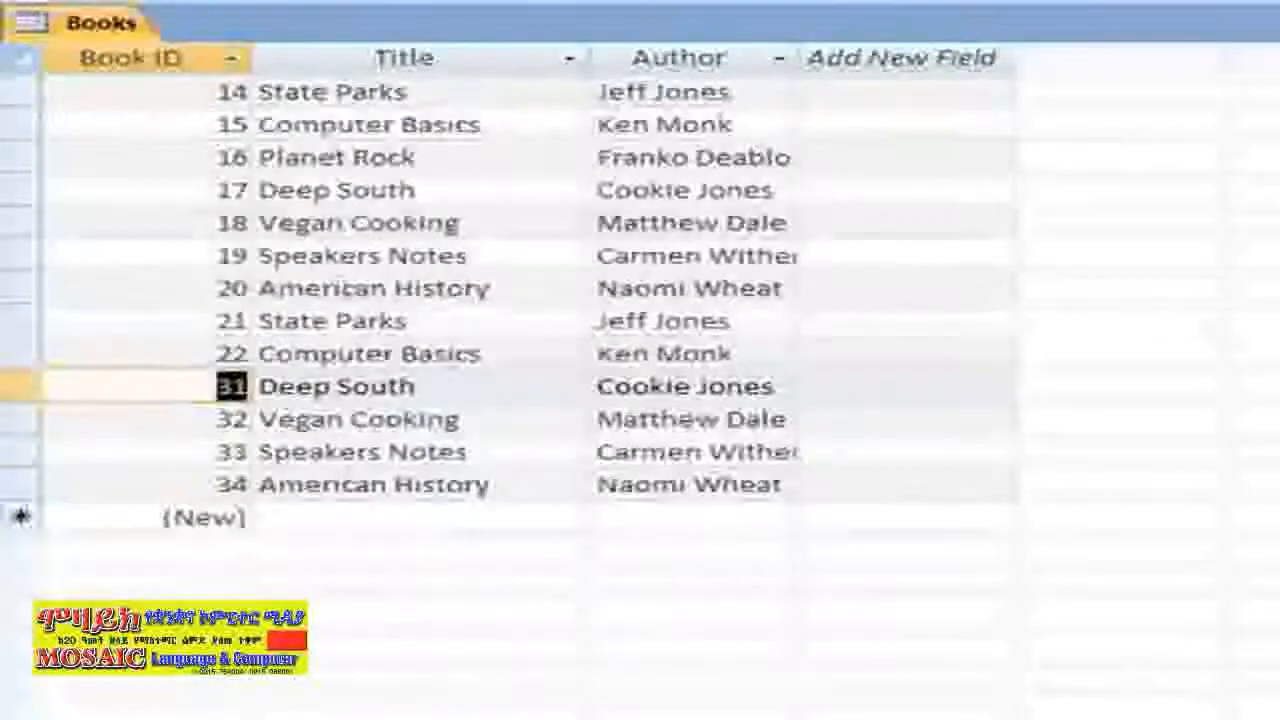